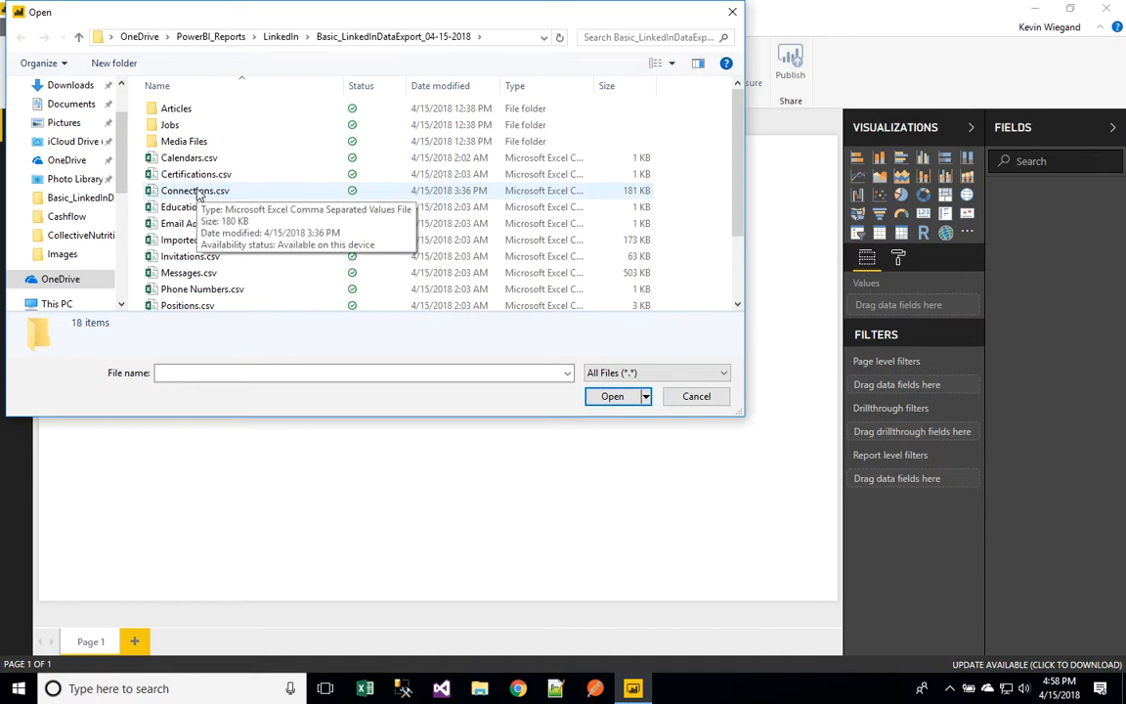
Step: Load the LinkedIn export file Connections.csv into the report as a data source
click(198, 193)
click(611, 396)
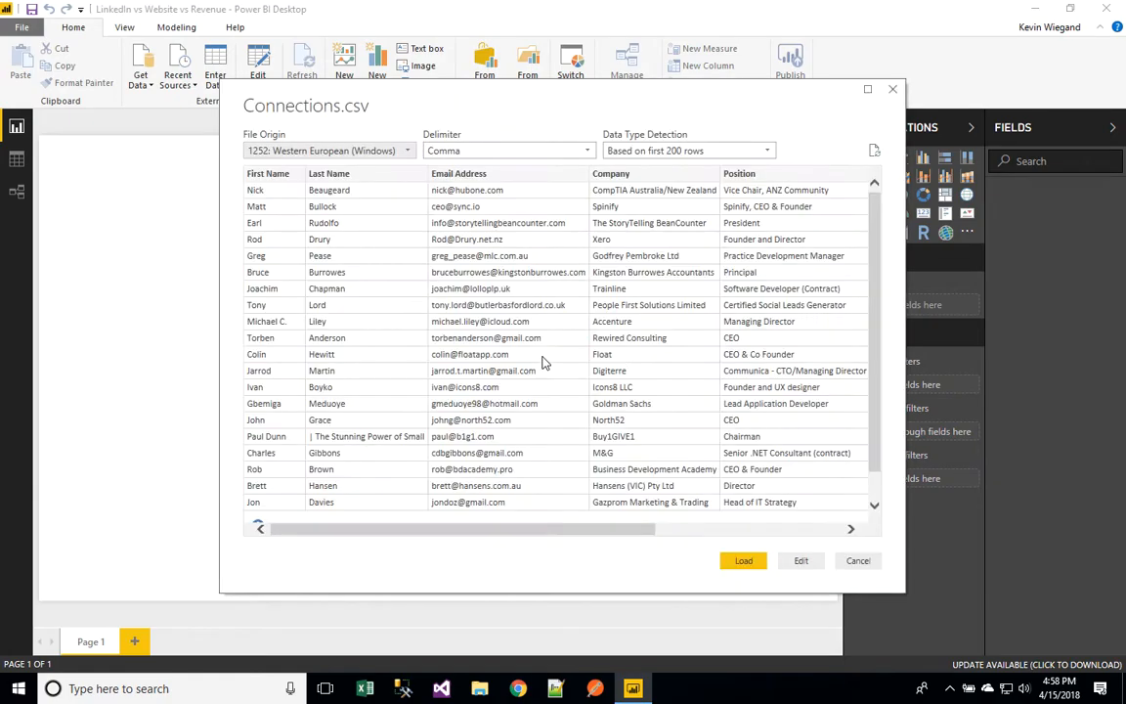
click(744, 560)
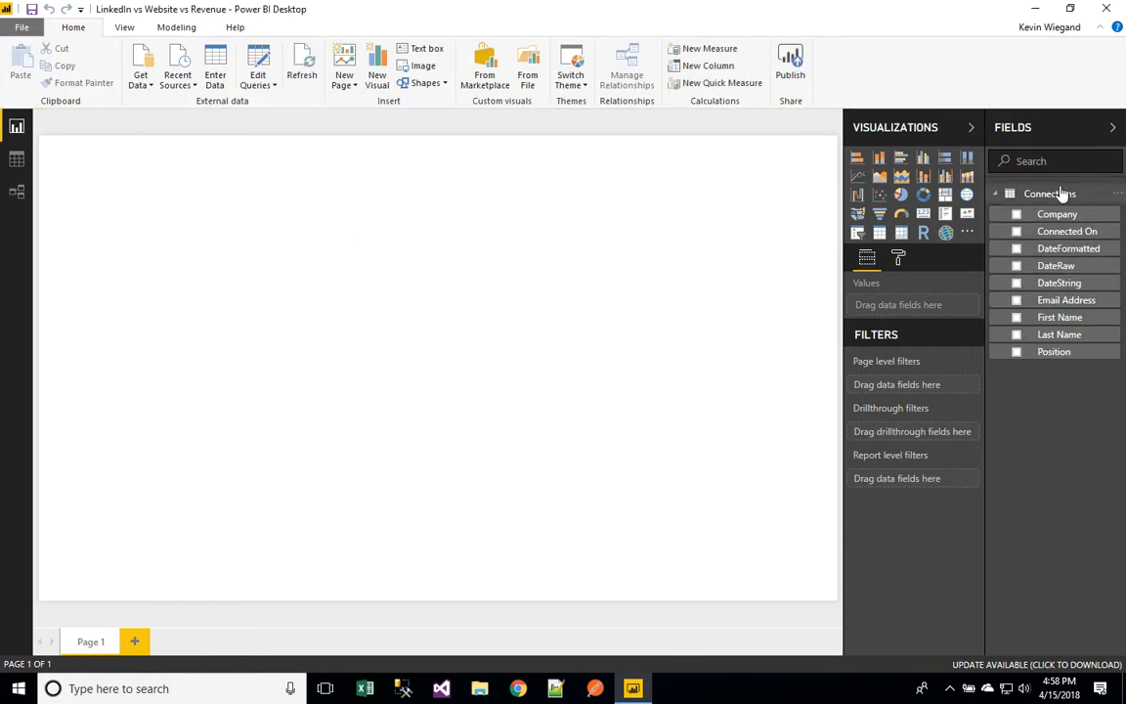
Step: Connect to Google Analytics as an additional online service data source
click(140, 84)
click(193, 400)
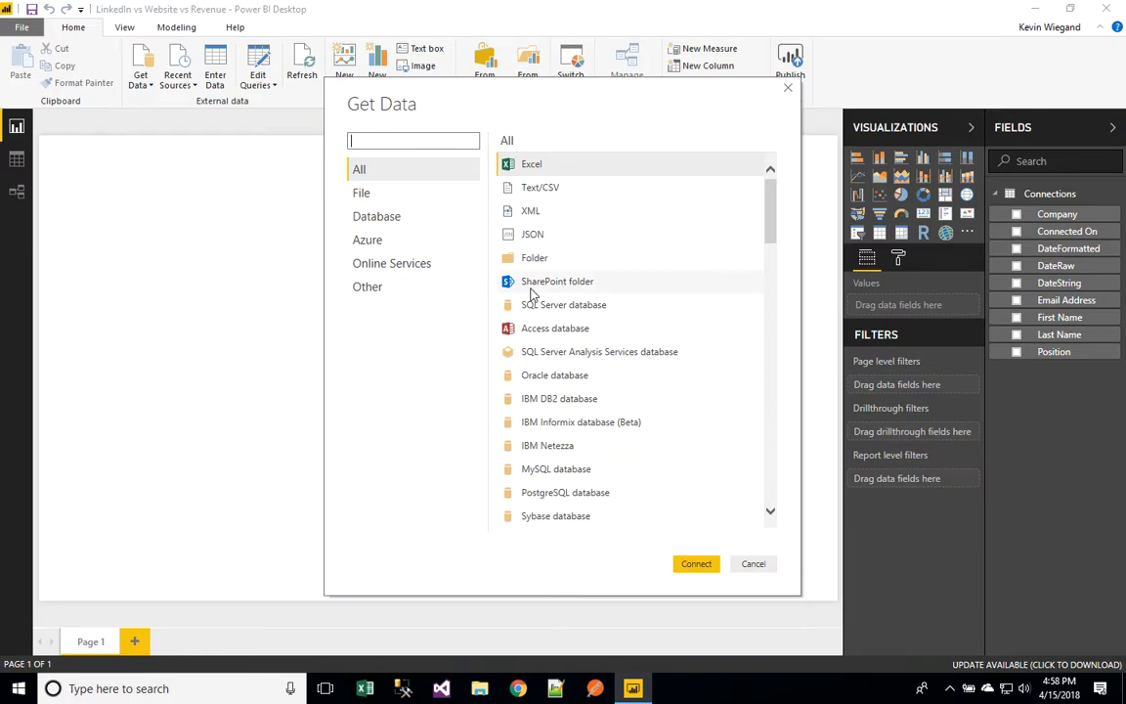
click(401, 263)
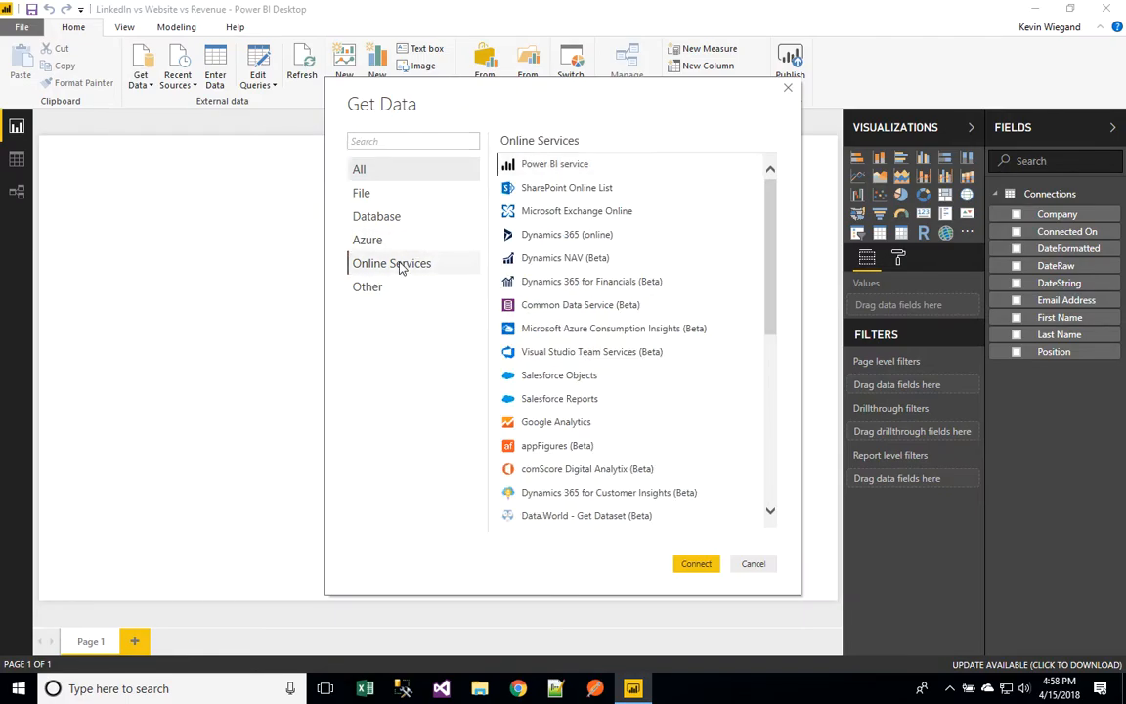
click(559, 422)
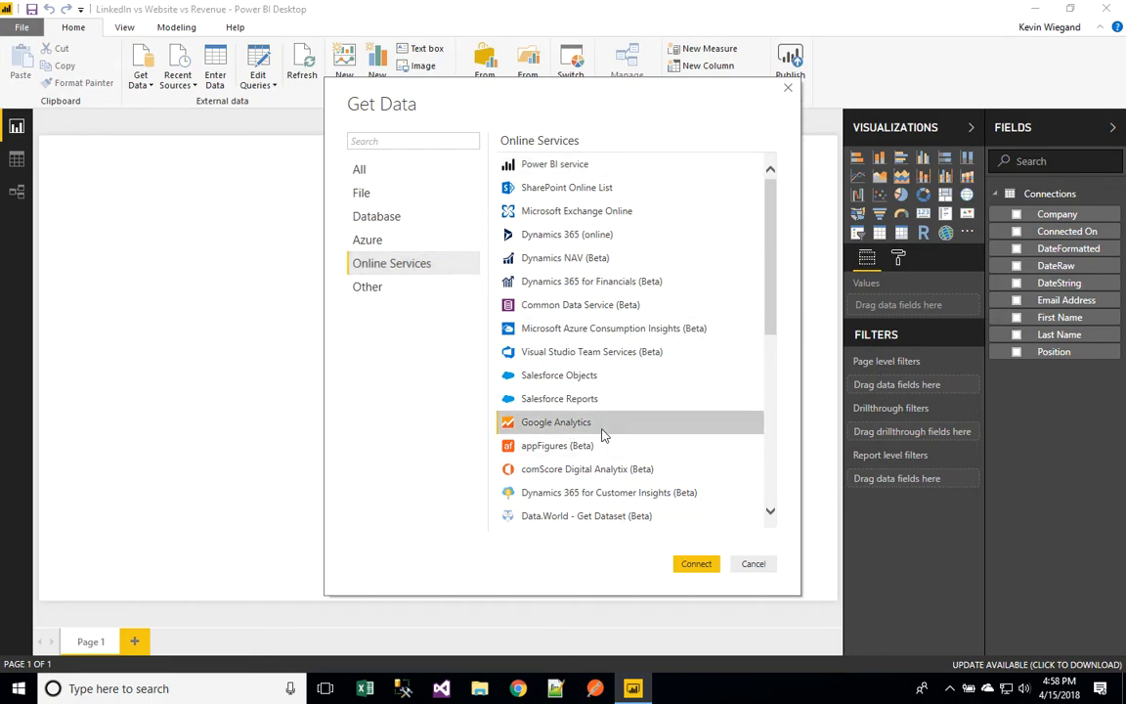
click(691, 566)
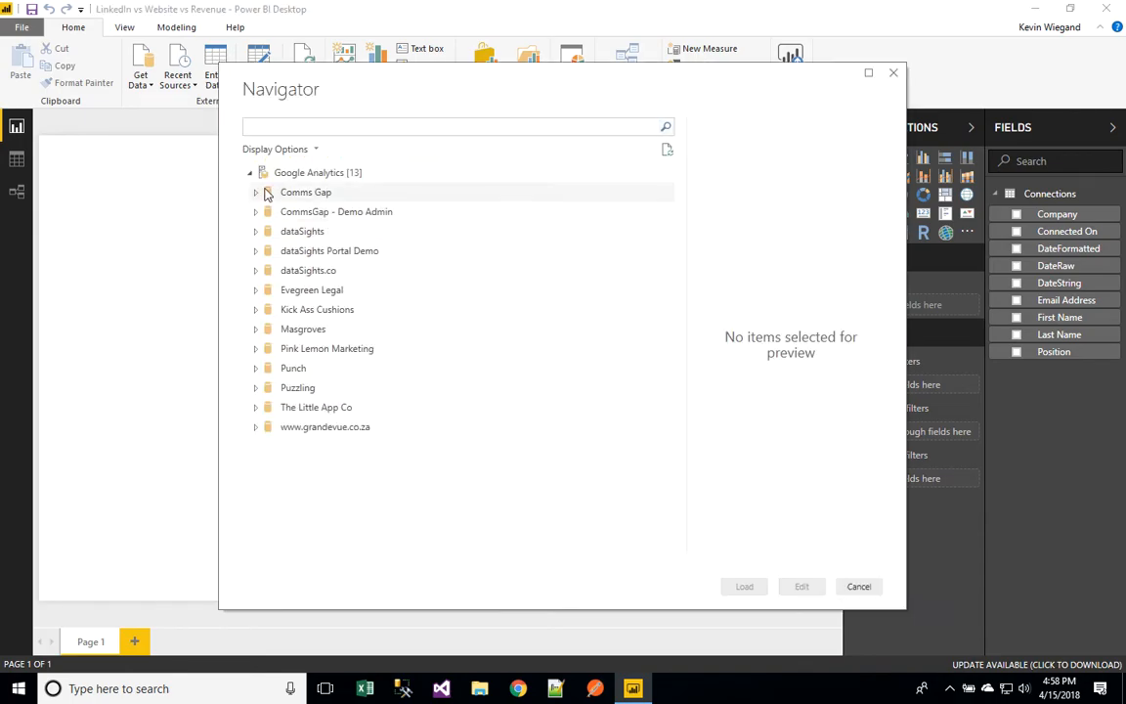
Step: Include the Date dimension from the Time folder of All Web Site Data under the dataSights.co account and property
click(256, 269)
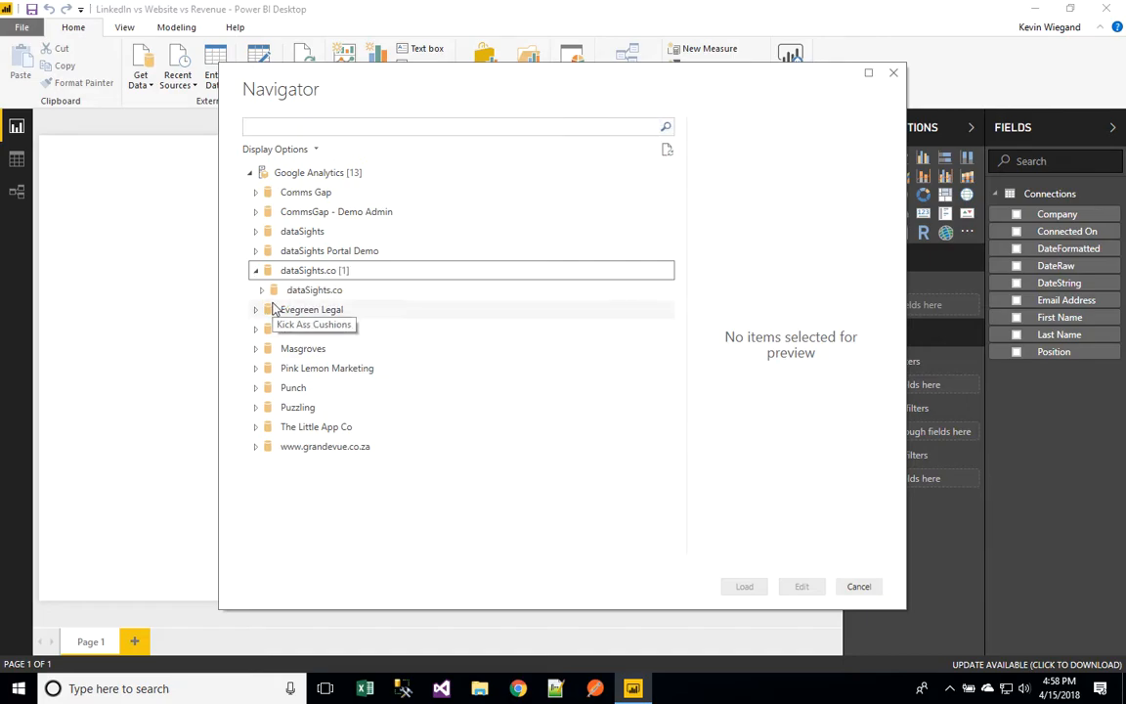
click(260, 291)
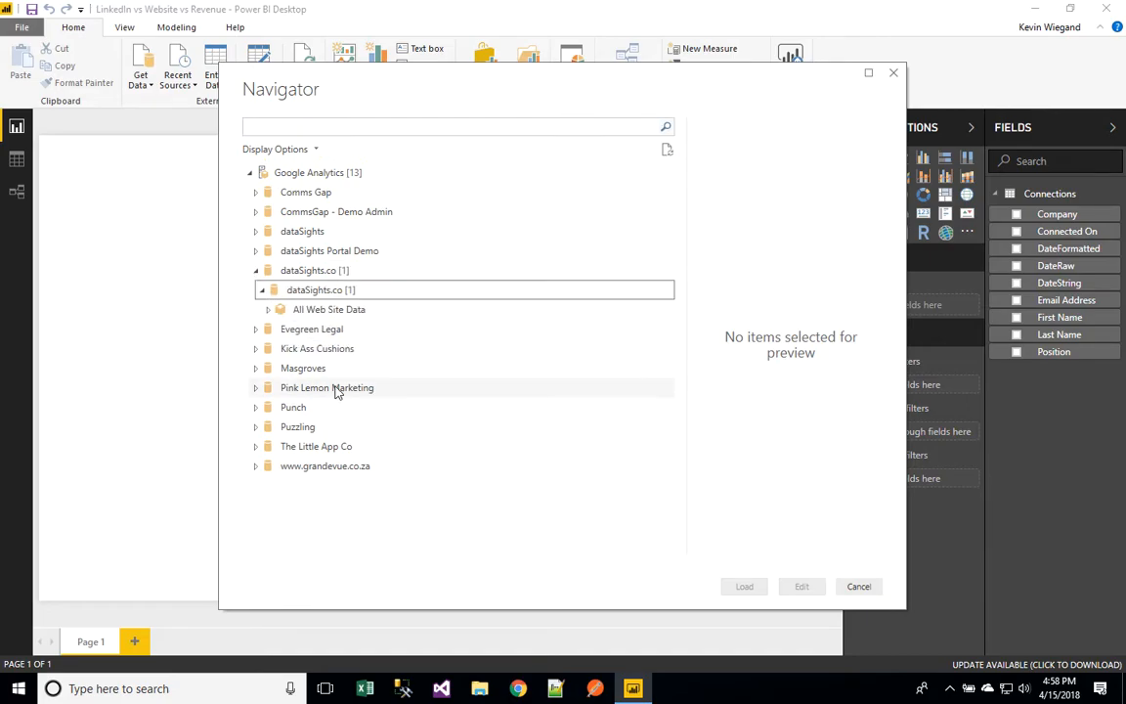
click(268, 310)
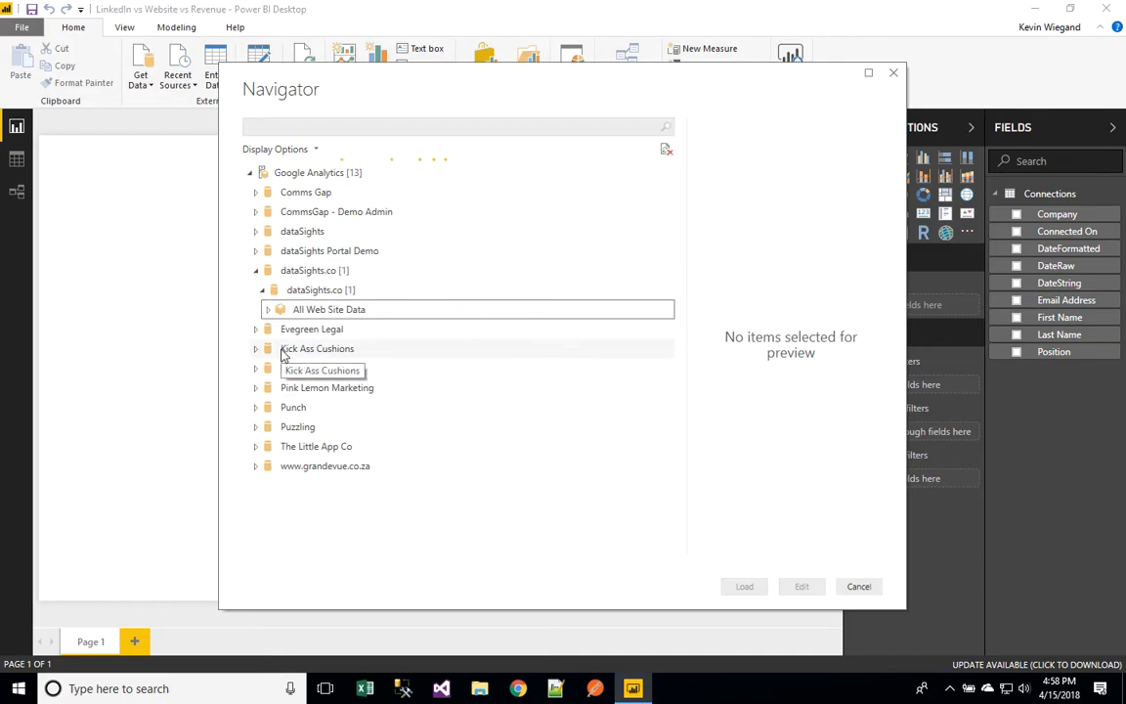
scroll(288, 391, down, 8)
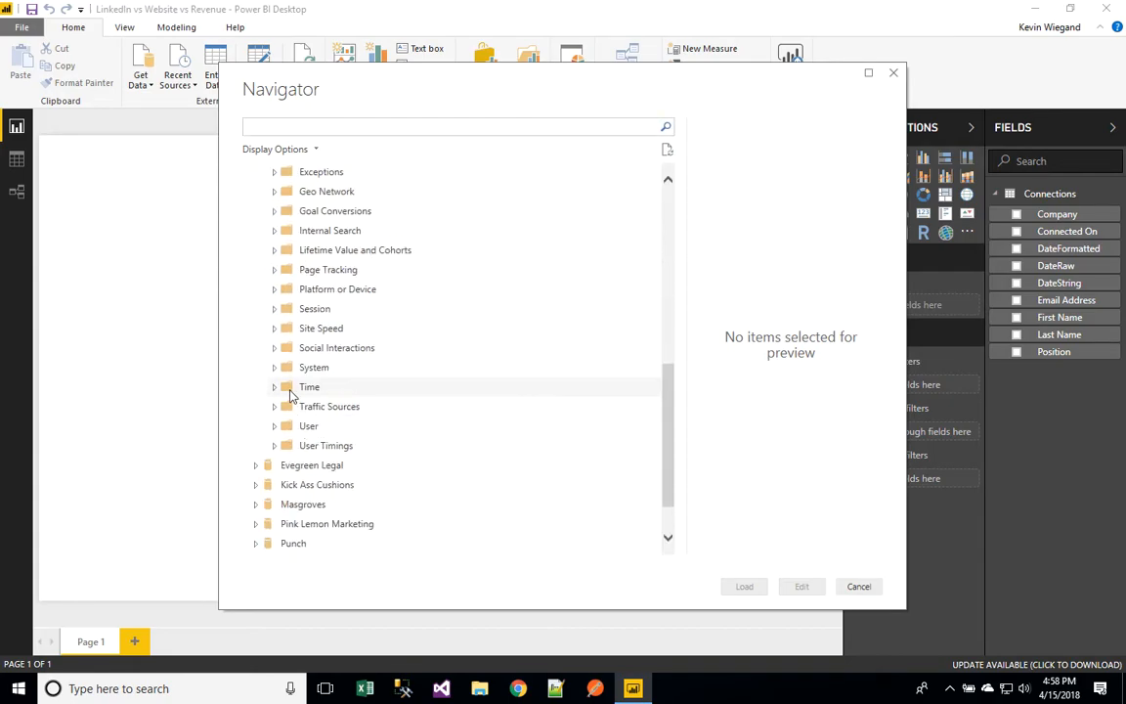
click(274, 387)
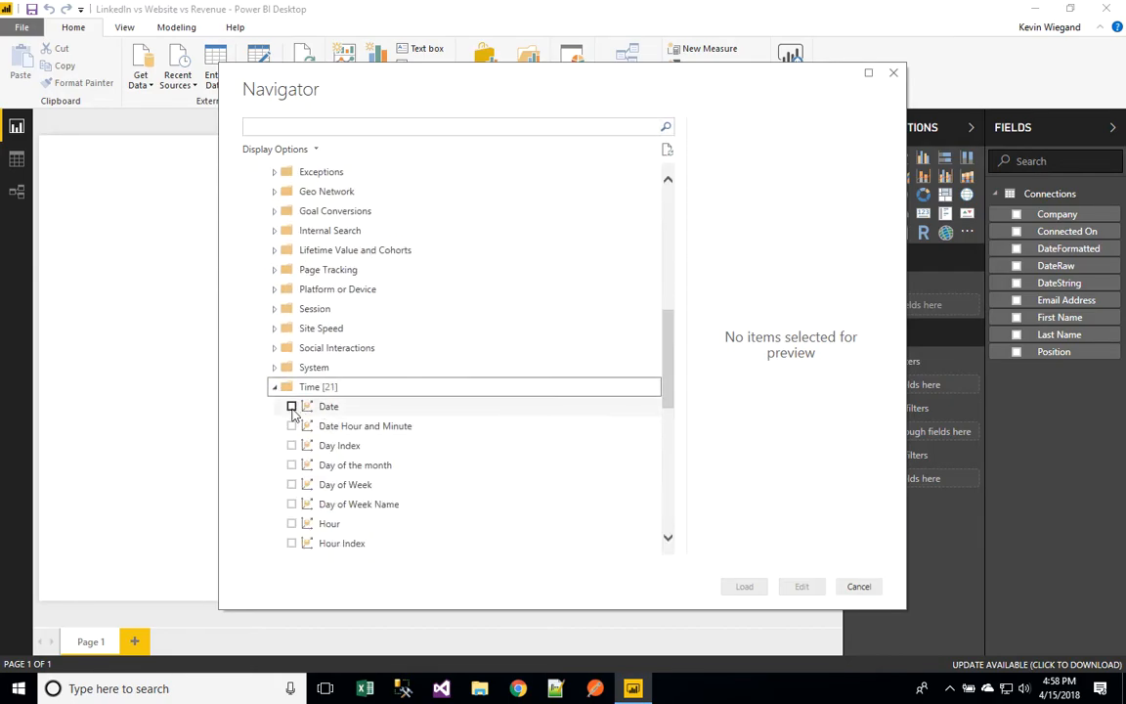
click(291, 407)
Step: Add the New Users and Users measures from the User folder and load the Google Analytics data
scroll(289, 410, down, 8)
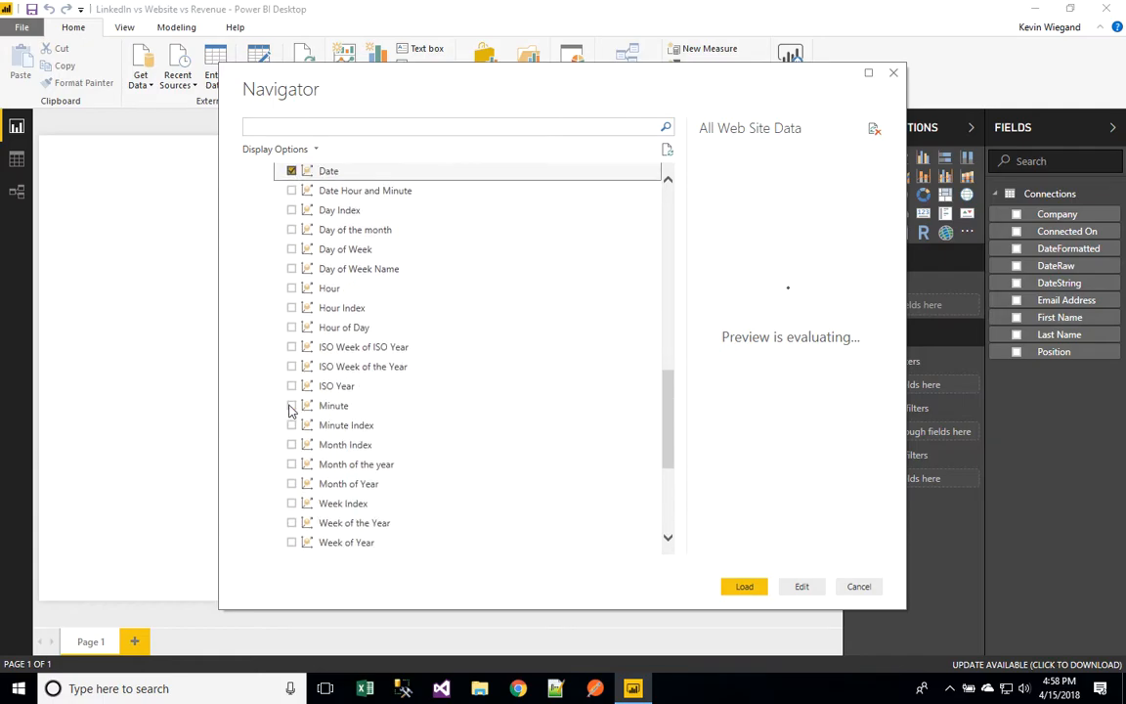
click(274, 369)
click(275, 369)
click(275, 369)
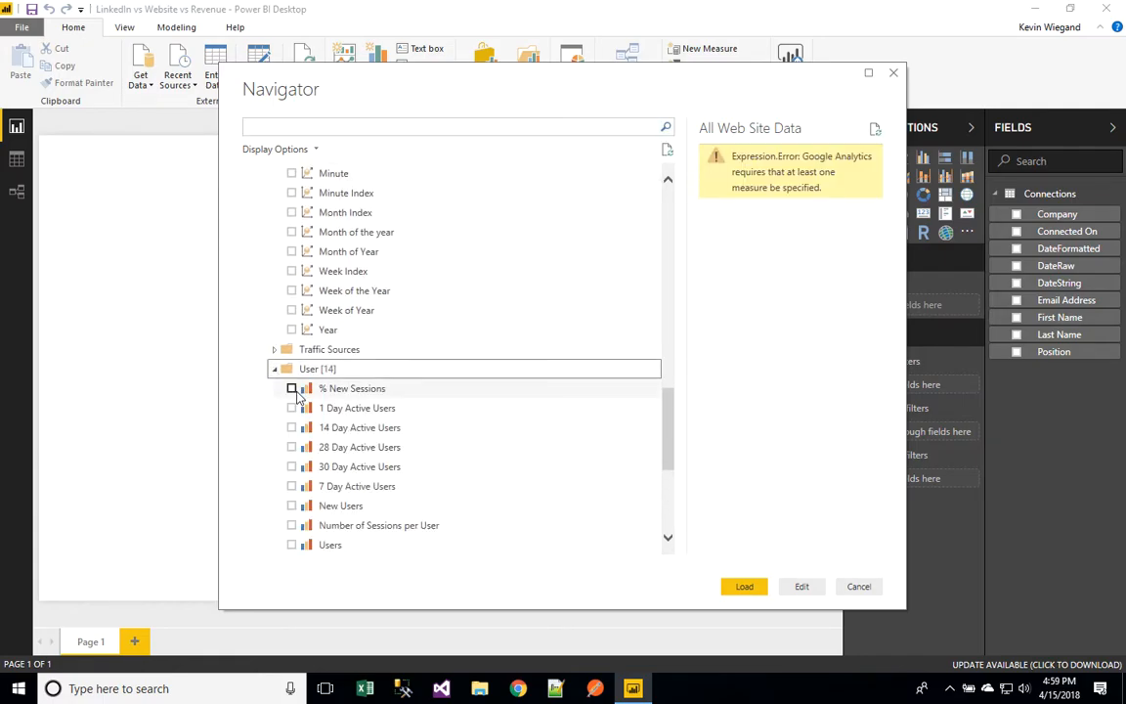
click(290, 505)
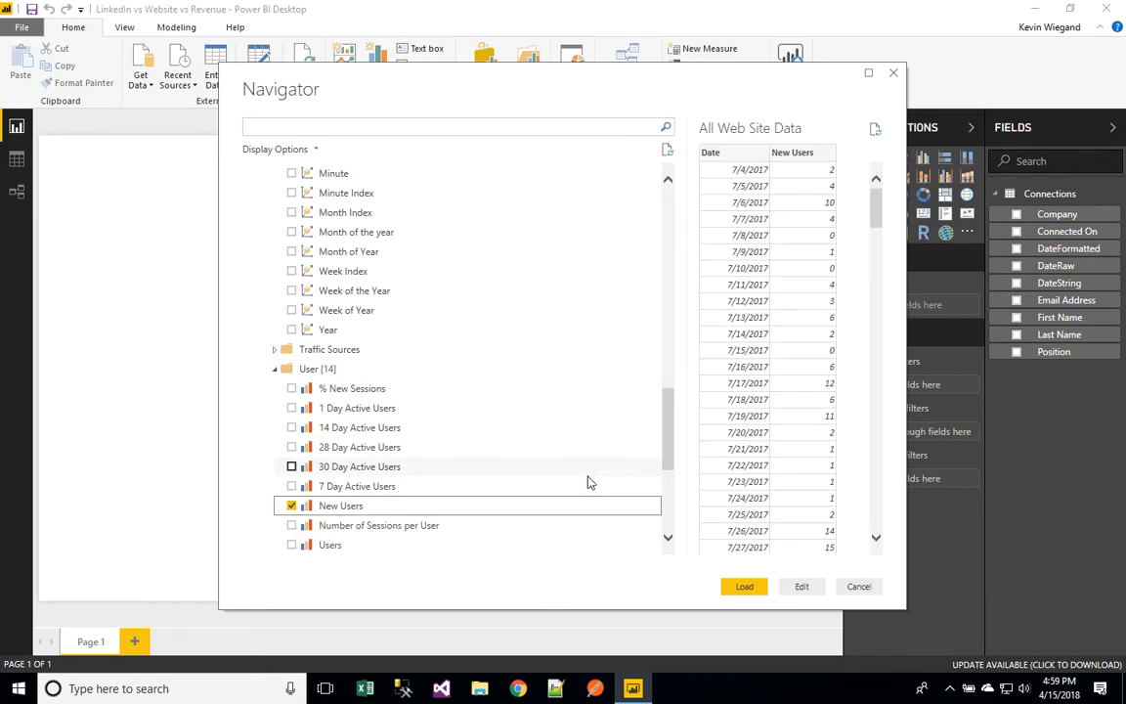
scroll(494, 496, down, 2)
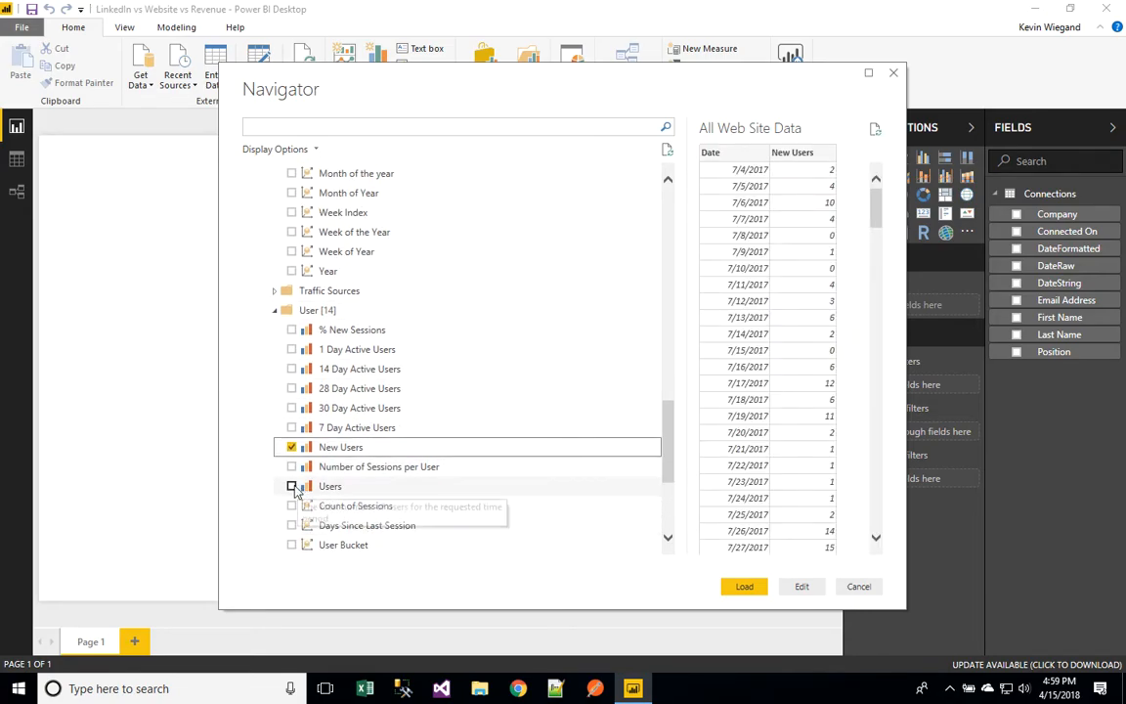
click(291, 487)
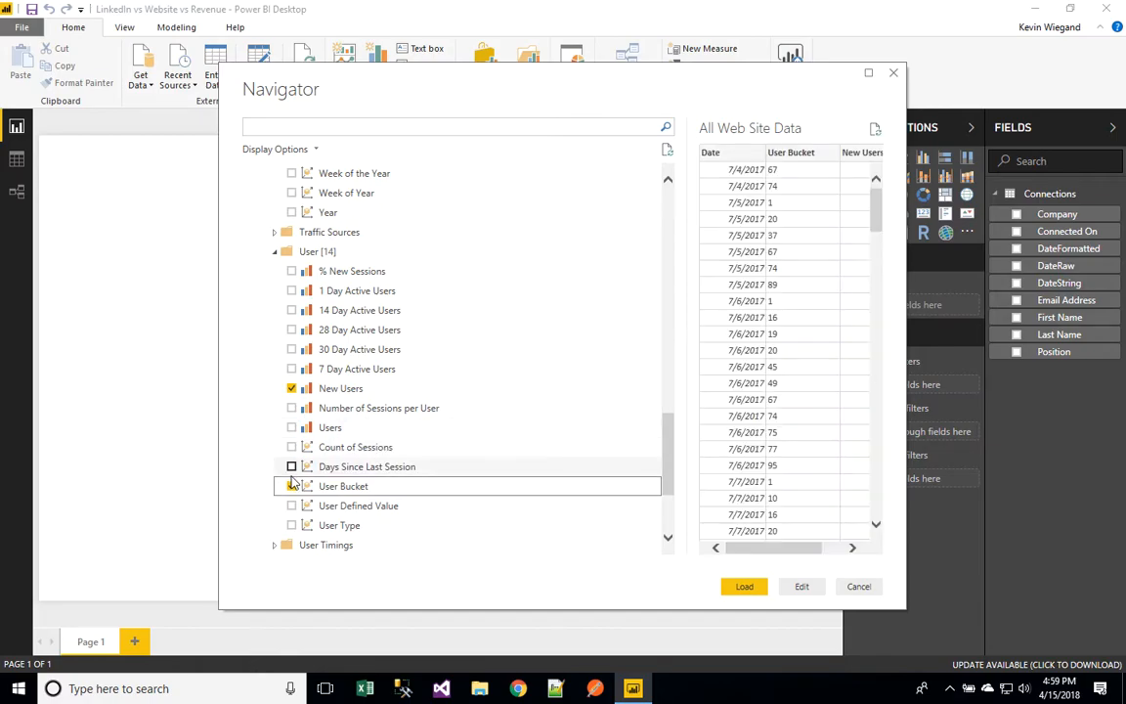
click(291, 486)
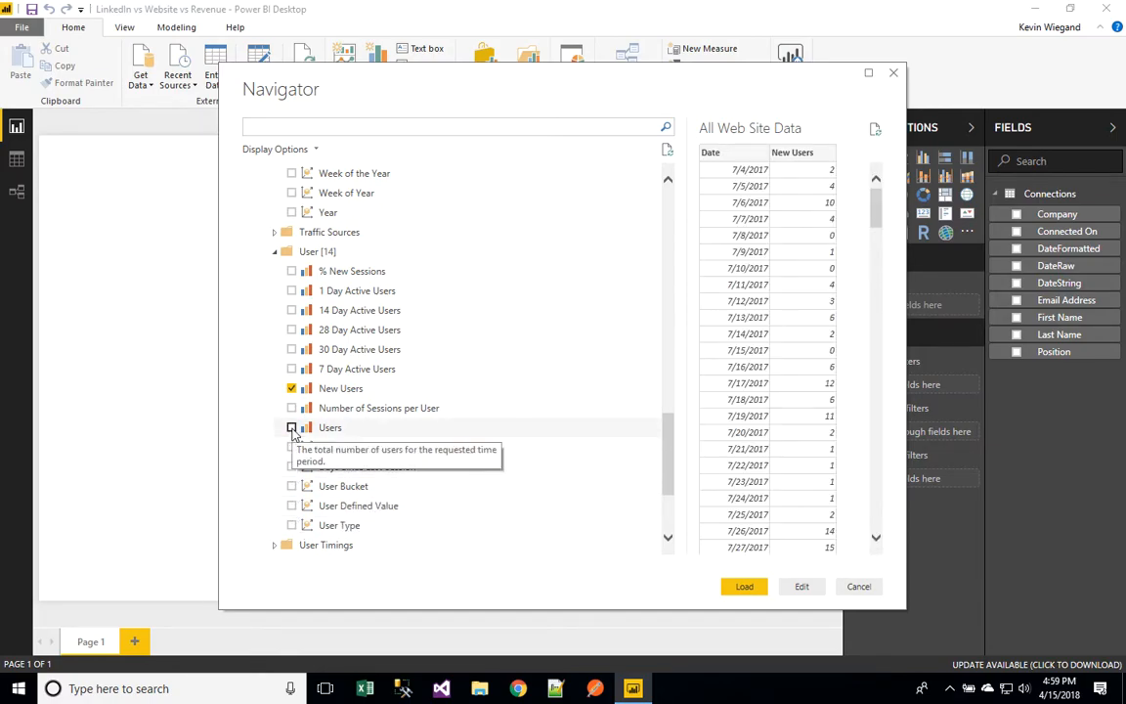
click(291, 427)
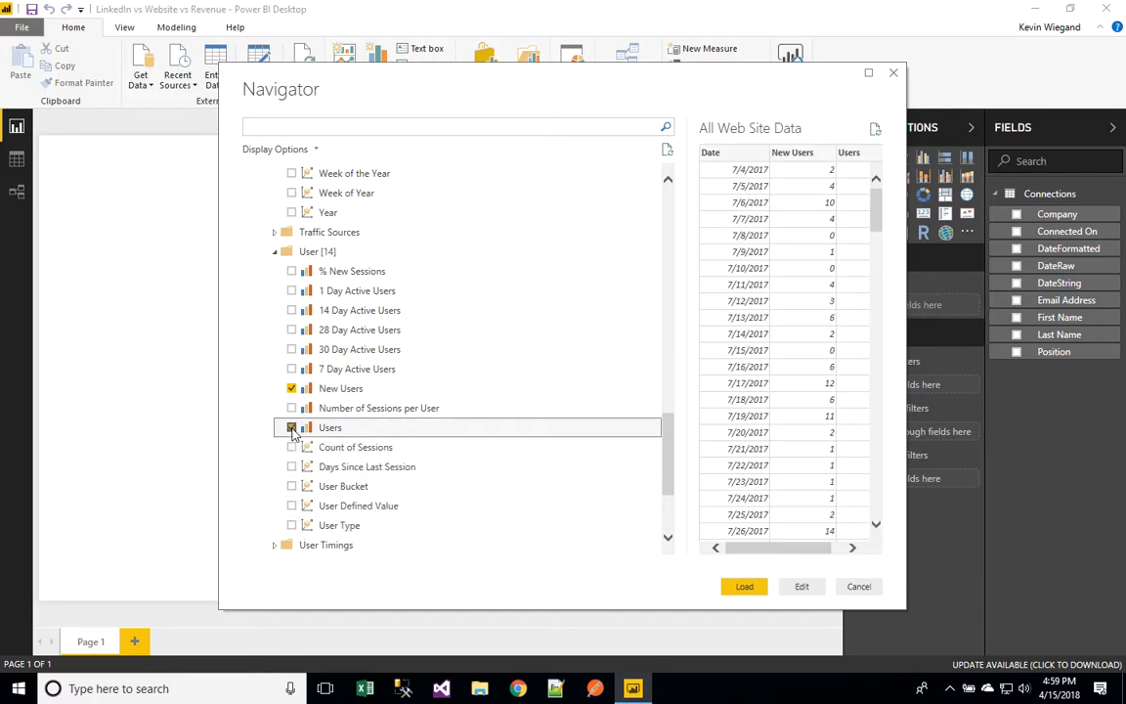
click(745, 587)
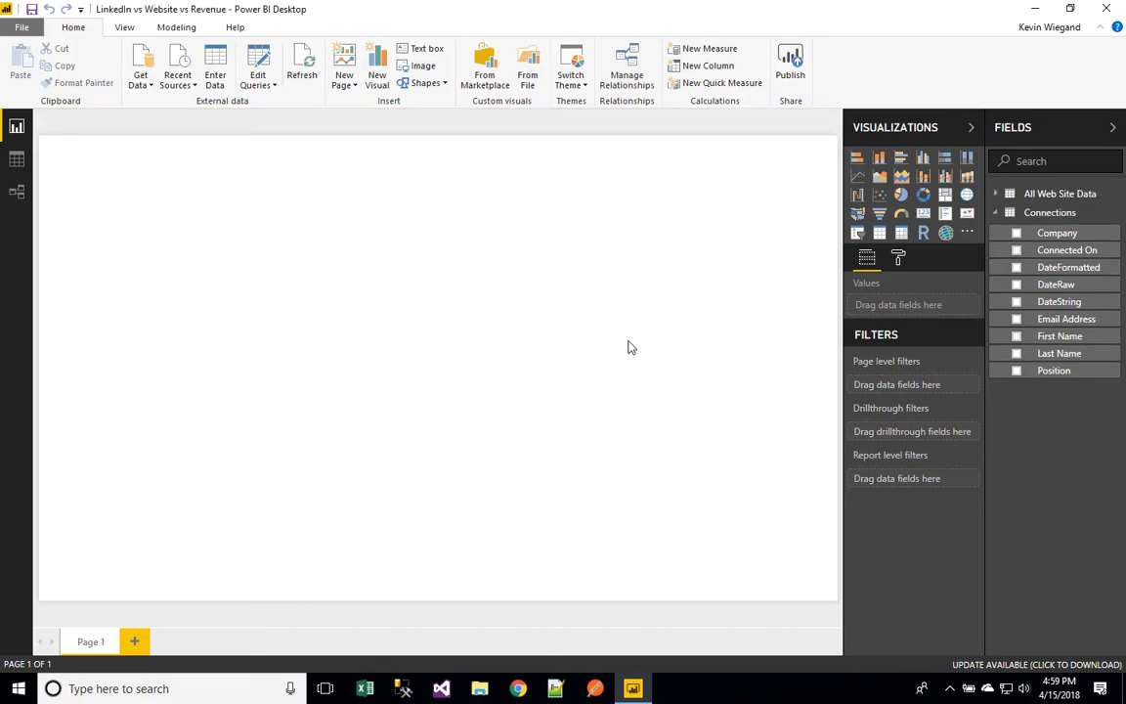
Step: Connect to the SQL Server database server cakexerosync.database.windows.net
click(179, 84)
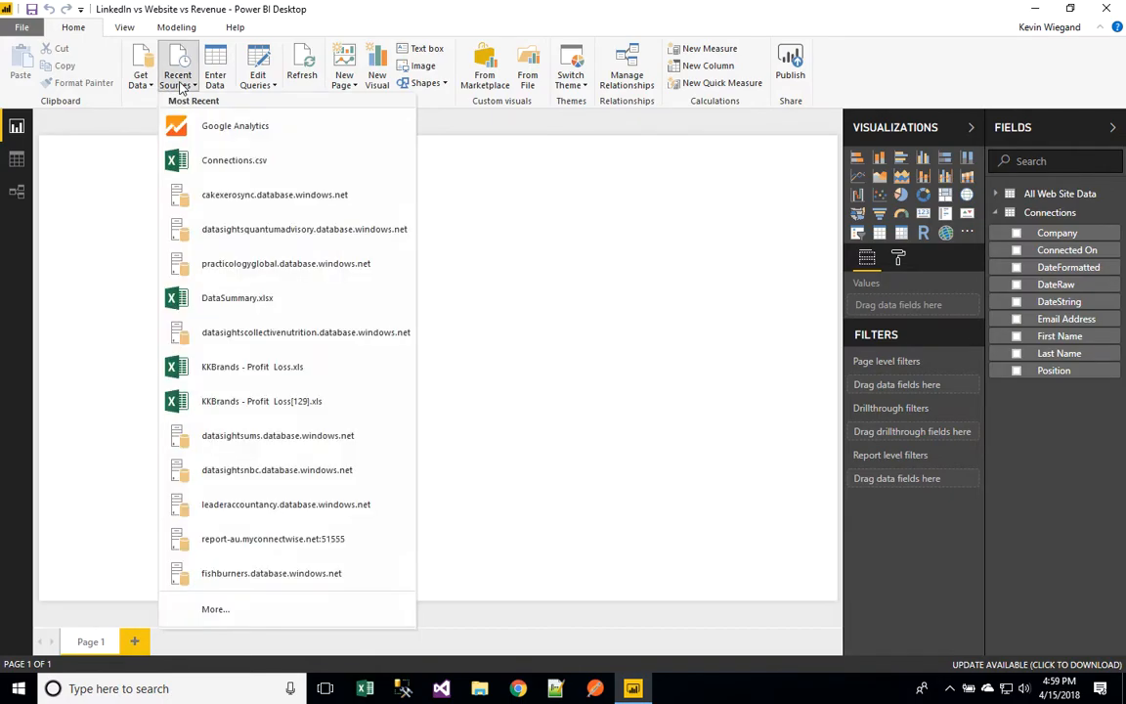
click(143, 84)
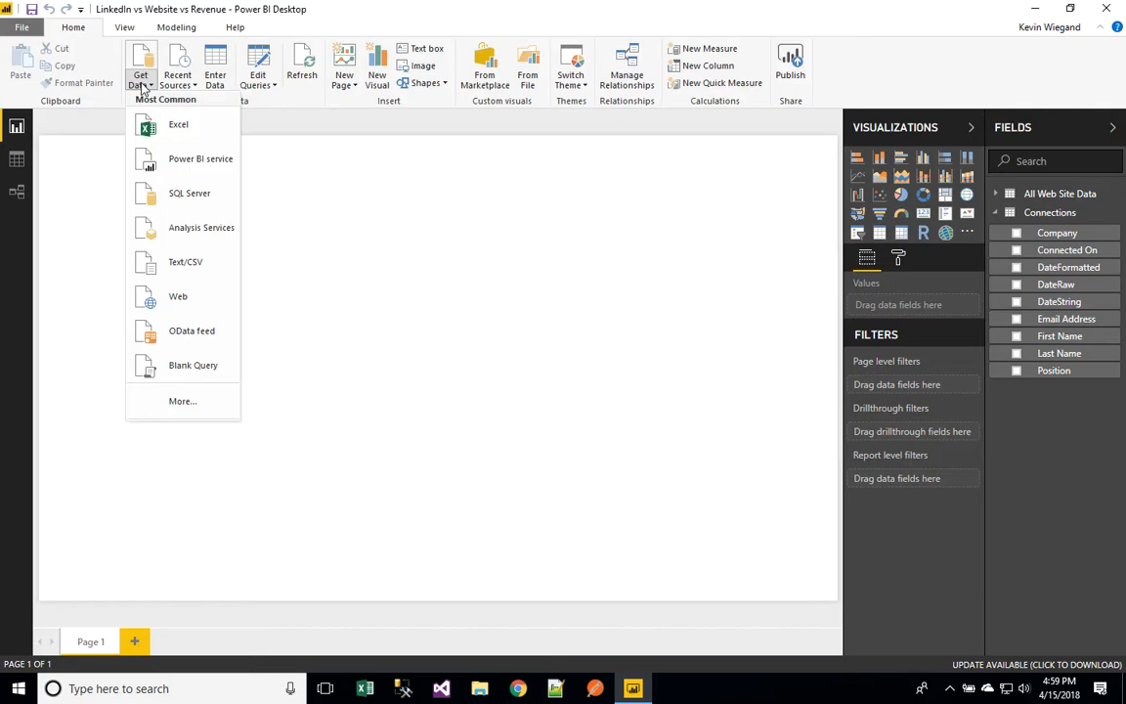
click(181, 200)
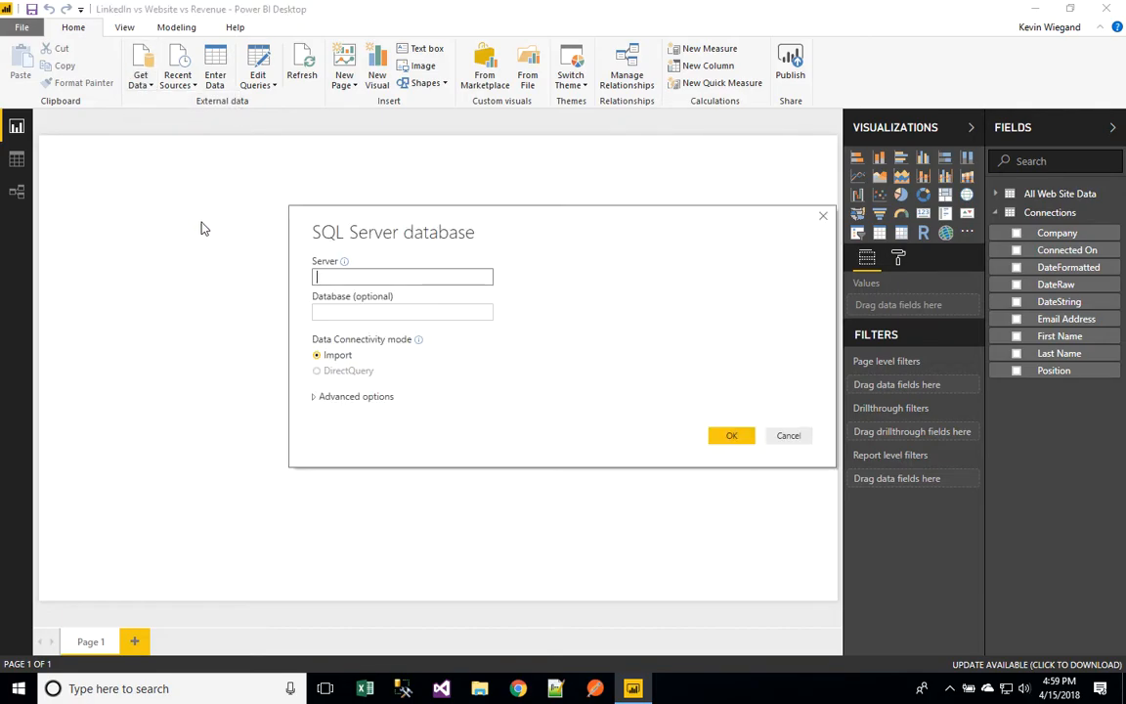
text(=SUBSTITUTE(B4,CHAR(202),""))
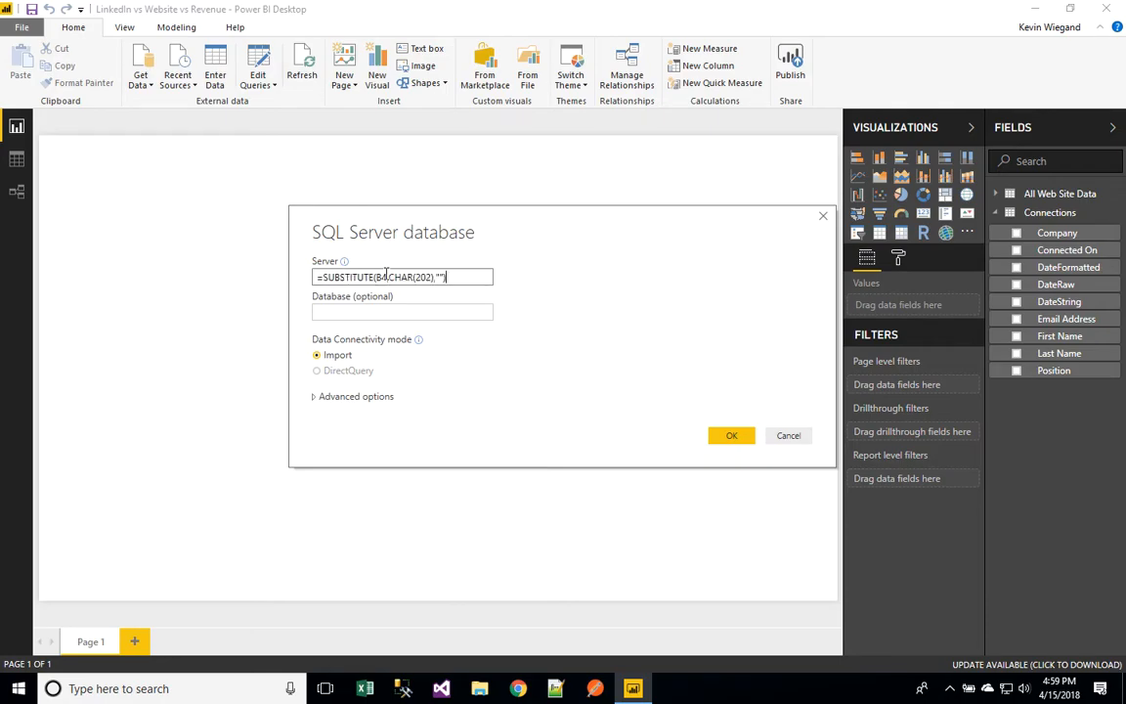
drag(457, 274, 247, 276)
text(ca)
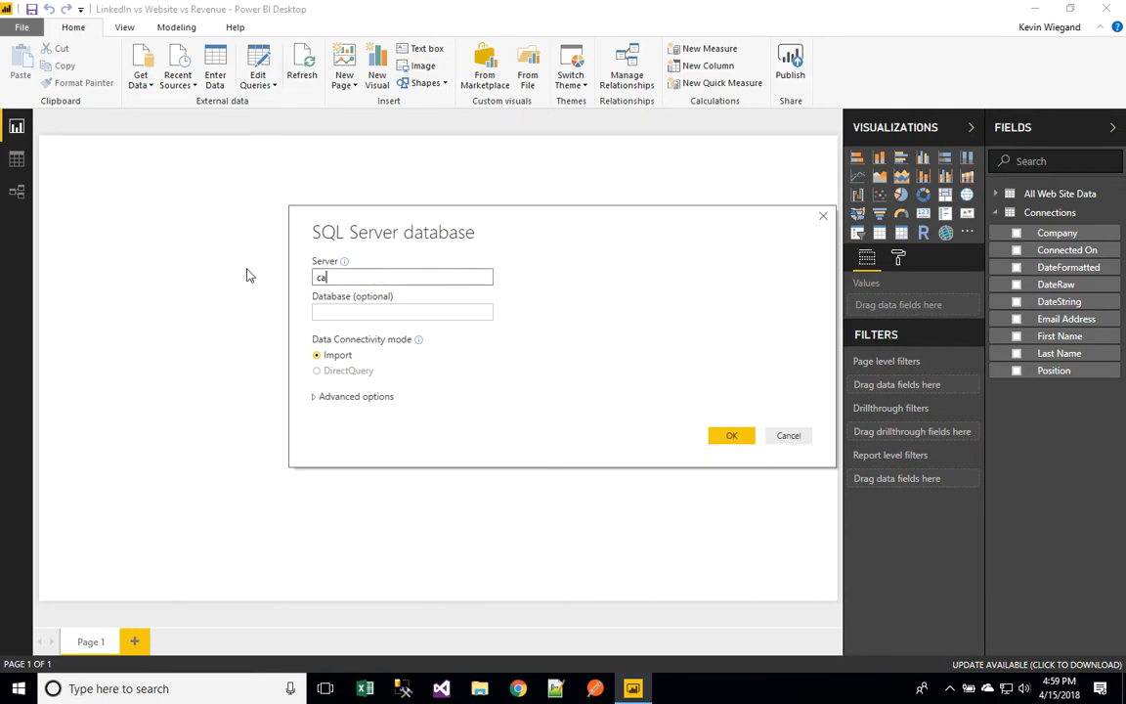
text(kexerosync.database.windows.net)
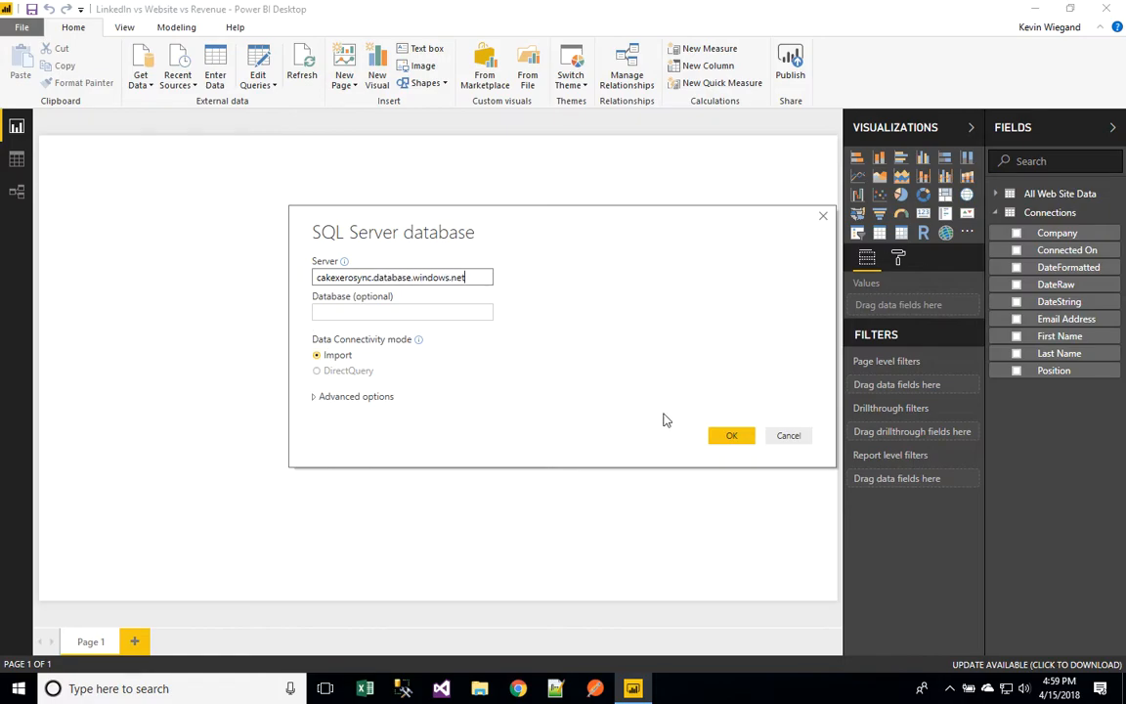
click(728, 436)
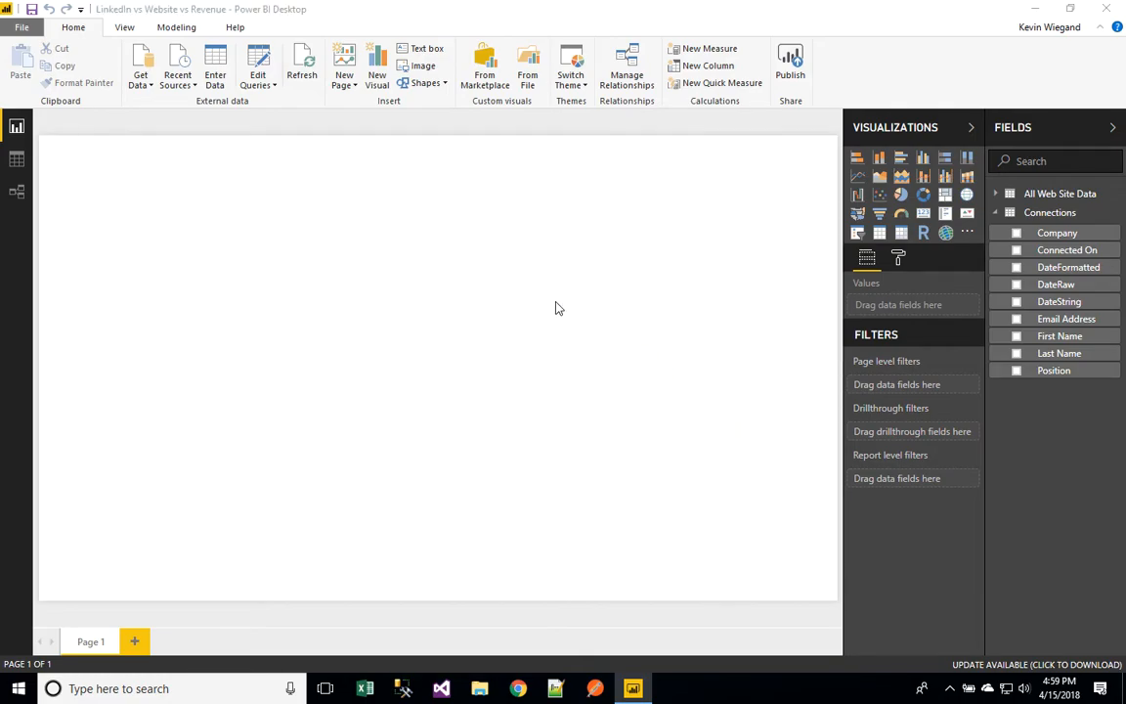
Step: Load JournalLinesMasterRevenueOnly and Dates from the cakexerodb database
click(256, 192)
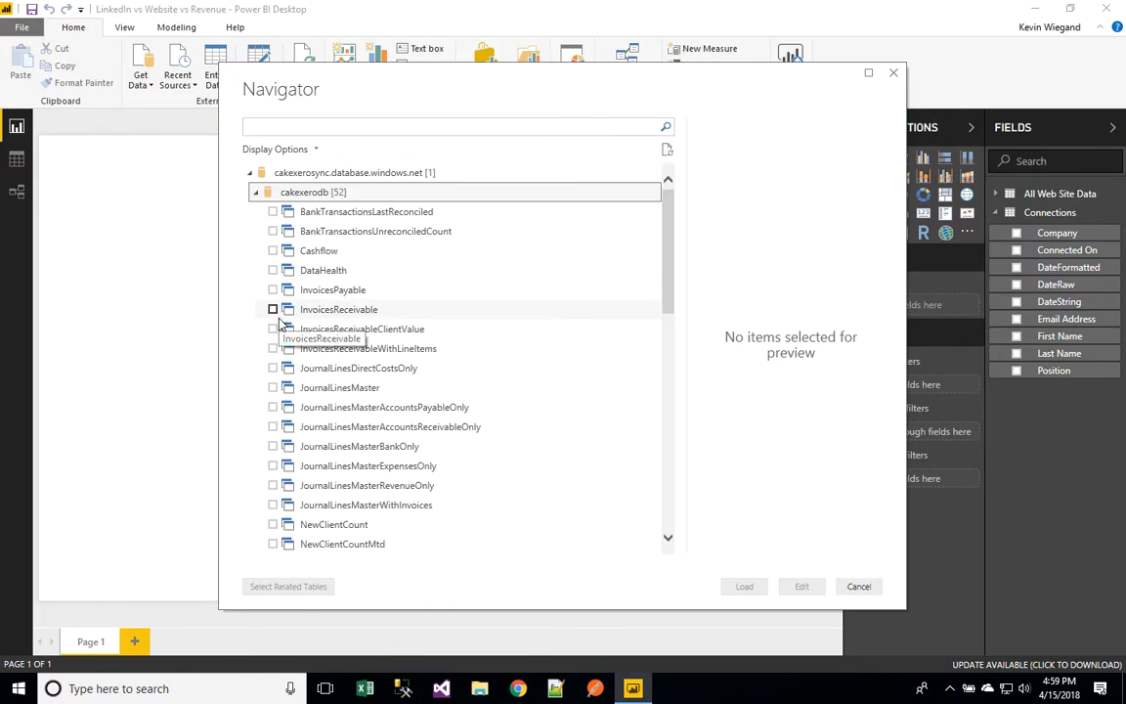
scroll(280, 322, down, 8)
scroll(280, 323, up, 8)
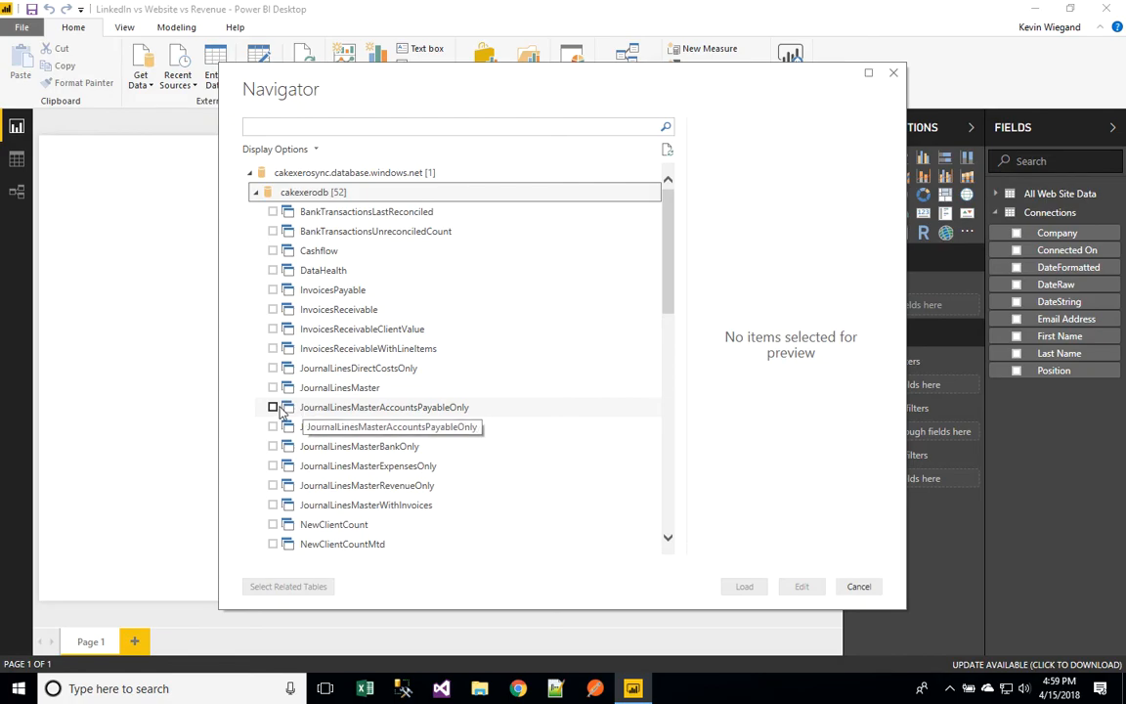
click(275, 487)
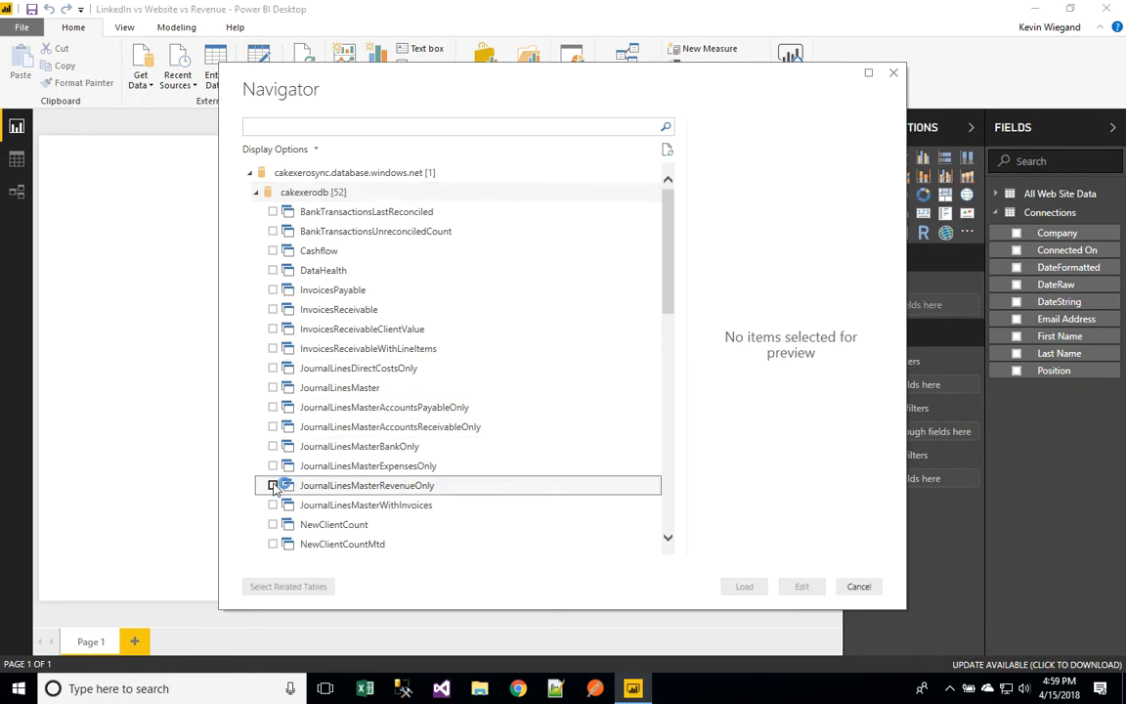
scroll(427, 366, down, 4)
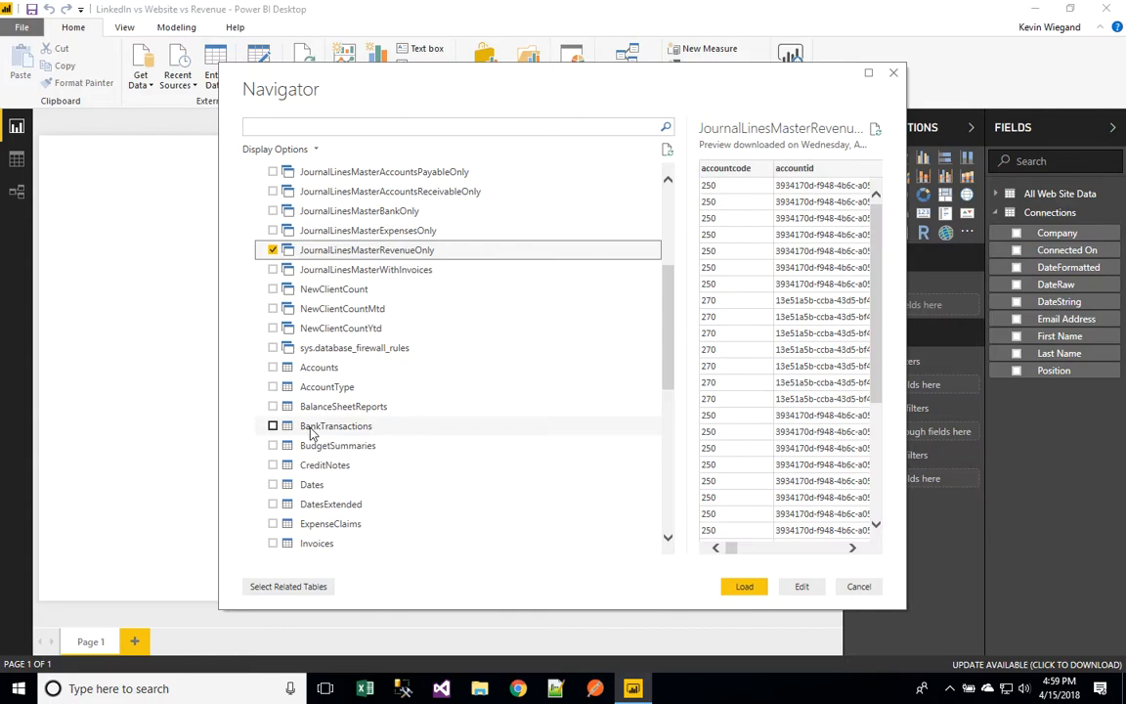
click(273, 483)
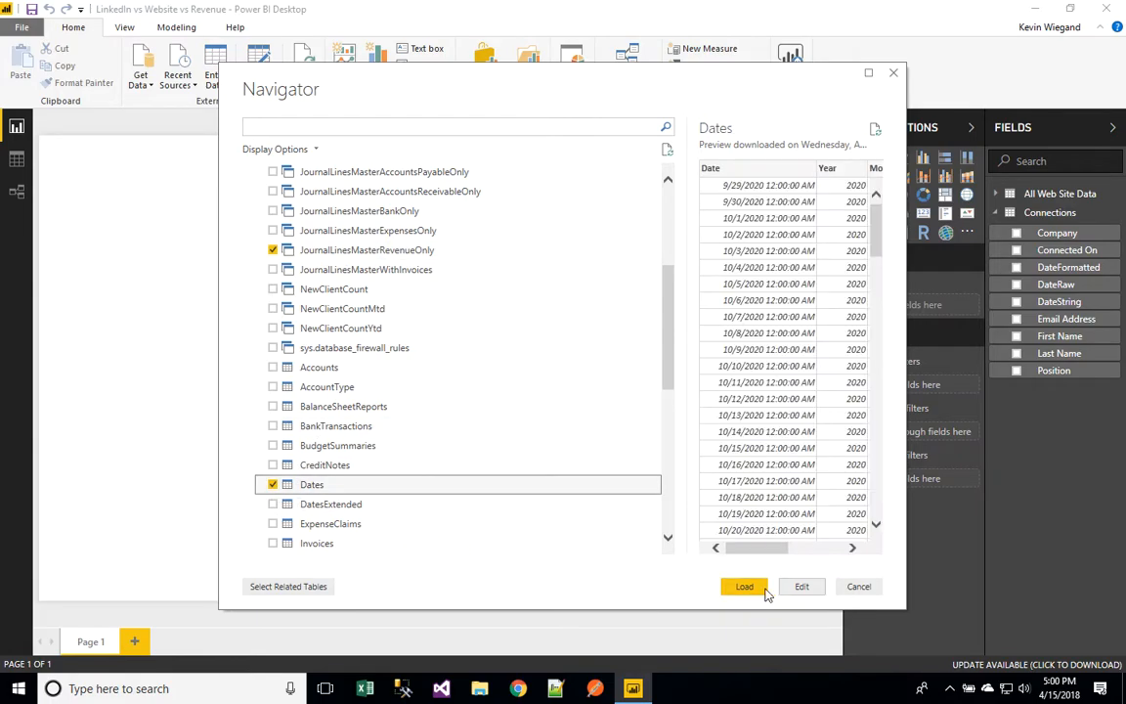
click(764, 587)
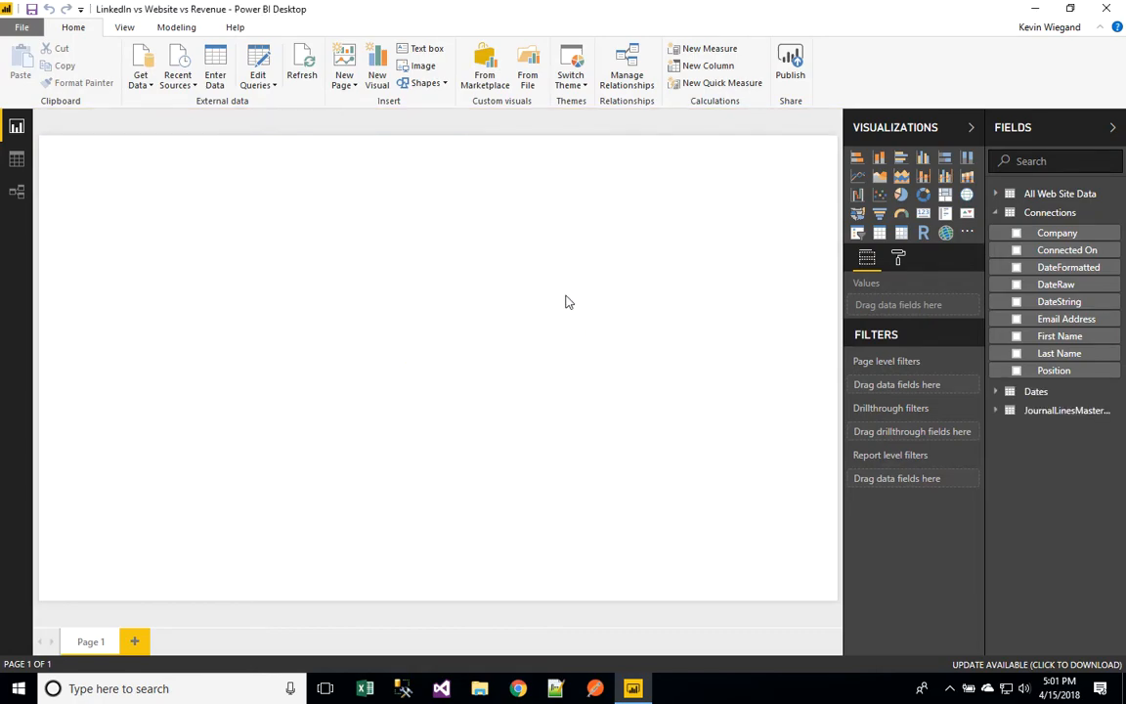
Step: Collapse the Connections field list, then enlarge the All Web Site Data table in the relationships diagram
click(995, 214)
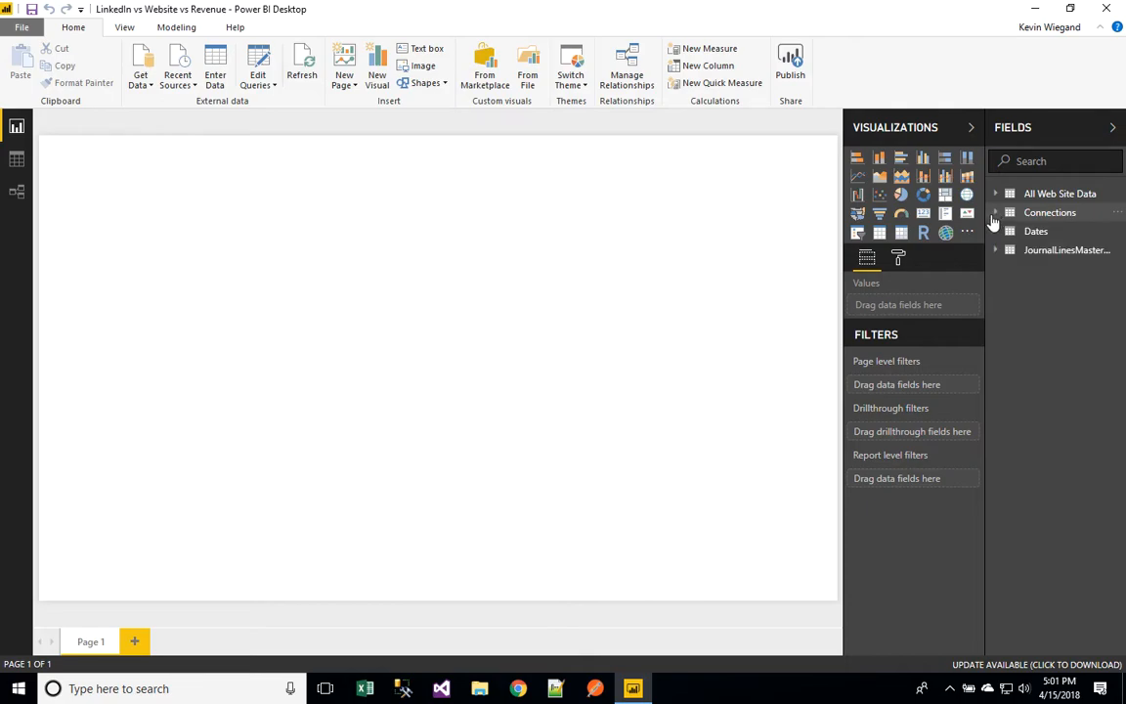
click(14, 196)
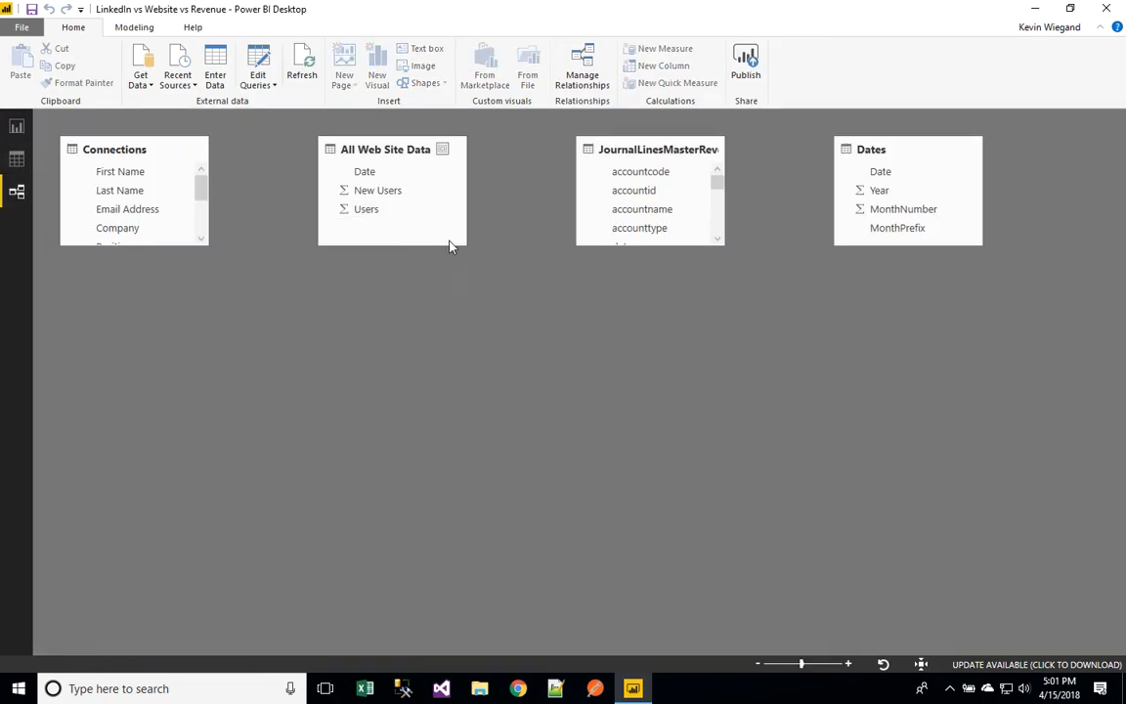
drag(465, 246, 516, 391)
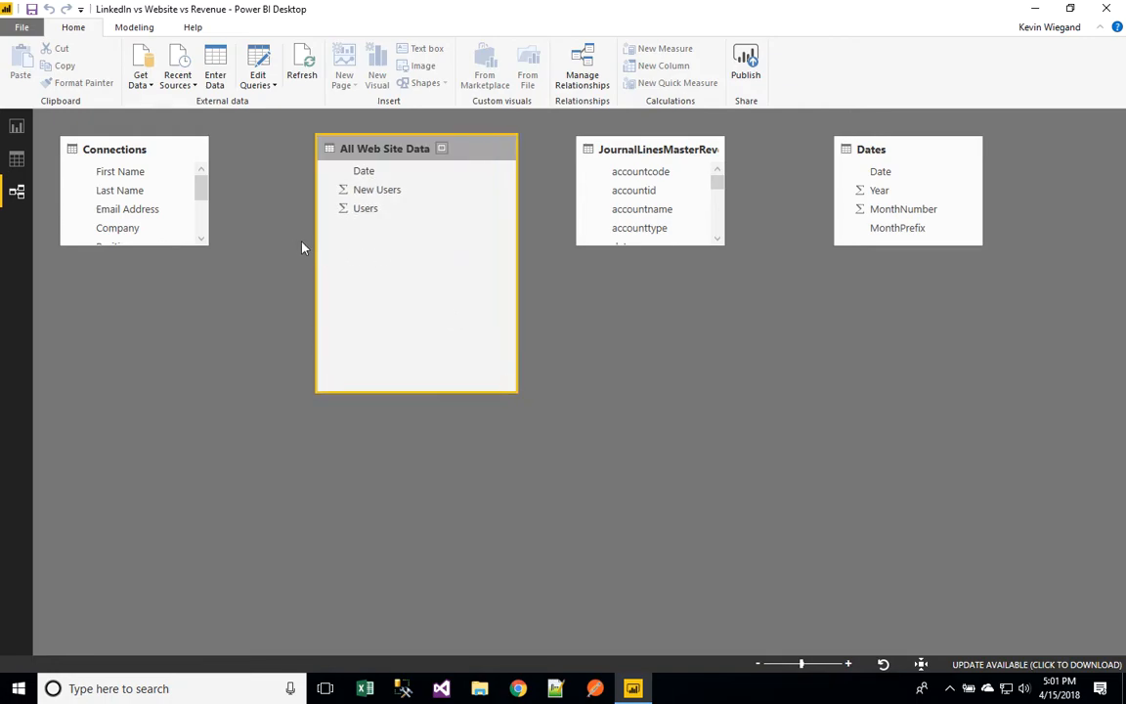
Step: Enlarge the Connections and JournalLinesMasterRevenueOnly tables, and relate the date fields of JournalLinesMasterRevenueOnly and All Web Site Data to Date in Dates
drag(206, 247, 266, 475)
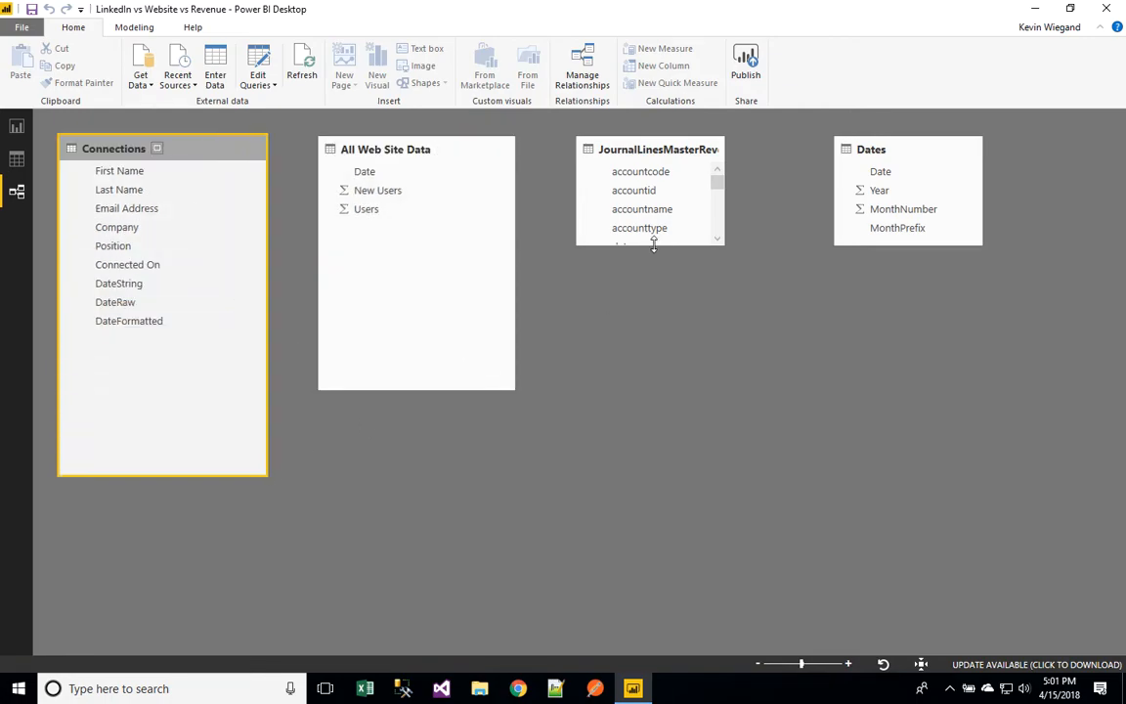
drag(719, 243, 790, 506)
drag(658, 246, 889, 178)
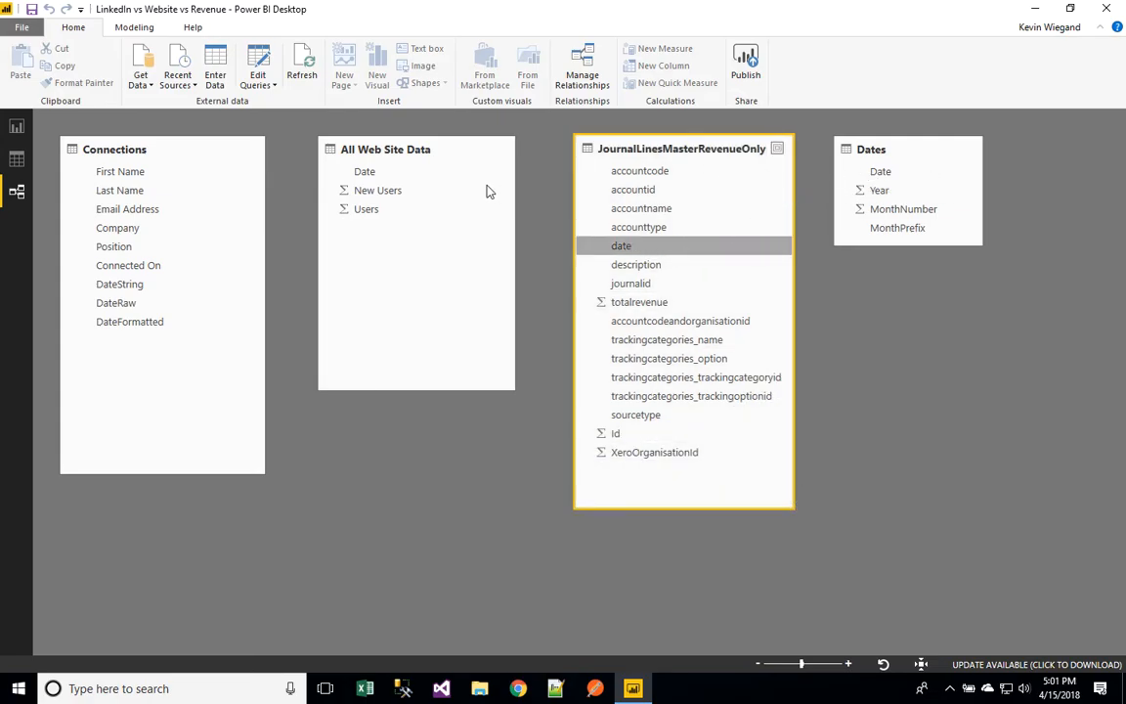
drag(380, 171, 879, 176)
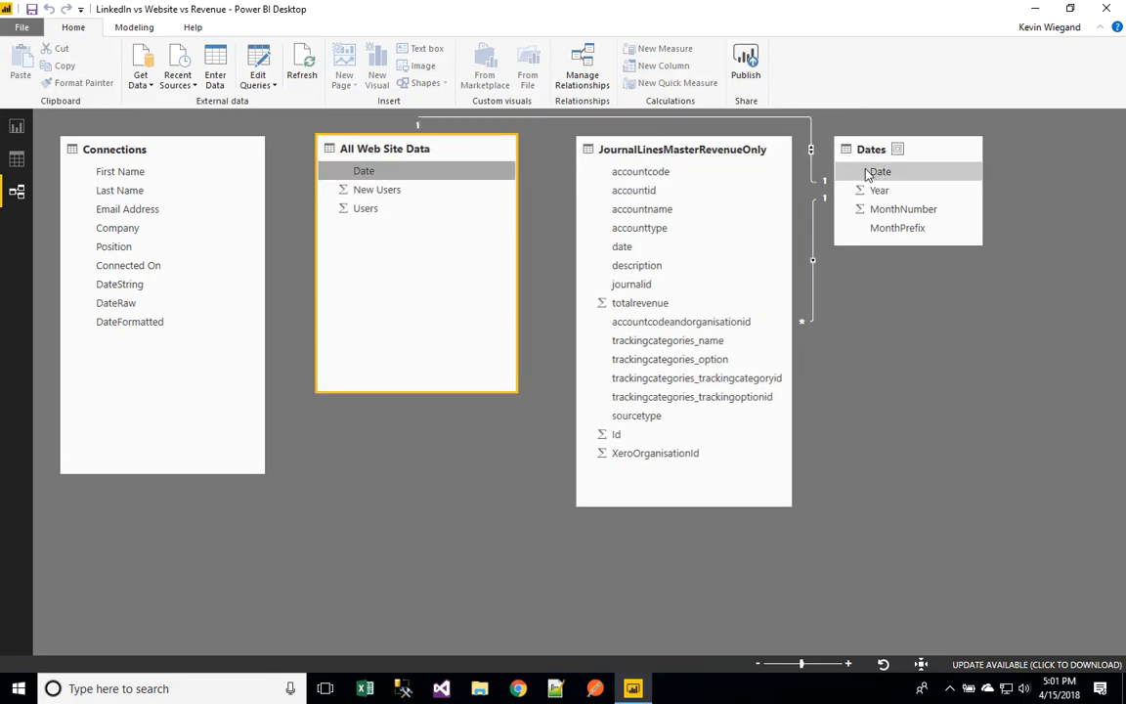
right_click(367, 157)
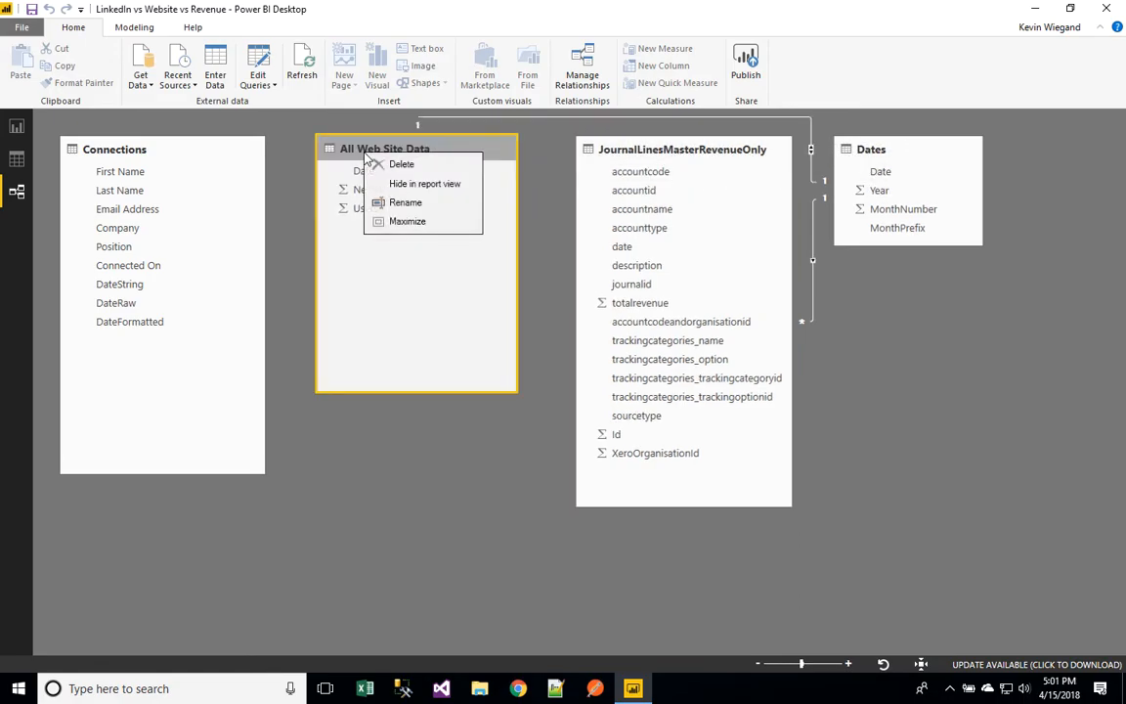
click(411, 202)
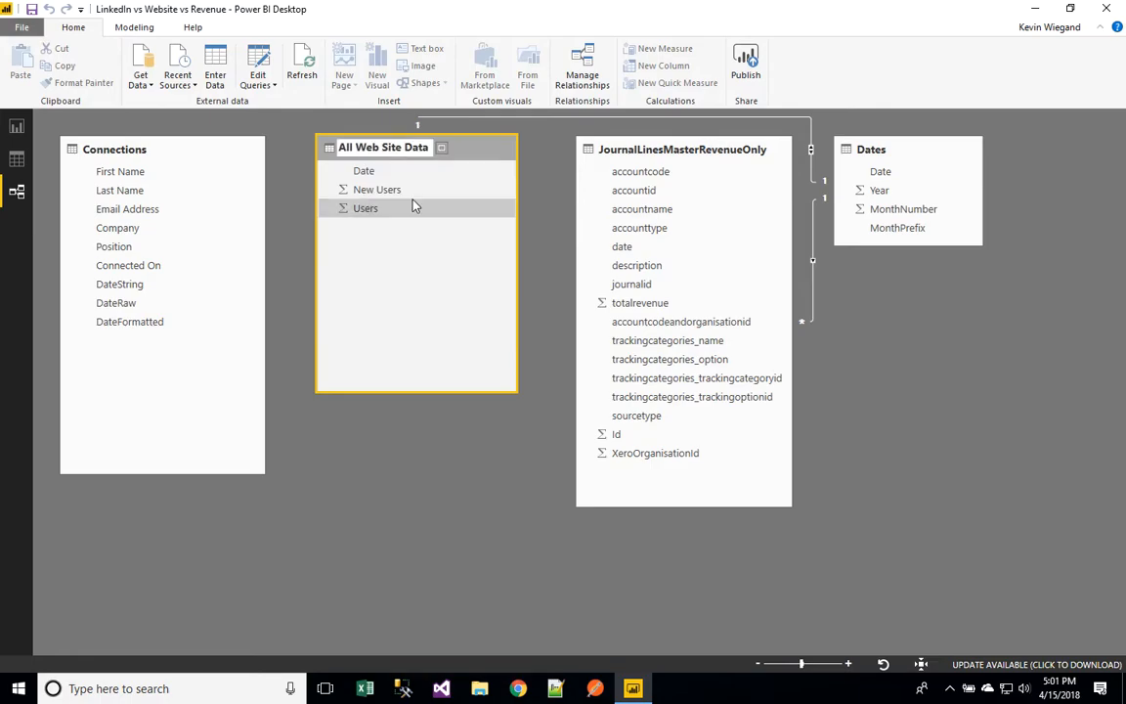
double_click(396, 146)
click(396, 146)
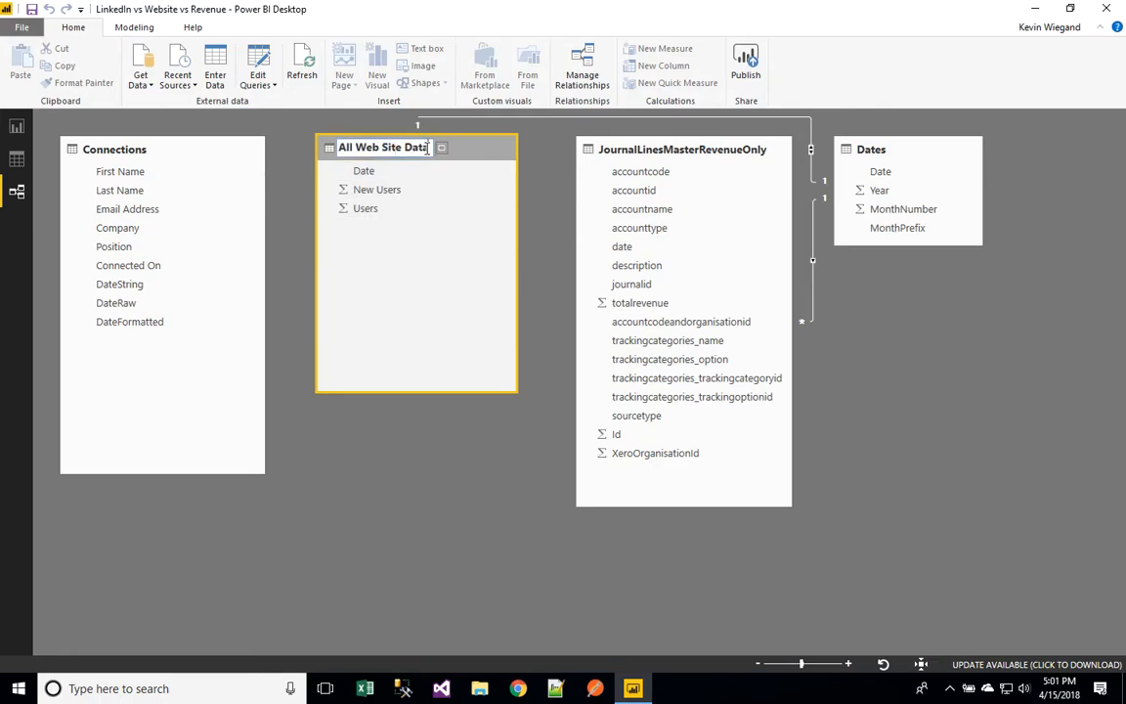
drag(428, 147, 309, 145)
click(306, 149)
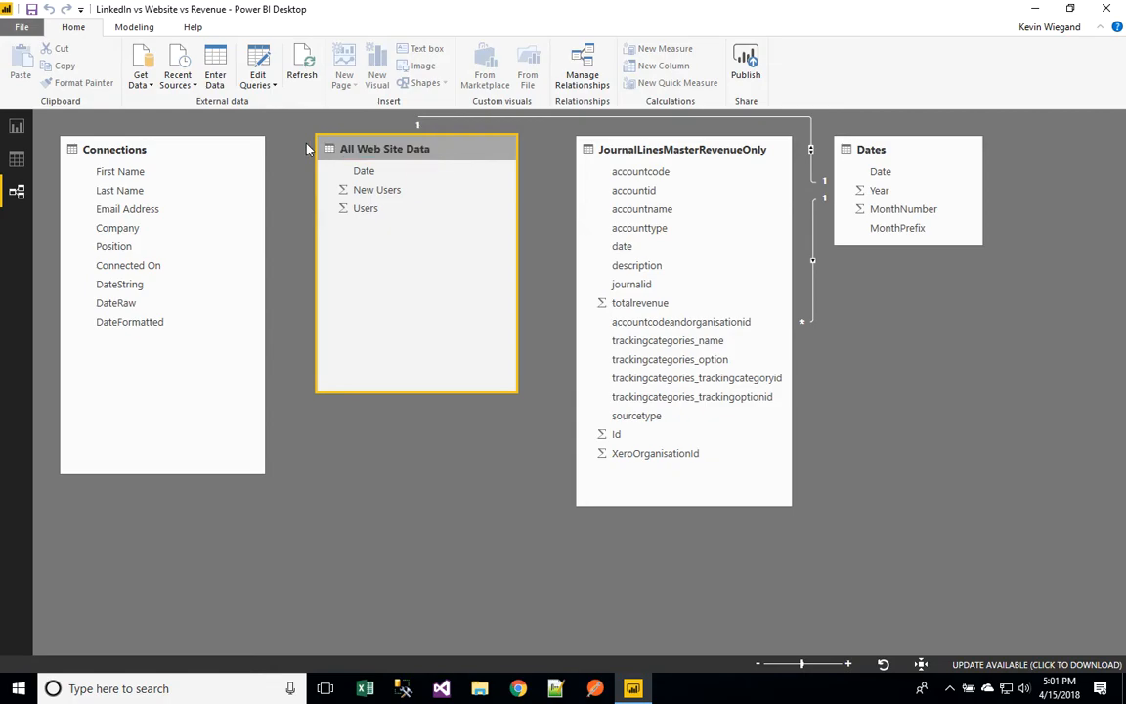
Step: Rename the All Web Site Data table as Google Analytics Users
right_click(383, 156)
click(430, 204)
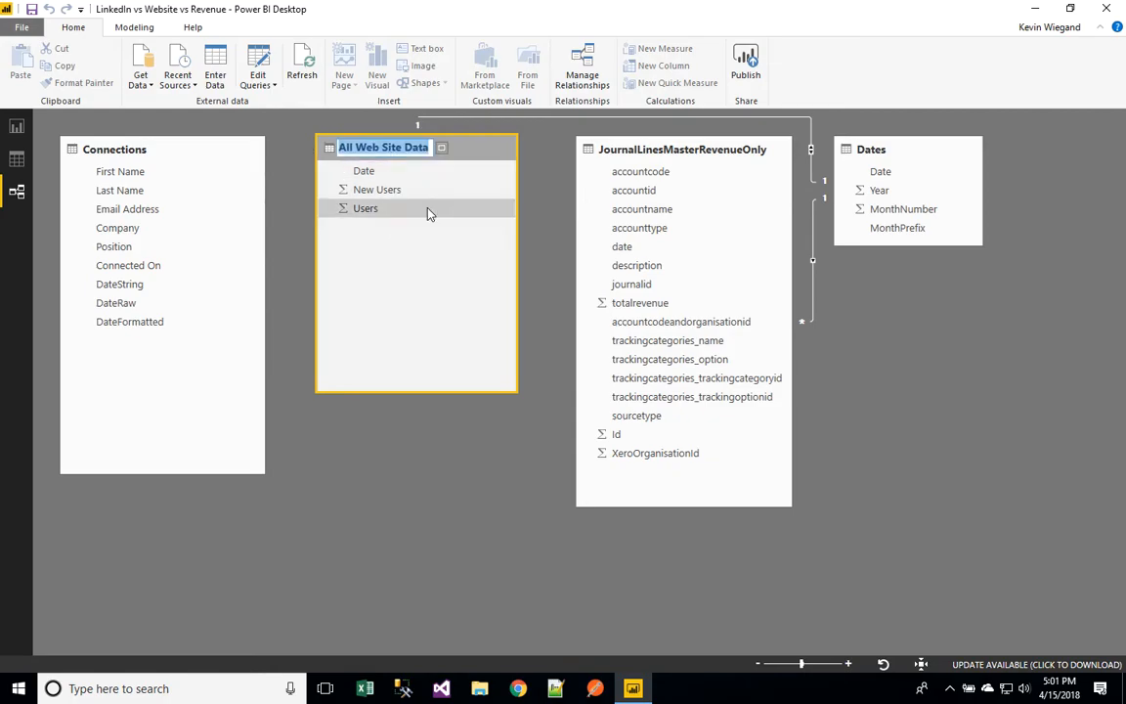
text(Google )
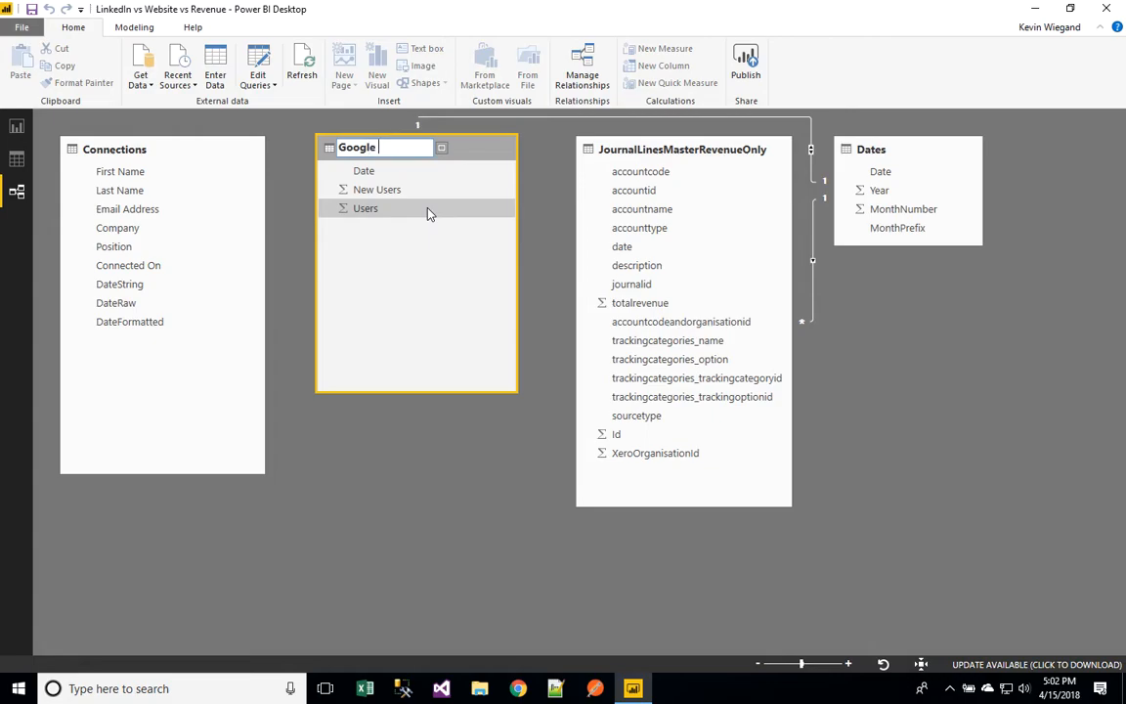
text(Analytics User)
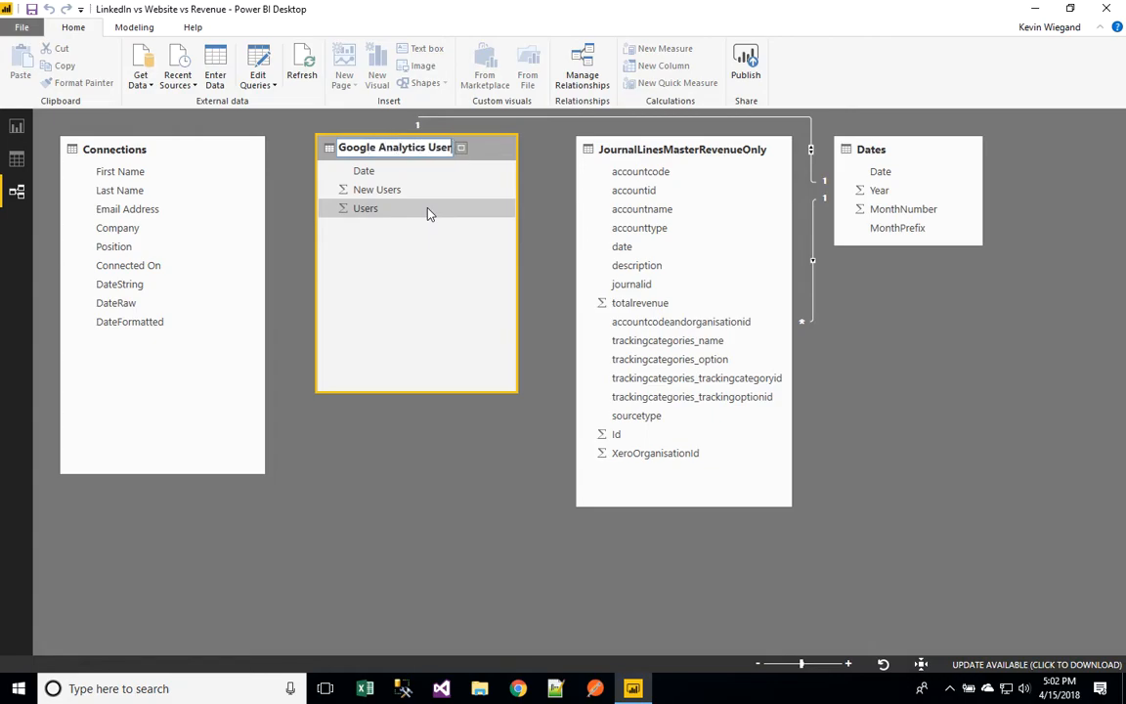
text(s)
key(Return)
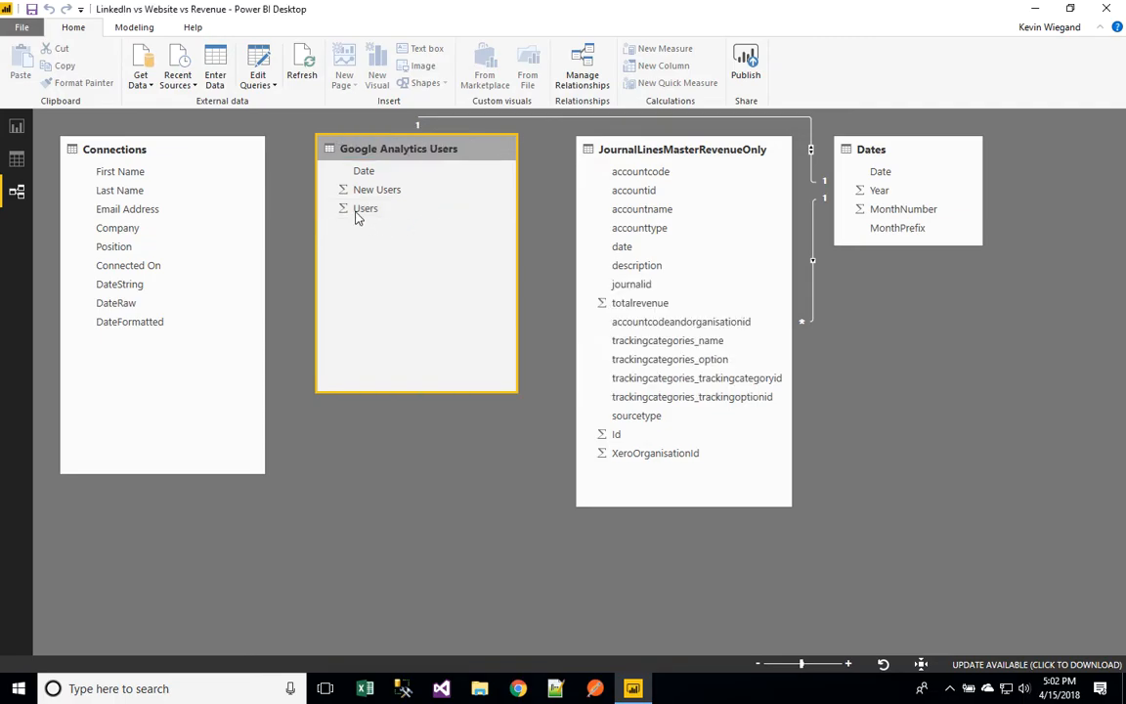
Step: Rename the Connections table as LinkedIn Connections and relate its DateFormatted field to Date in Dates
right_click(133, 153)
click(170, 196)
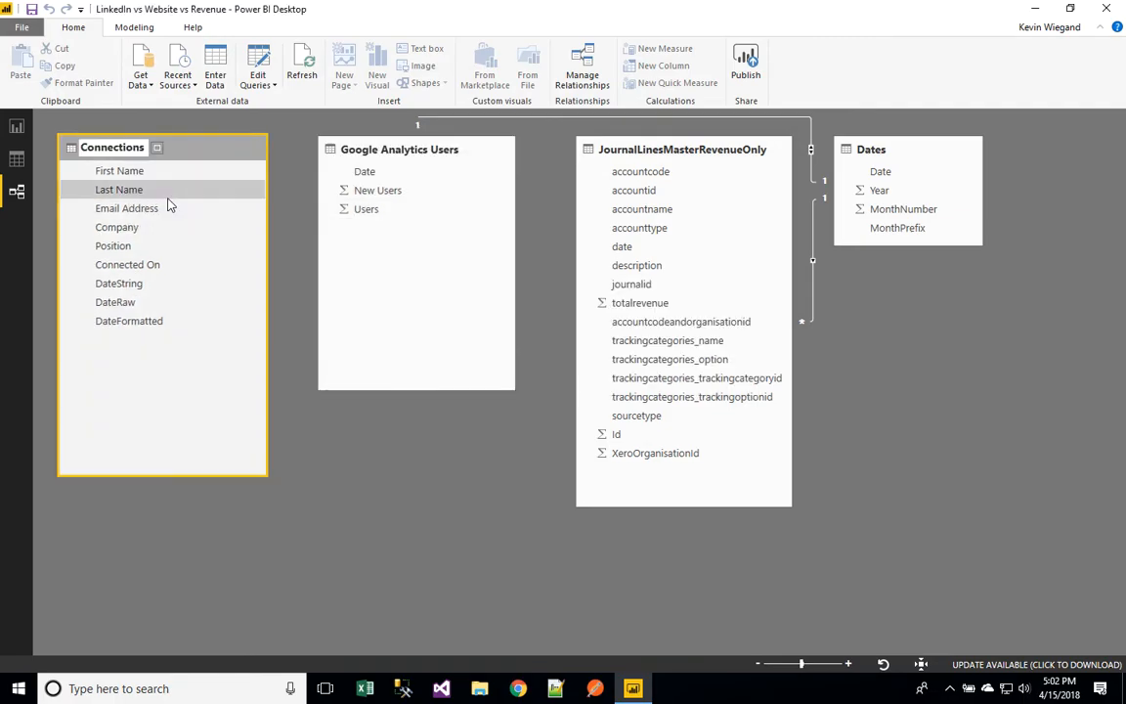
text(LinkedIn)
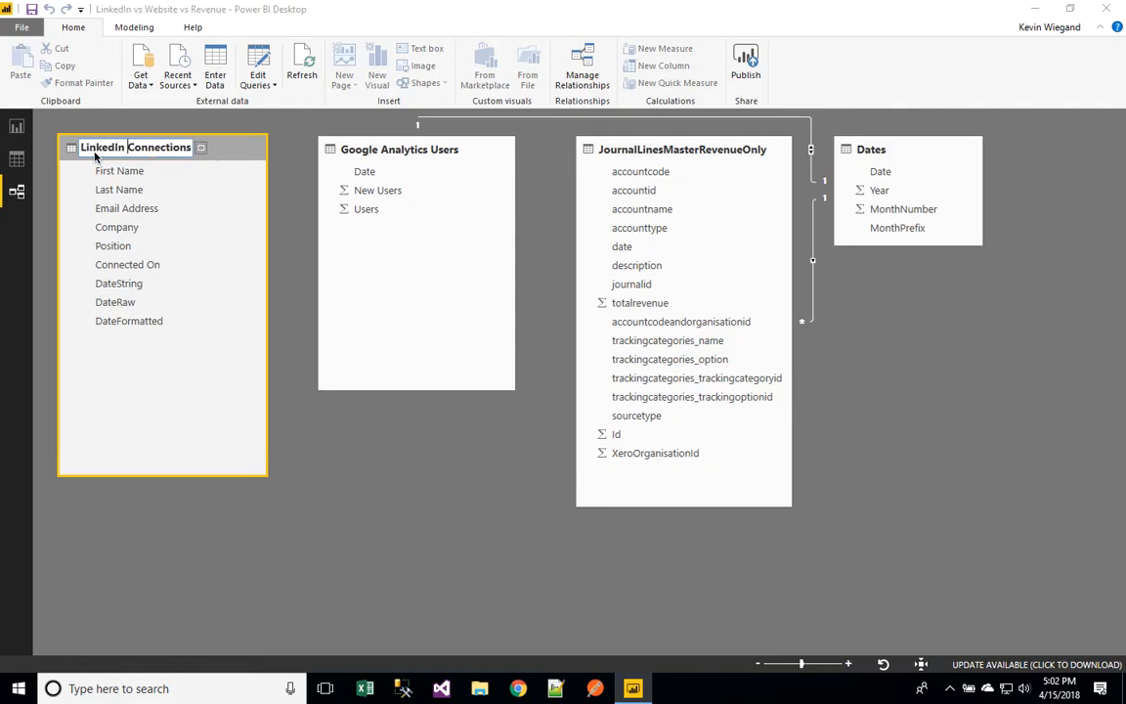
key(Return)
drag(130, 319, 880, 175)
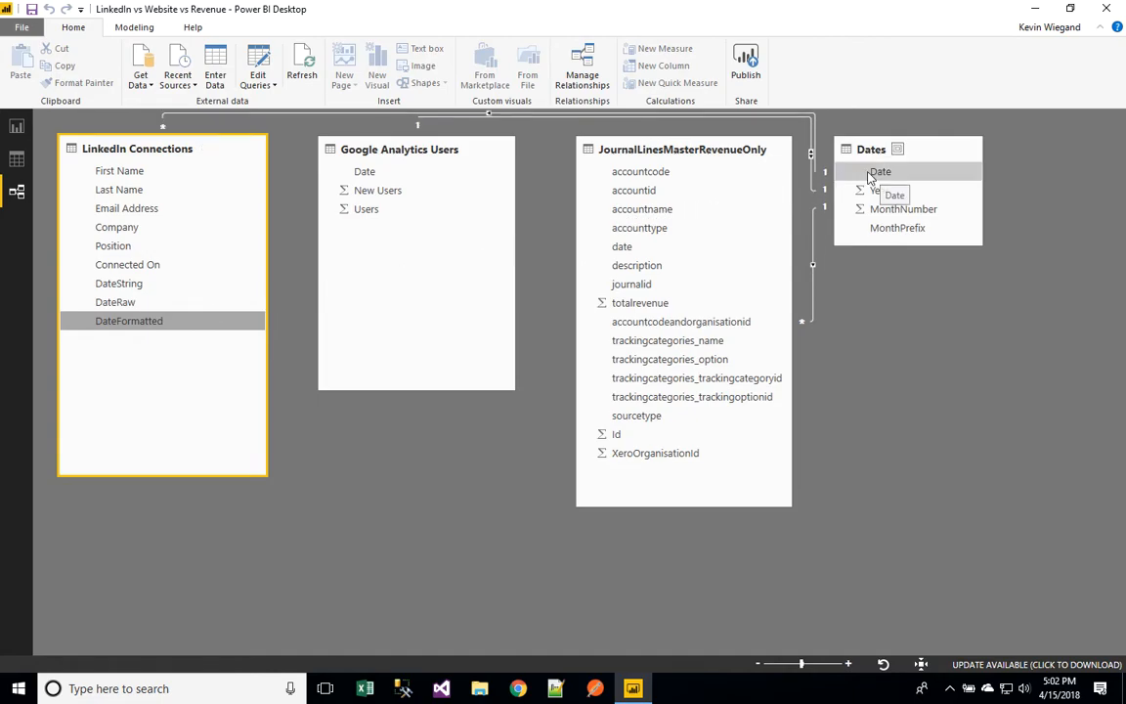
Step: Switch to the report view and expand the fields of the JournalLinesMasterRevenueOnly table
click(16, 127)
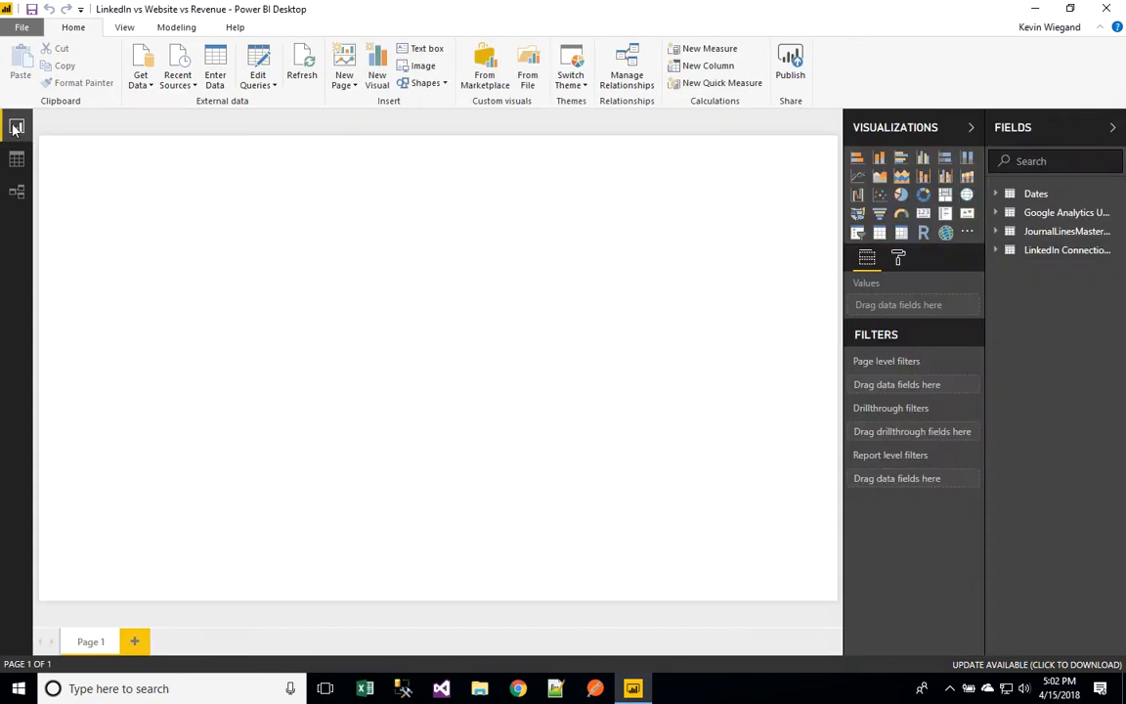
click(995, 213)
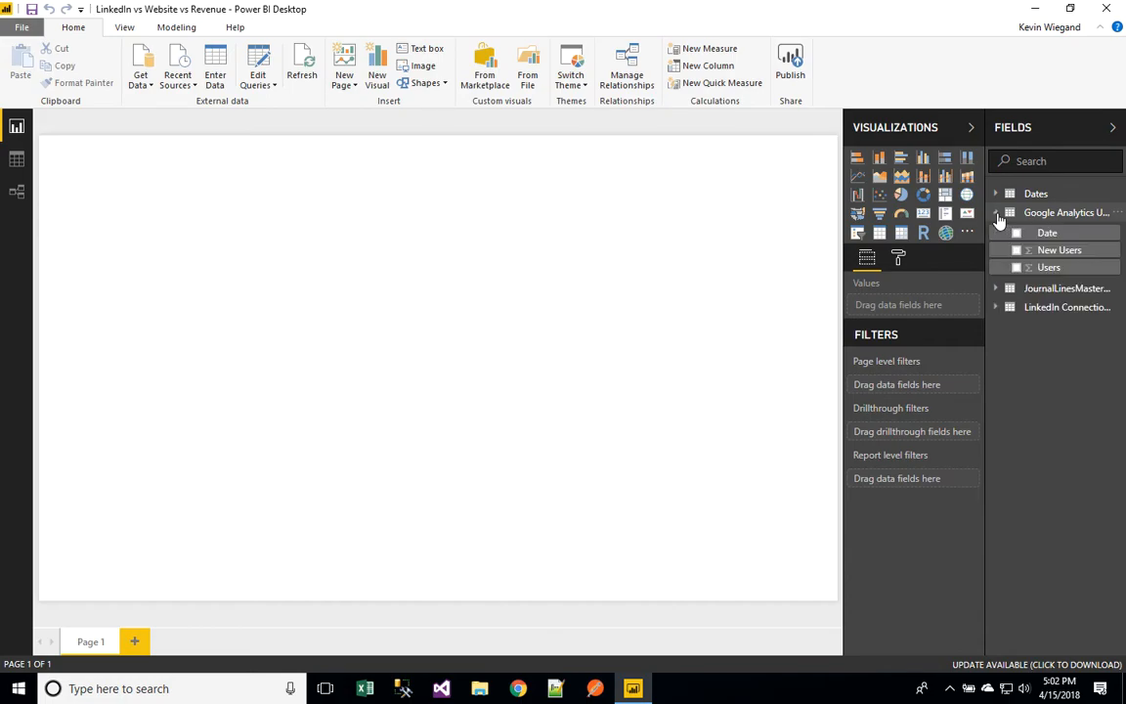
click(997, 214)
click(996, 232)
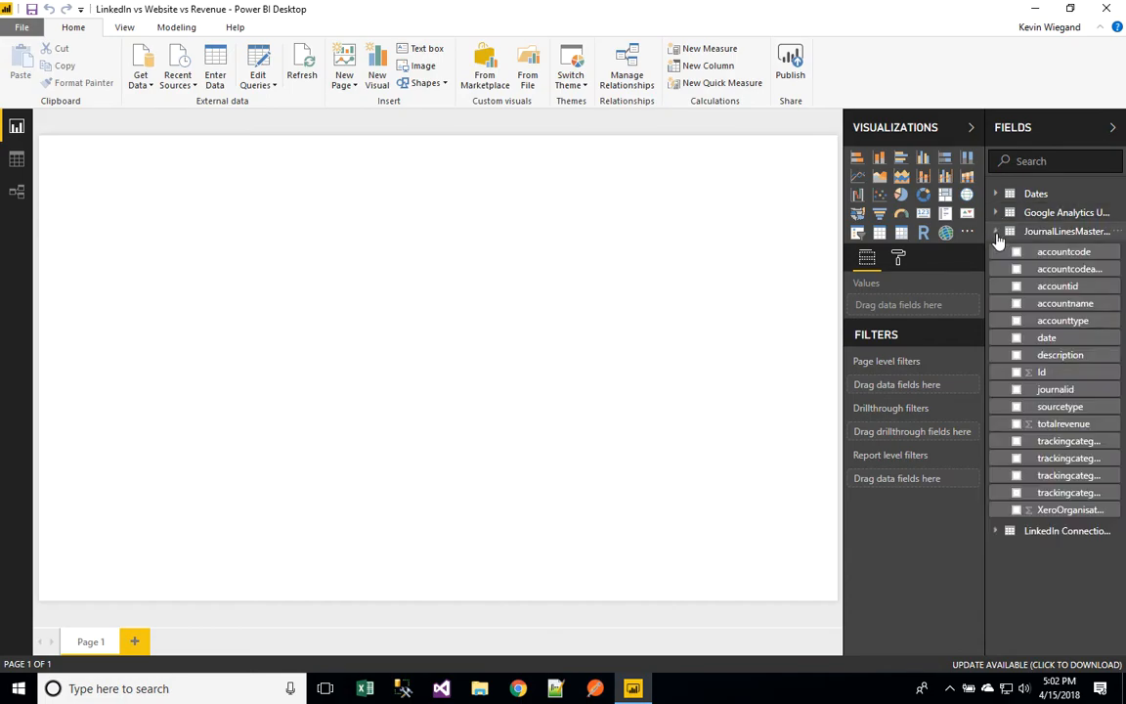
Step: Create the measure Total Revenue Absolute = ABS(SUM(JournalLinesMasterRevenueOnly[totalrevenue])) in the JournalLinesMasterRevenueOnly table
click(1115, 232)
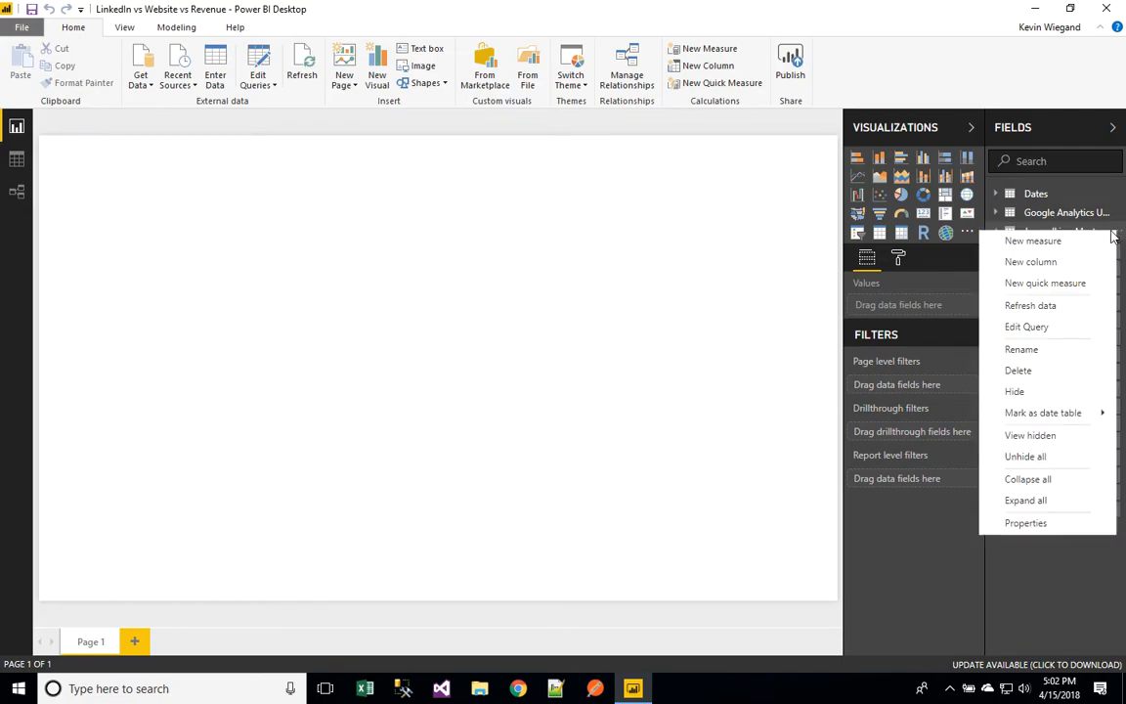
click(1031, 244)
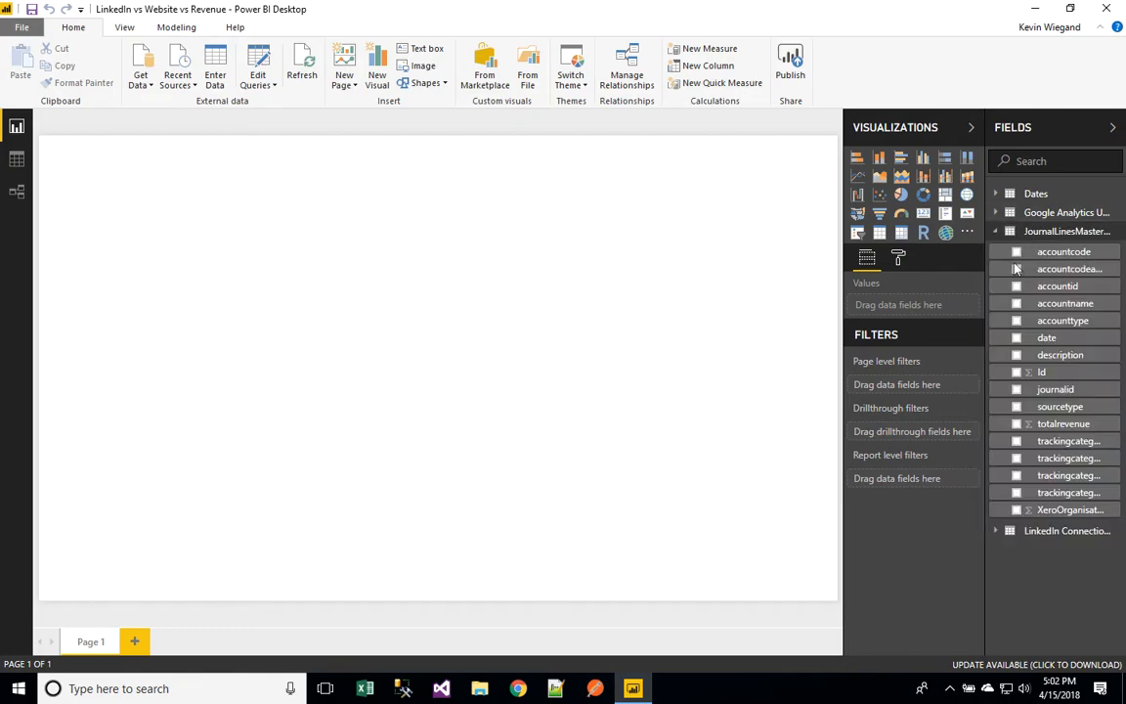
click(155, 121)
double_click(128, 121)
text(Total Revenue Absolute = ABS()
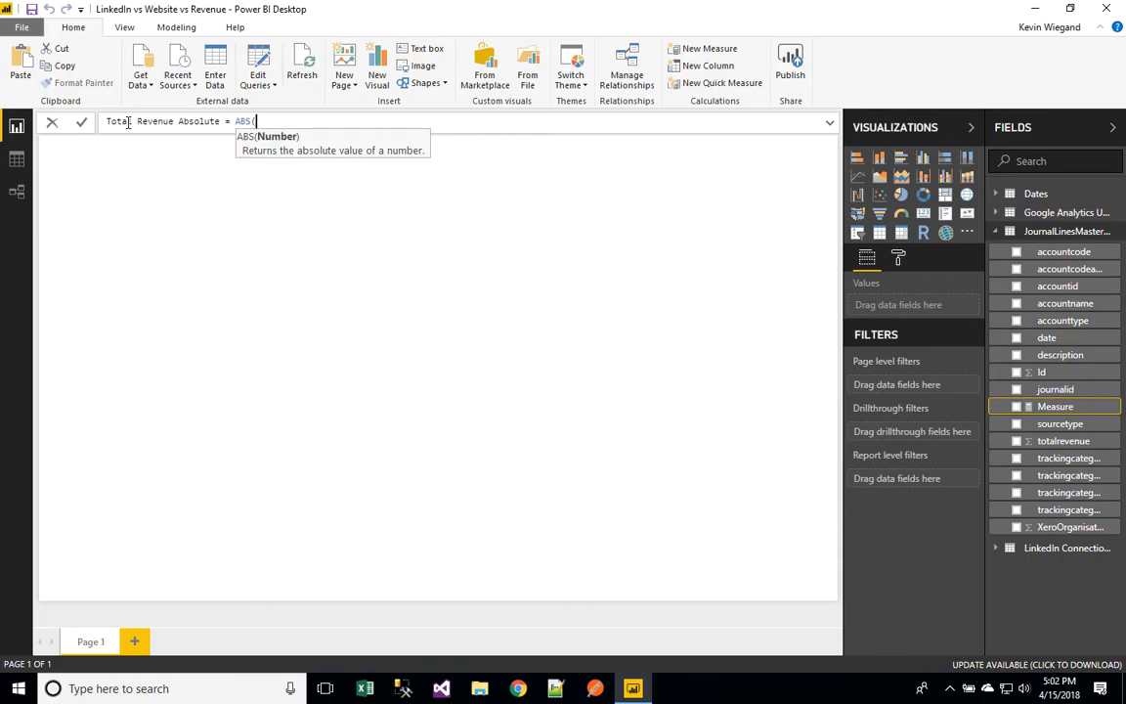
text(SUM)
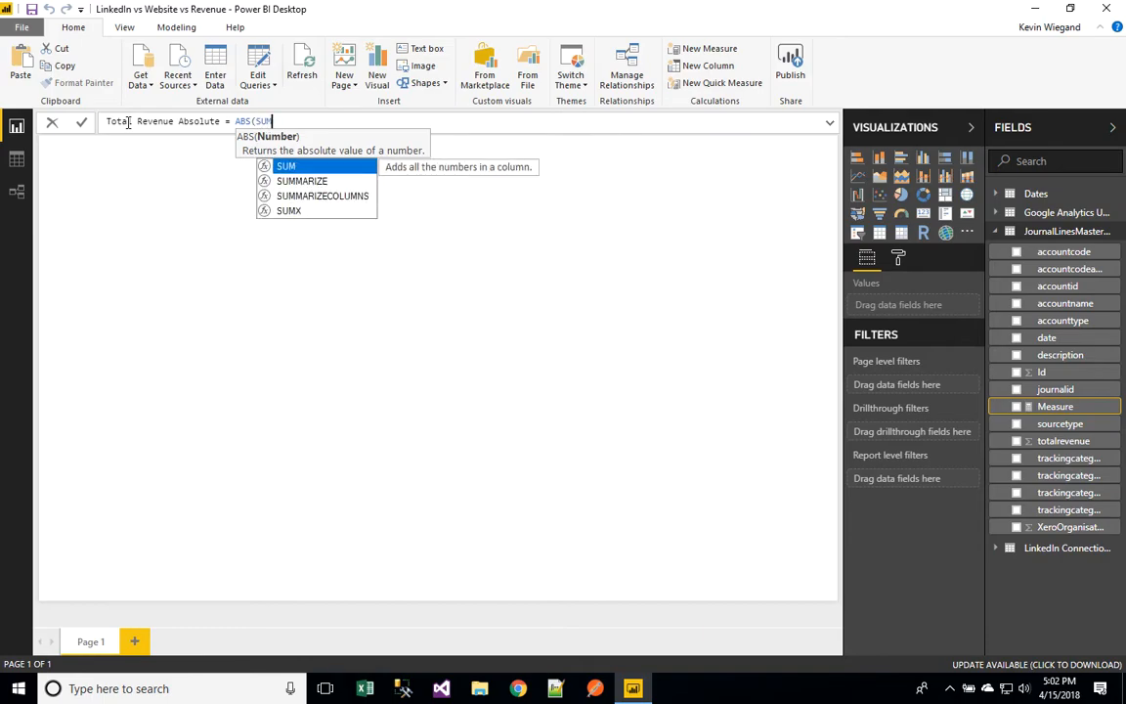
text(()
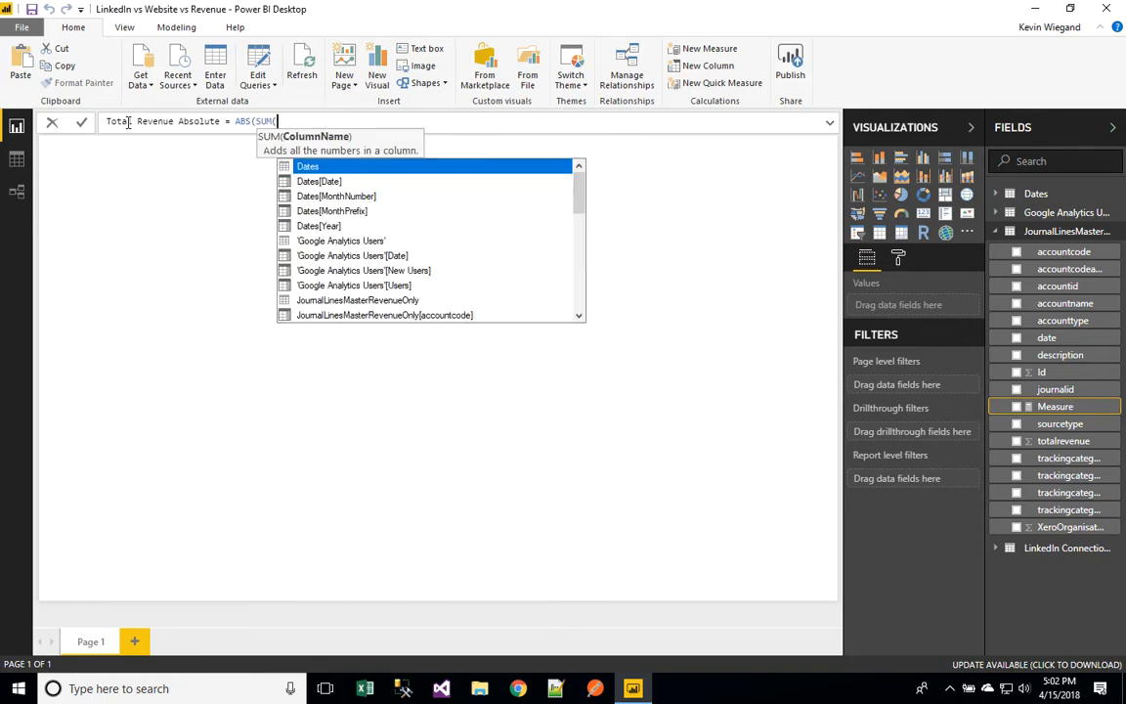
text(Jour)
key(Tab)
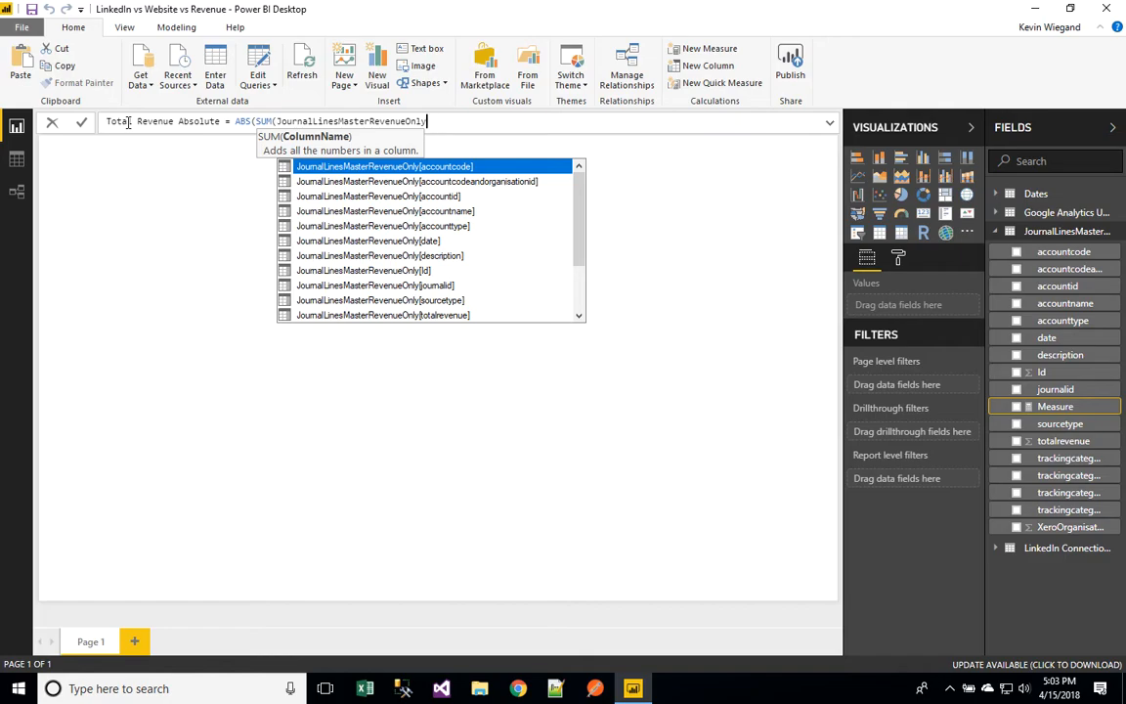
text([t)
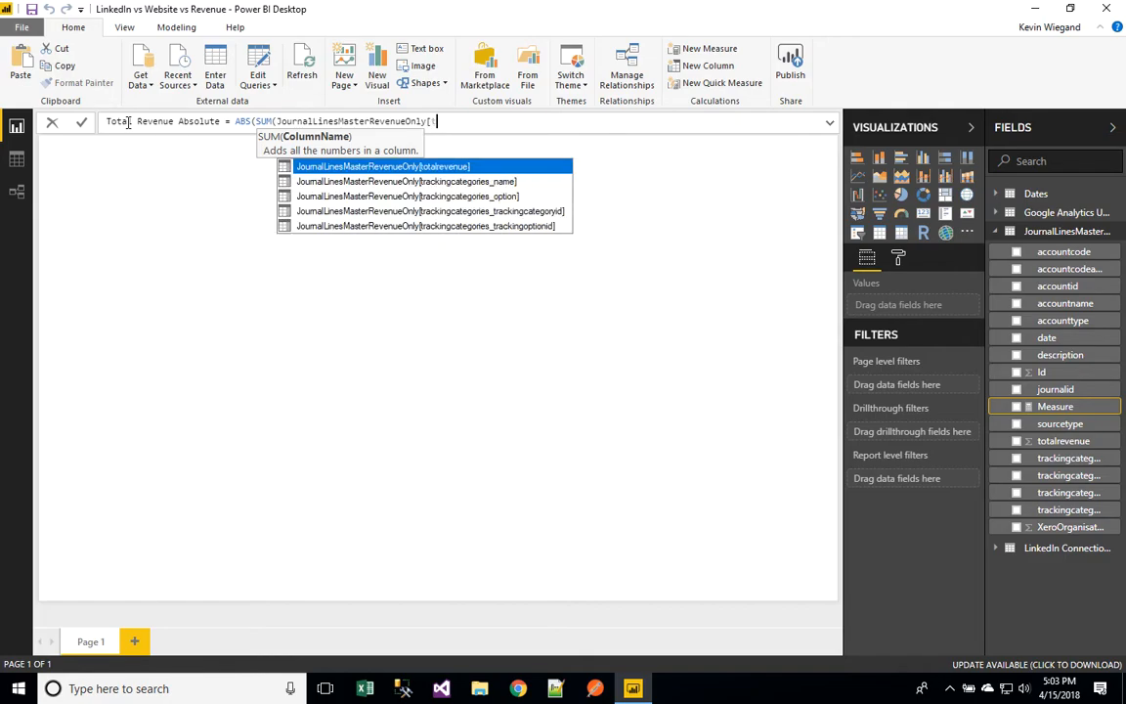
key(Tab)
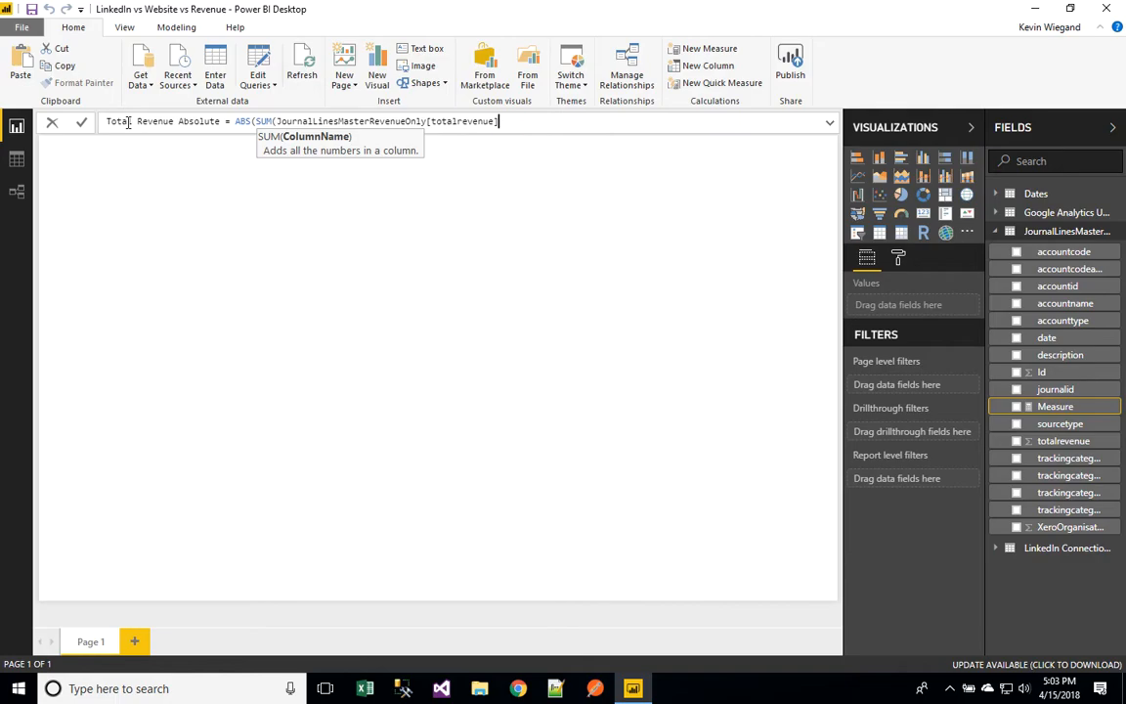
text()))
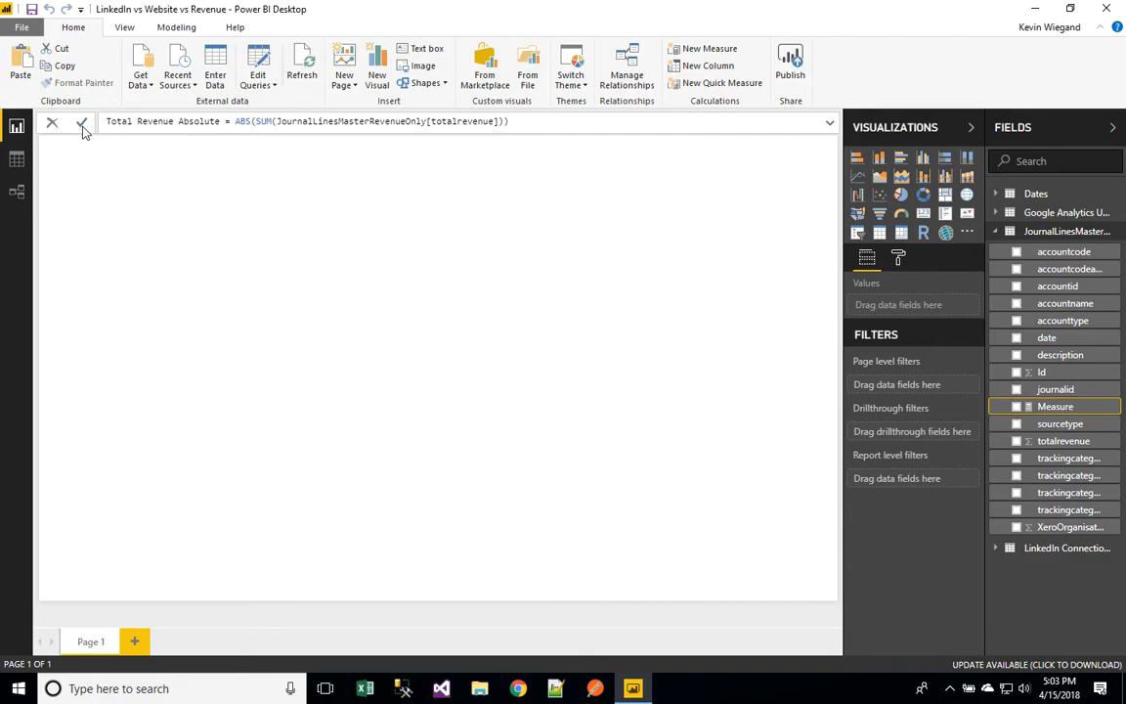
click(82, 124)
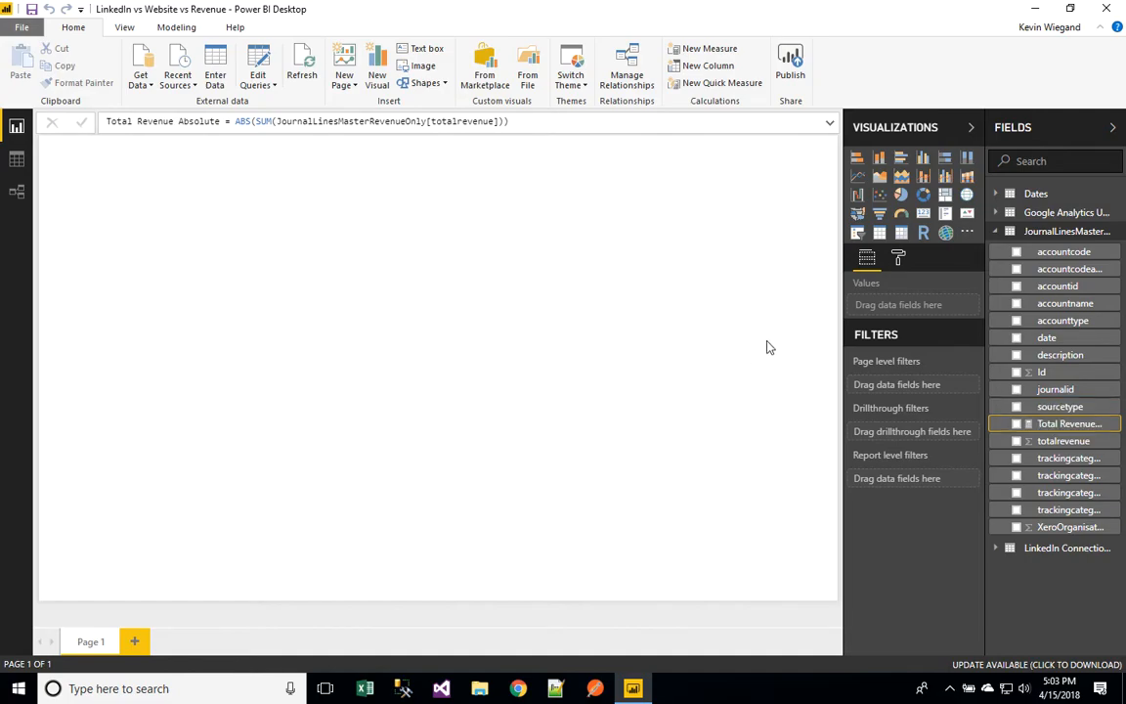
Step: Add a line chart to the blank report page and enlarge it to span the full page width and most of its height
click(352, 249)
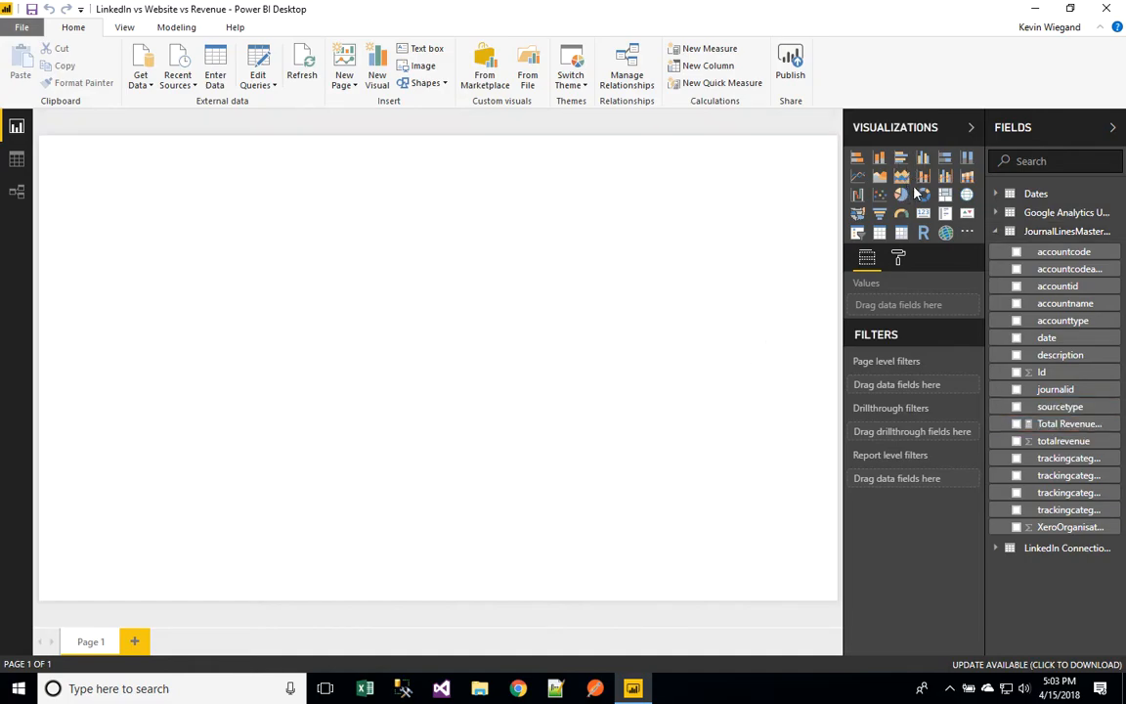
click(858, 177)
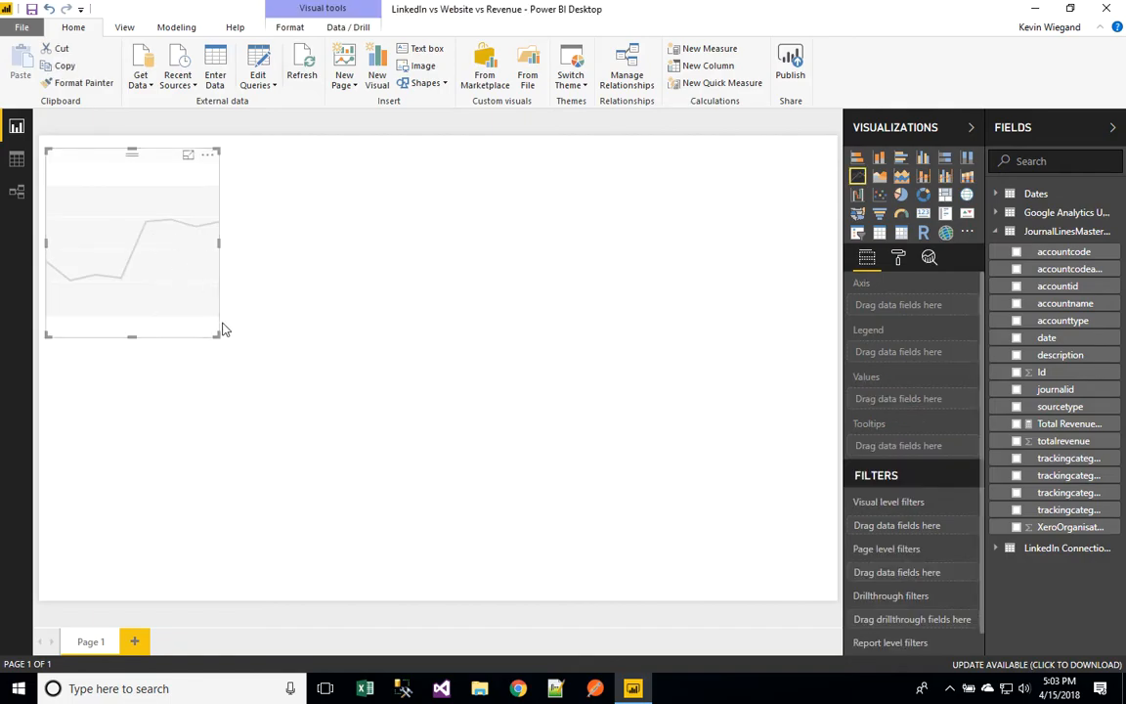
drag(214, 333, 834, 525)
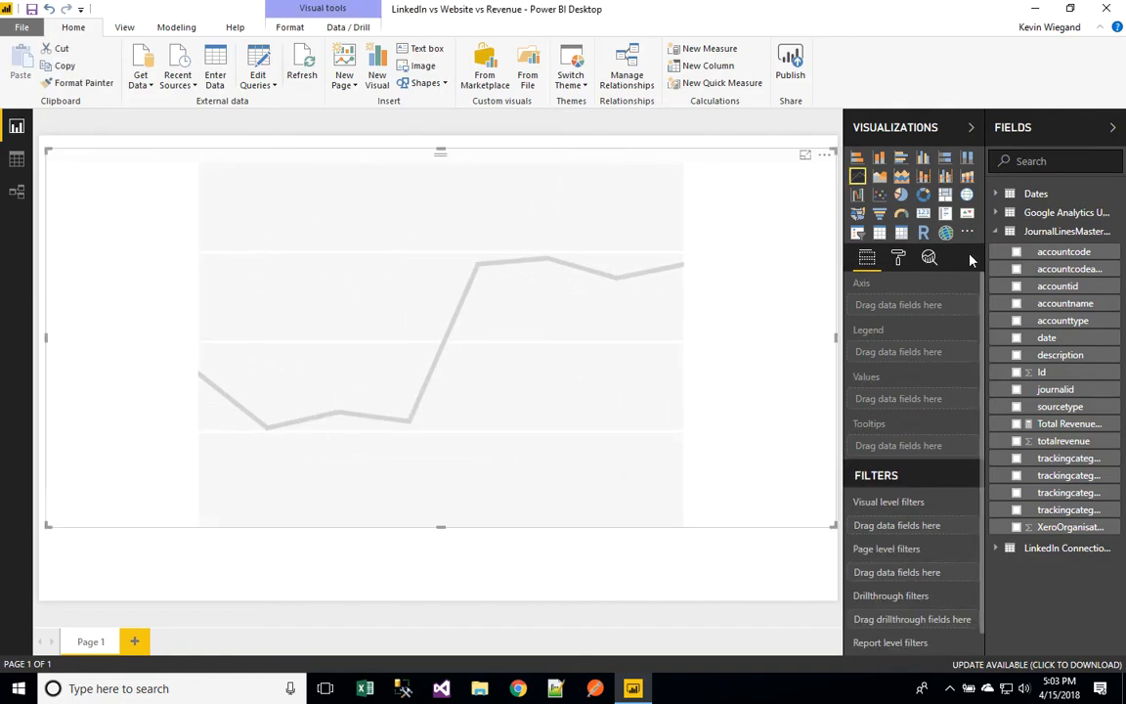
Step: Group the Date field of the Dates table into bins of 1 month, with Monthly in the group's name
click(997, 194)
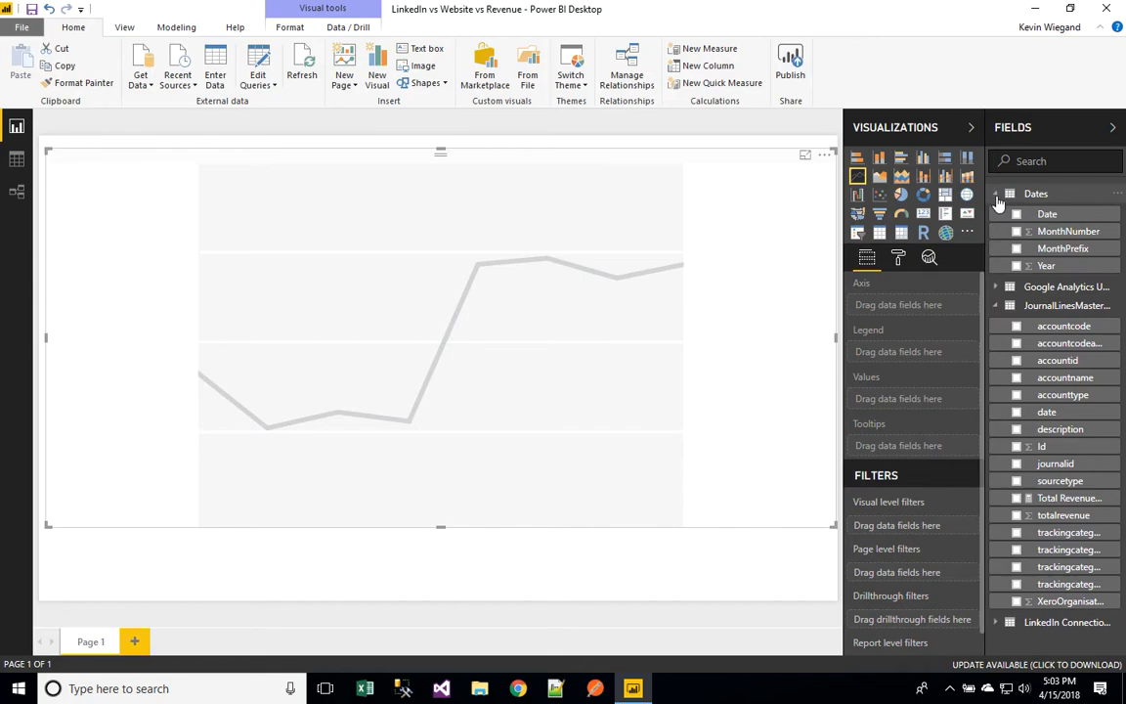
click(1110, 217)
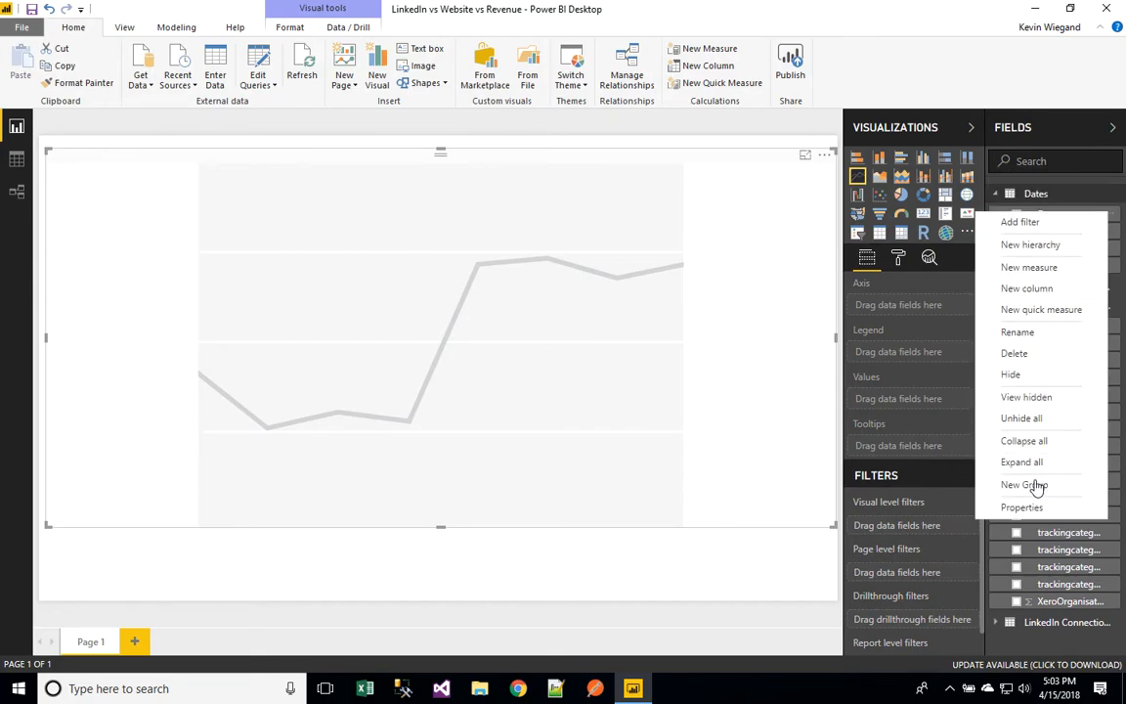
click(1073, 483)
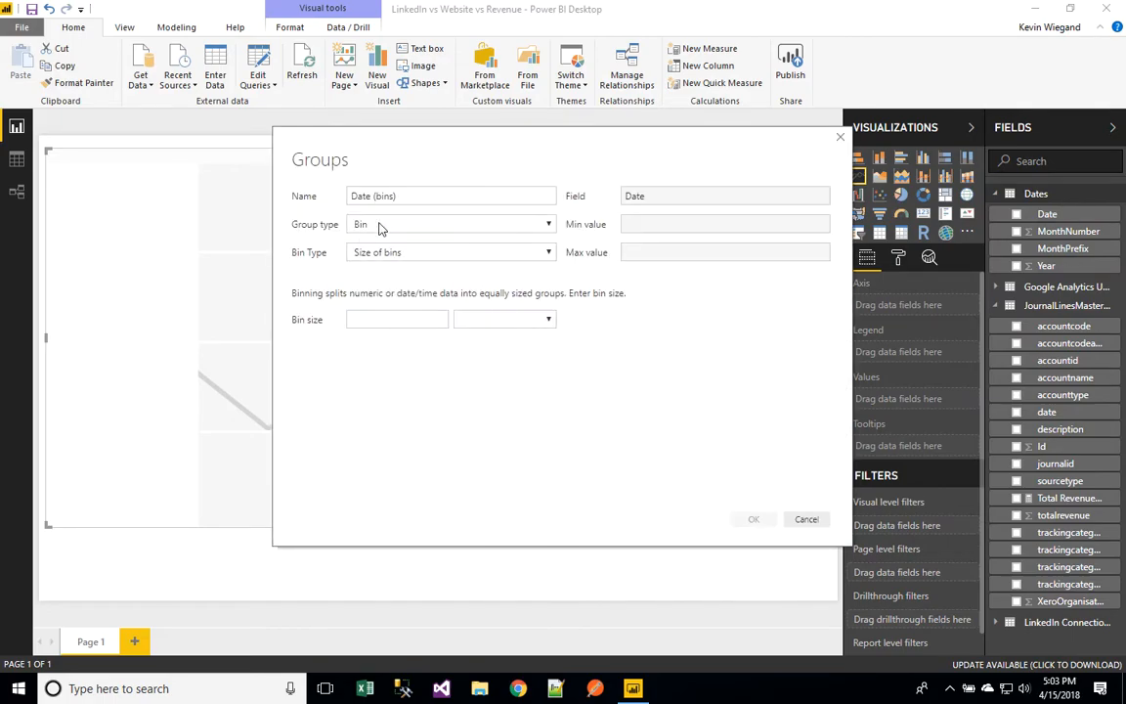
key(BackSpace)
key(BackSpace)
key(BackSpace)
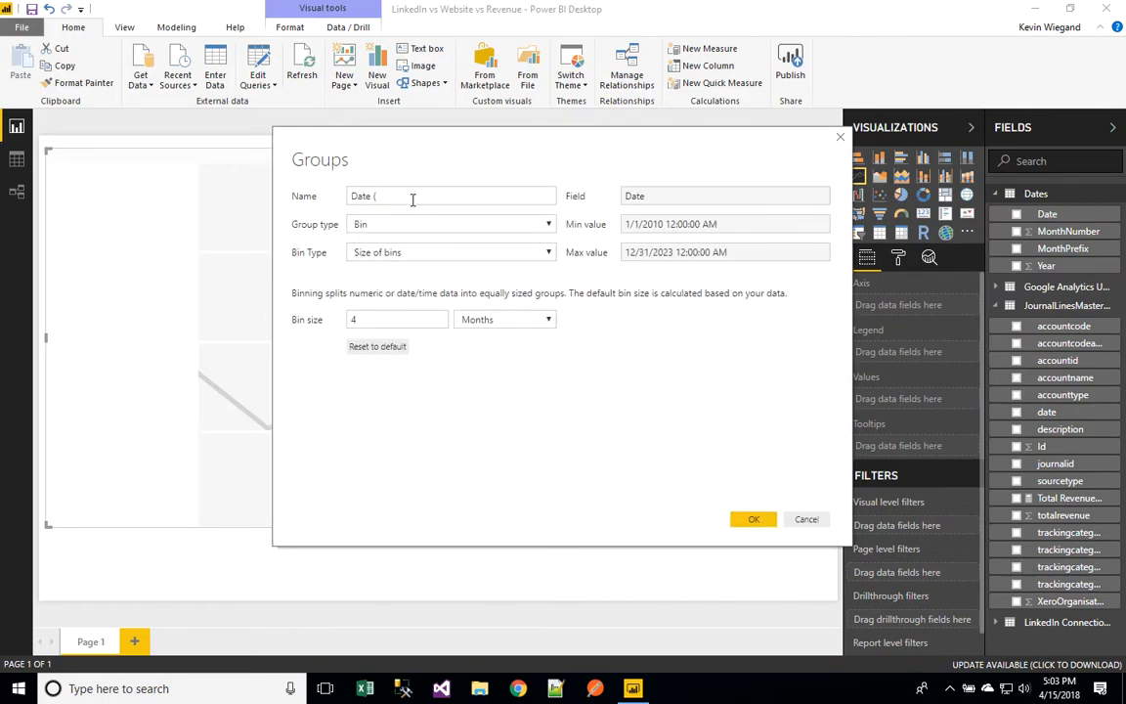
text(Monthly)
click(425, 253)
click(425, 253)
double_click(381, 320)
text(1)
click(749, 521)
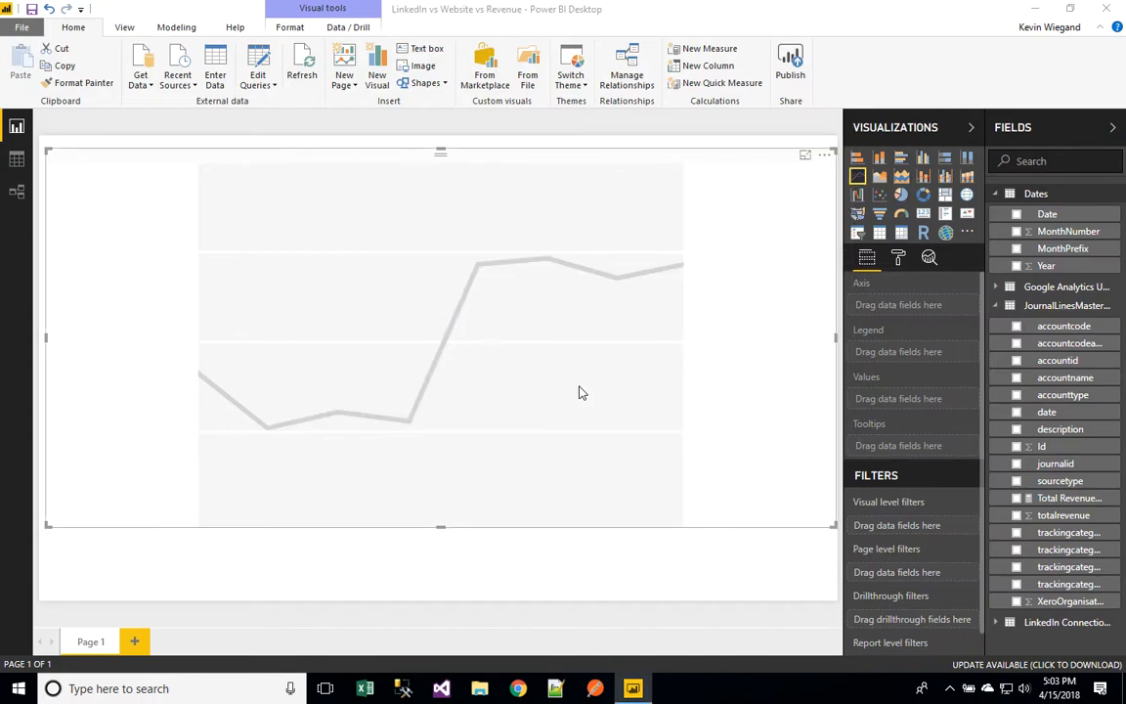
Step: Plot New Users from the Google Analytics Users table against DateMonthly on the line chart
drag(1078, 230, 930, 308)
click(996, 304)
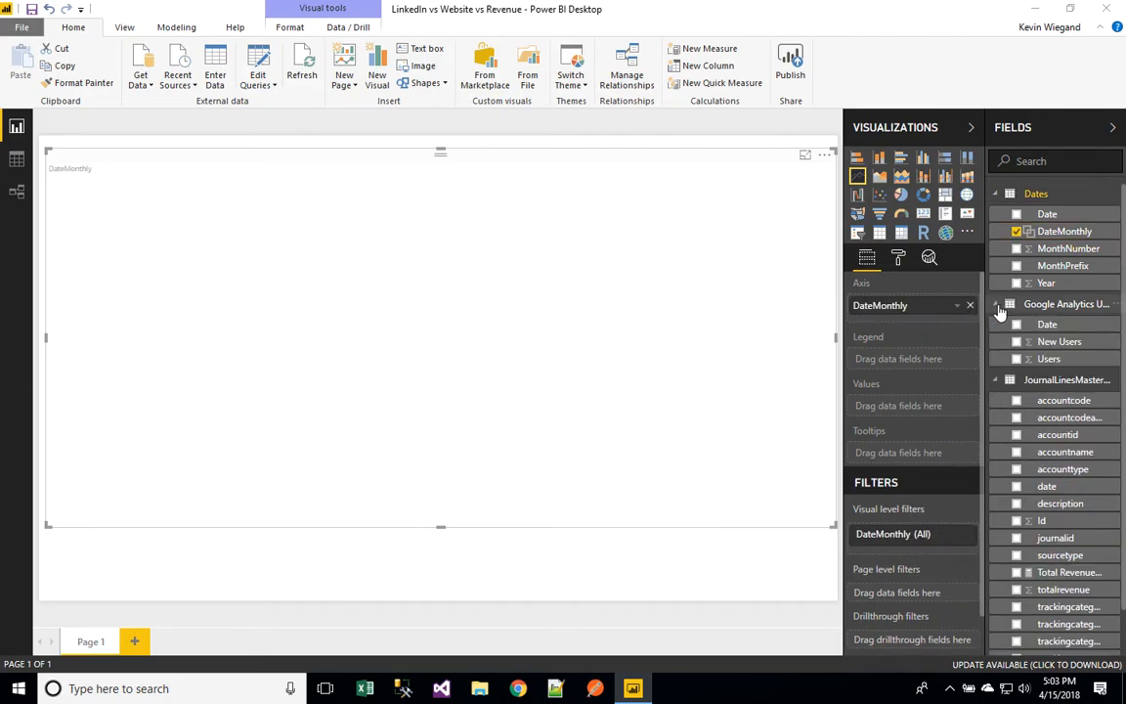
drag(1061, 344, 909, 410)
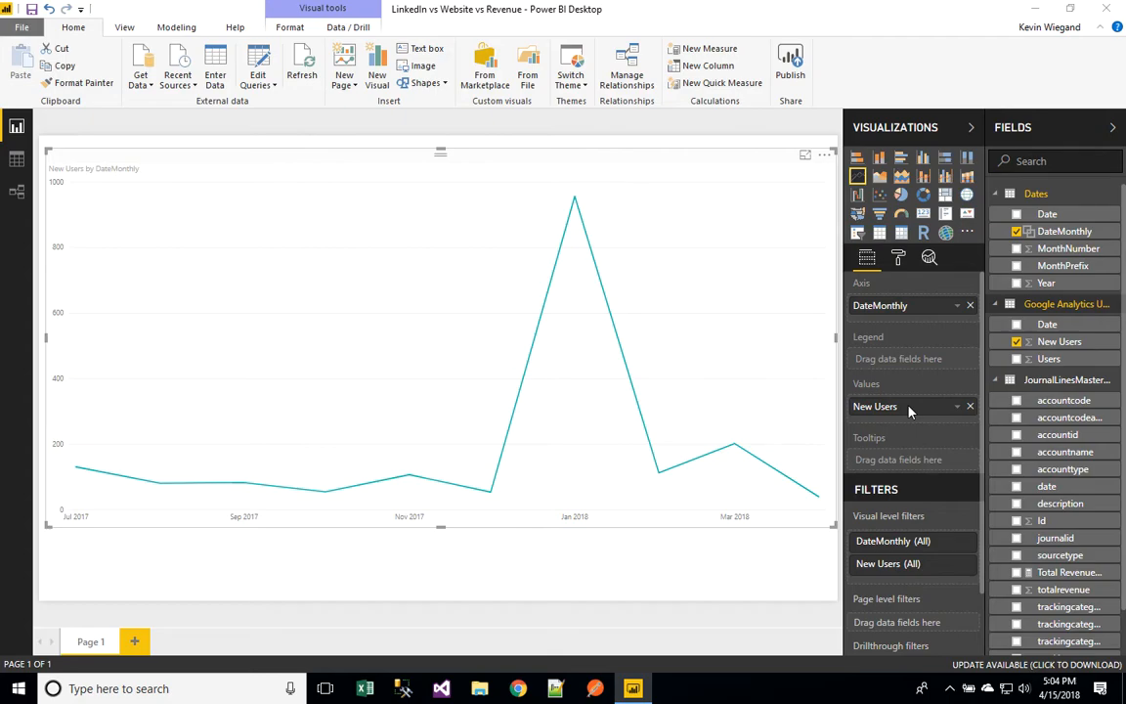
Step: Summarize the chart's New Users value by Count (Distinct) and rename it Website New Users
click(959, 407)
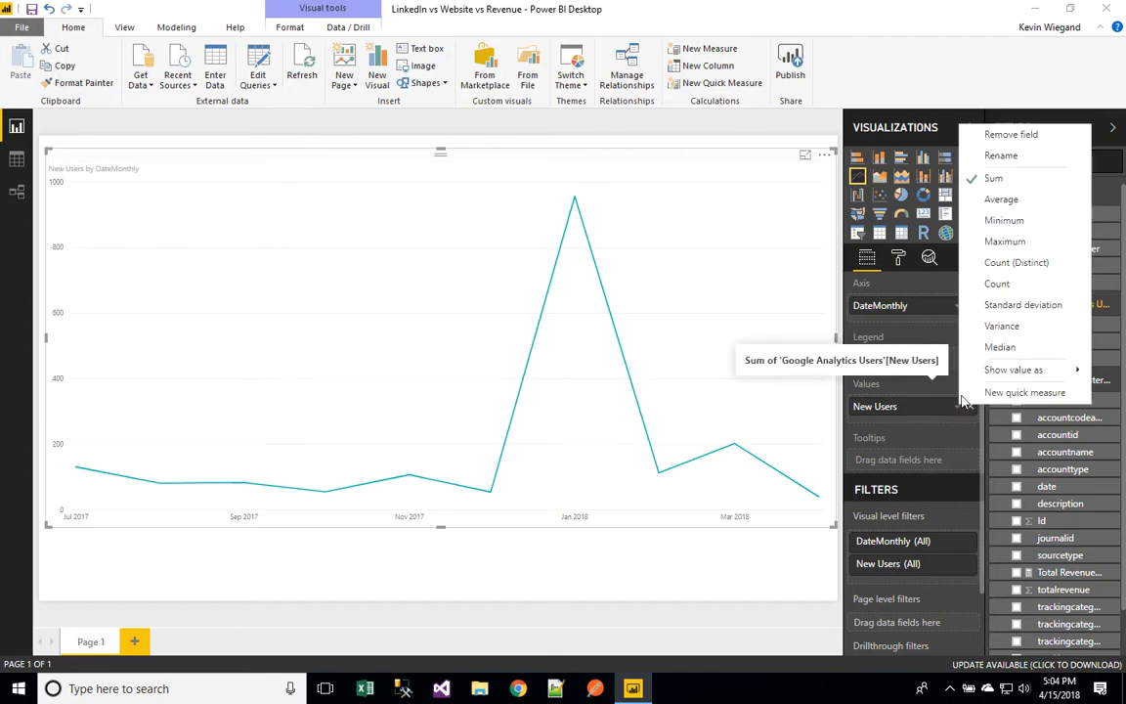
click(977, 284)
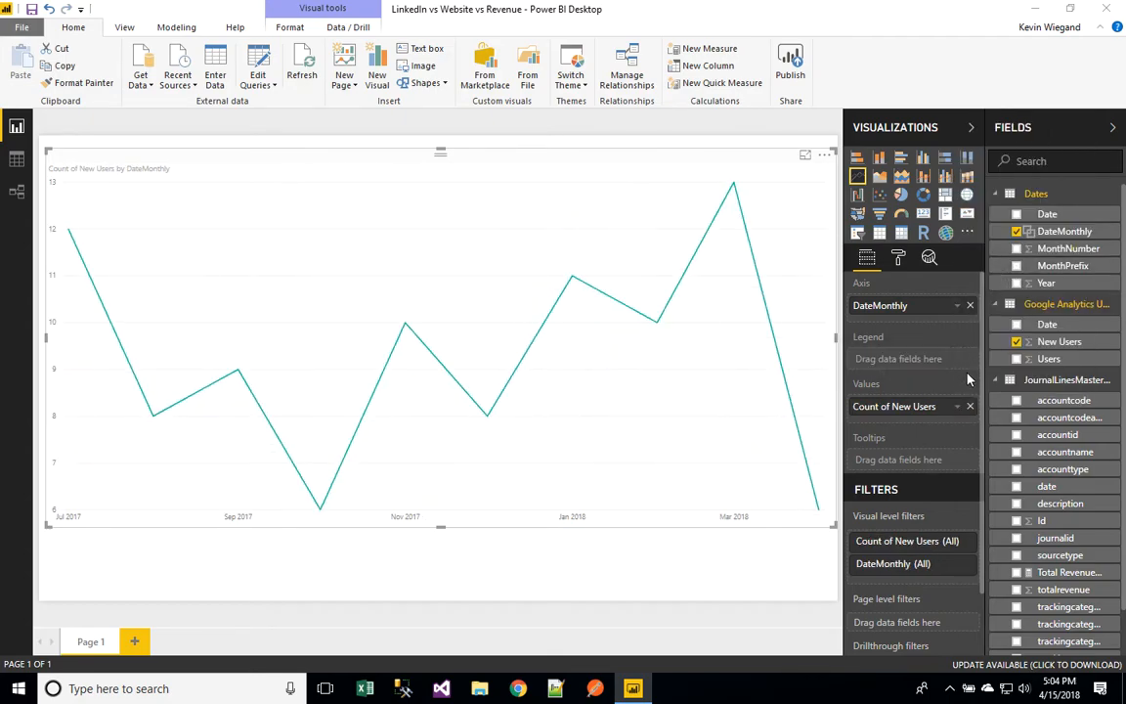
click(959, 407)
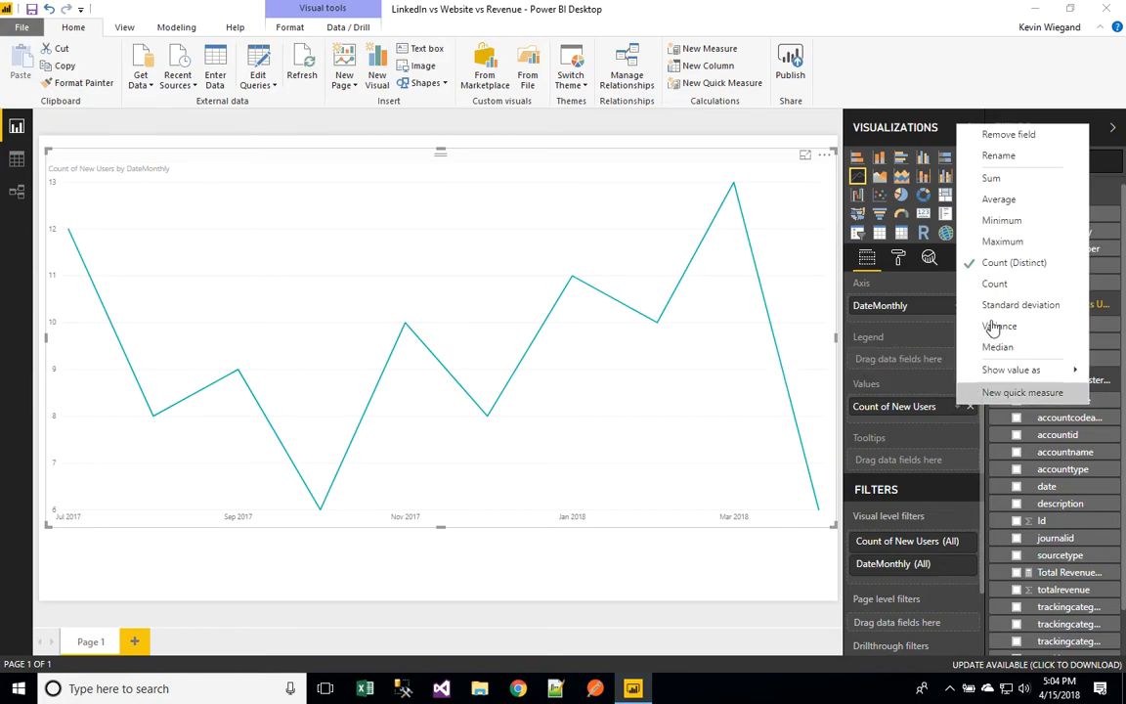
click(994, 155)
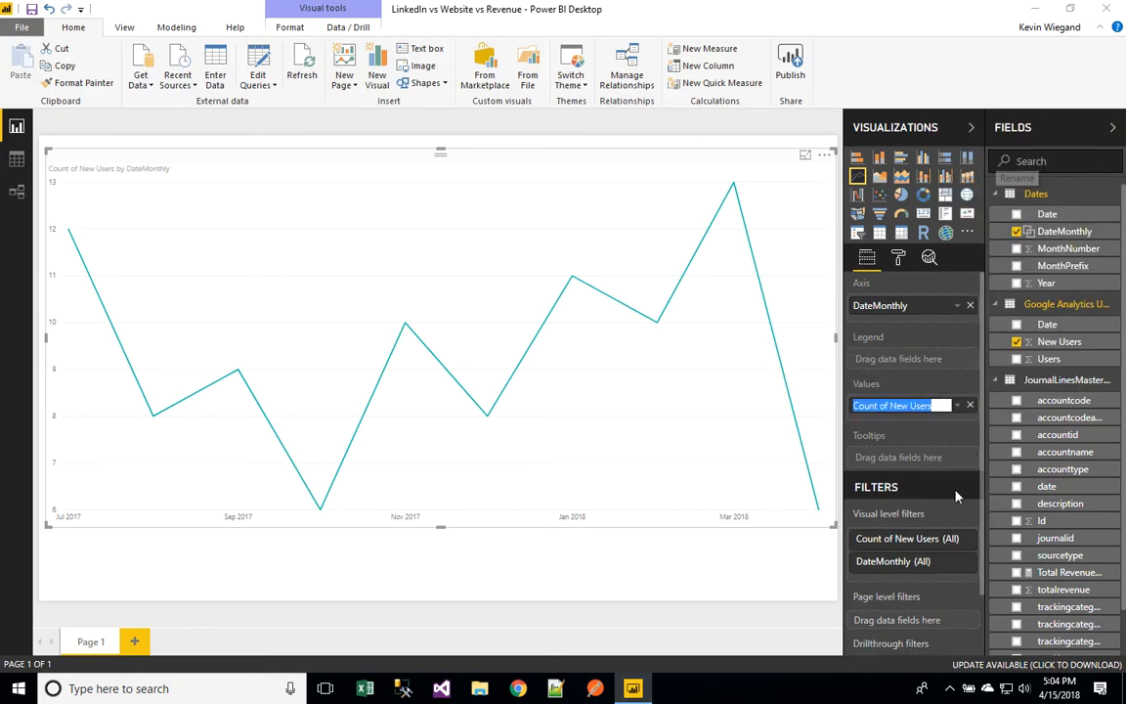
text(G)
key(BackSpace)
text(Website New Users)
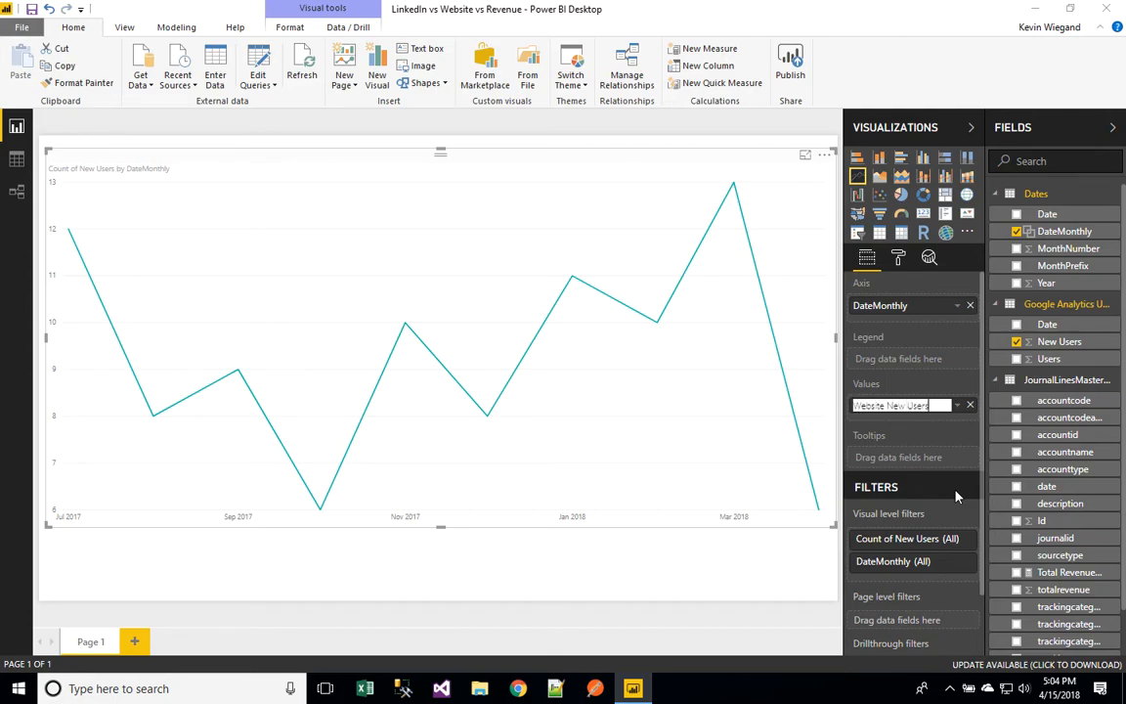
key(Return)
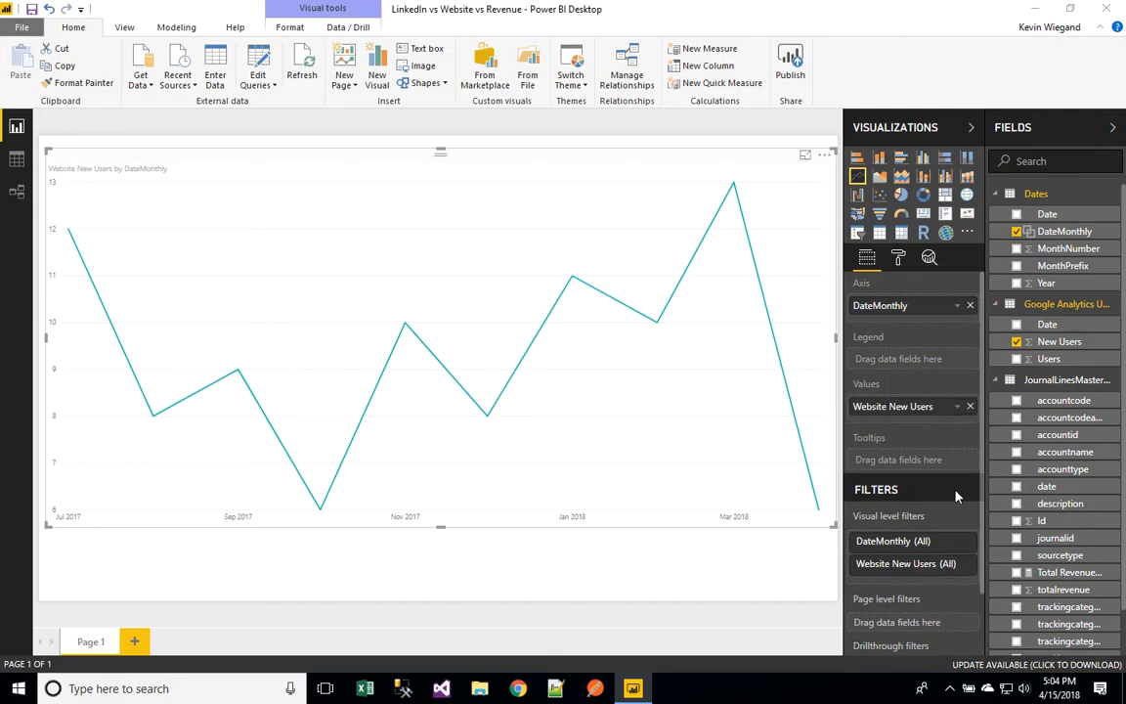
Step: Add the Total Revenue Absolute measure to the line chart's values and rename it Revenue in the chart
click(995, 193)
click(995, 213)
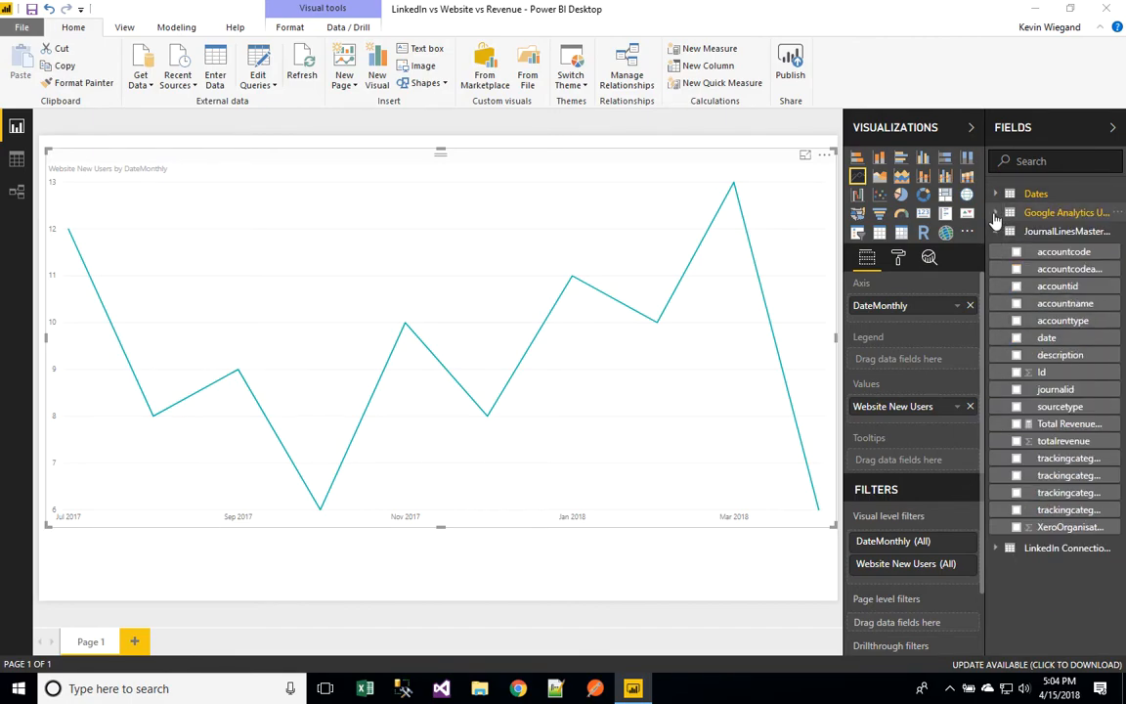
drag(1079, 430, 929, 420)
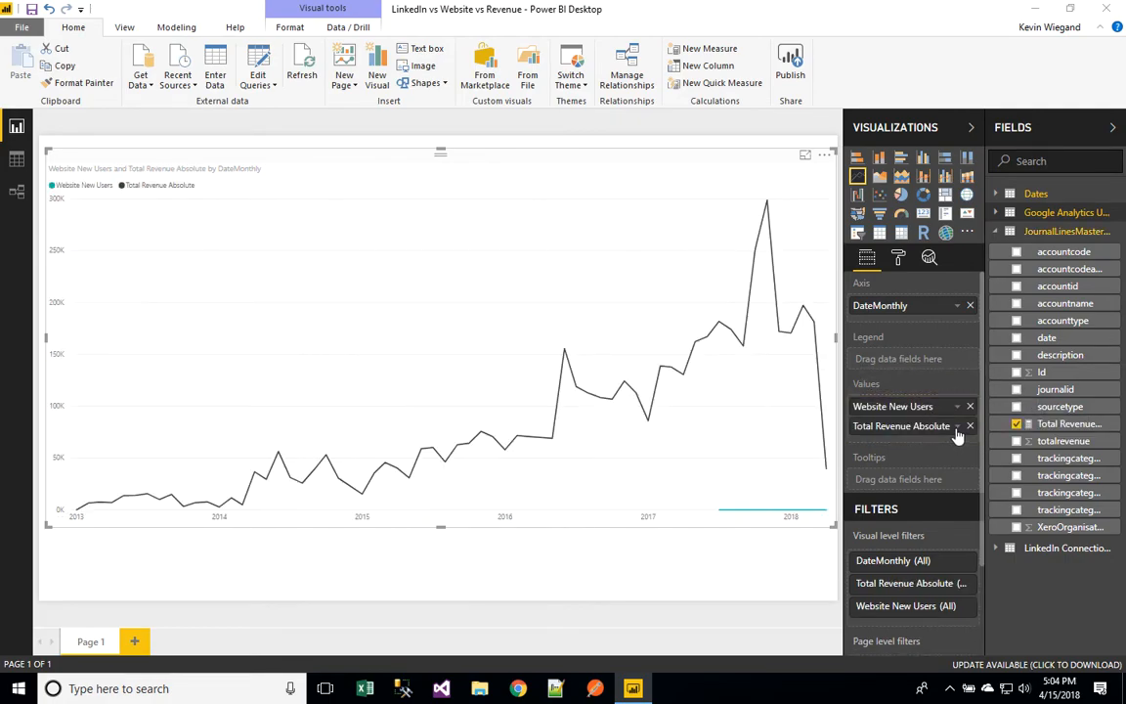
click(957, 426)
click(936, 459)
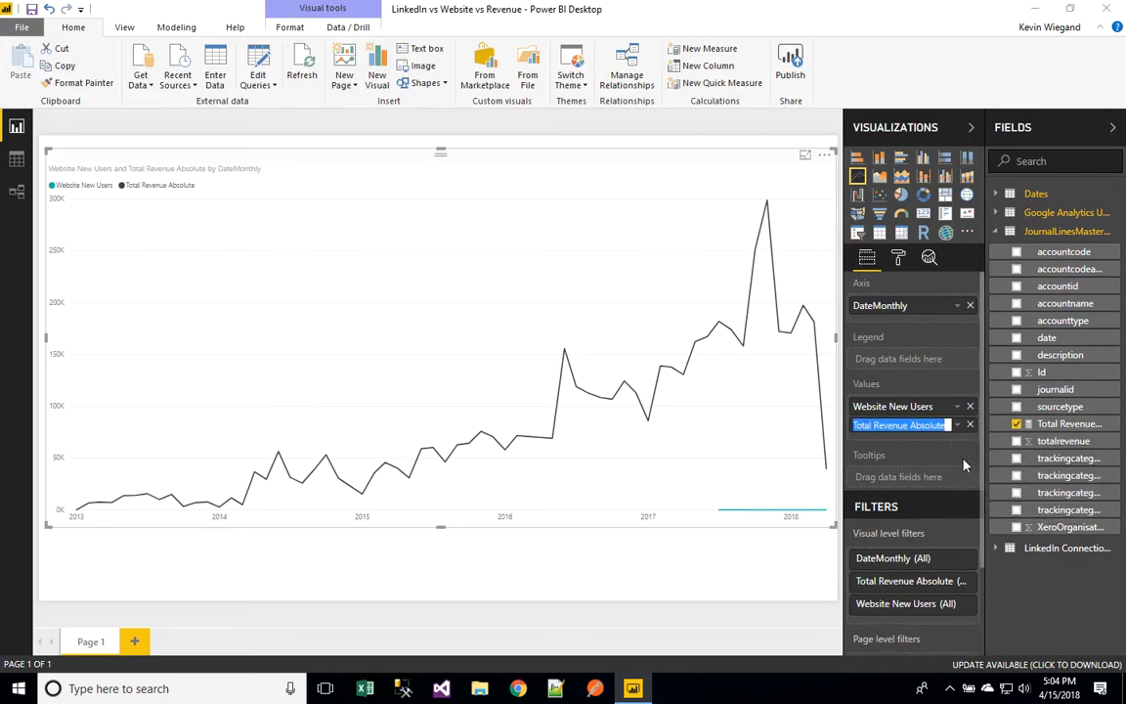
text(Revenue)
key(Return)
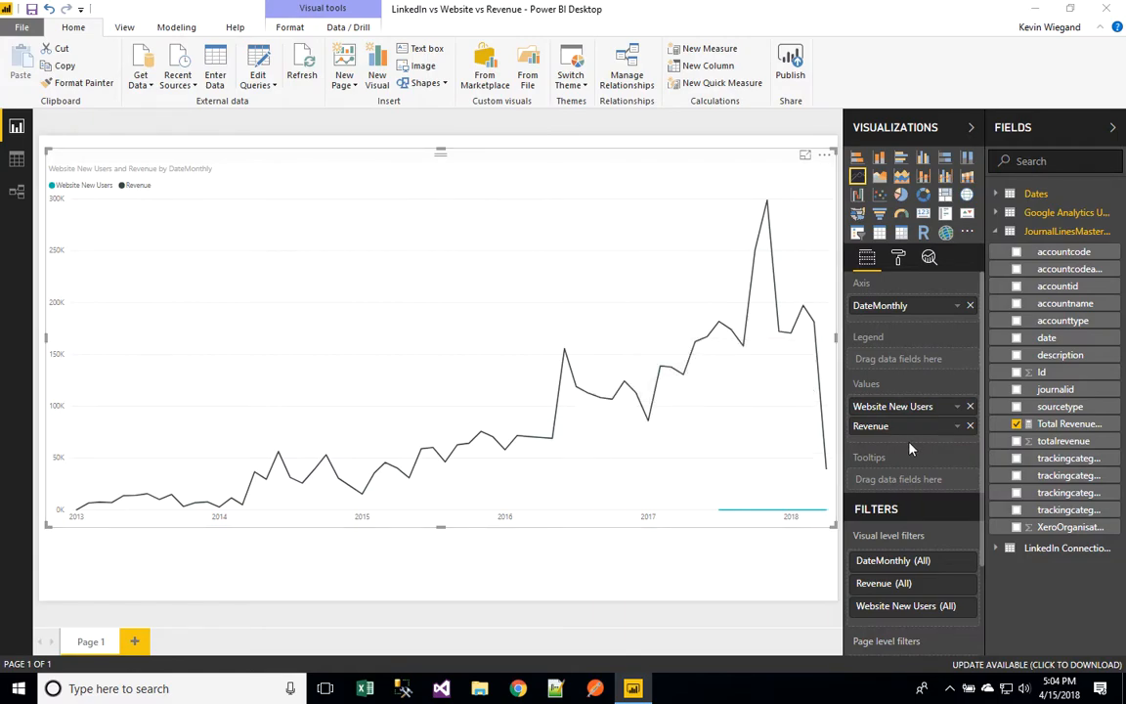
Step: Add the First Name field of the LinkedIn Connections table to the line chart's values as a count
click(996, 232)
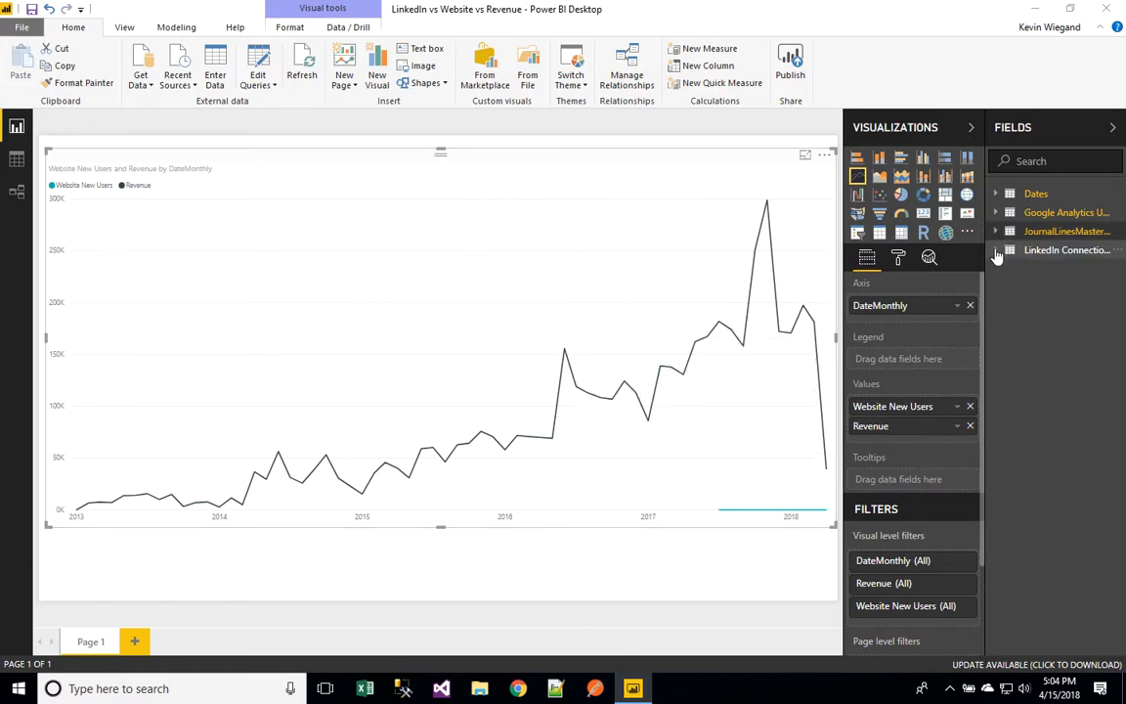
click(997, 252)
drag(1083, 379, 935, 442)
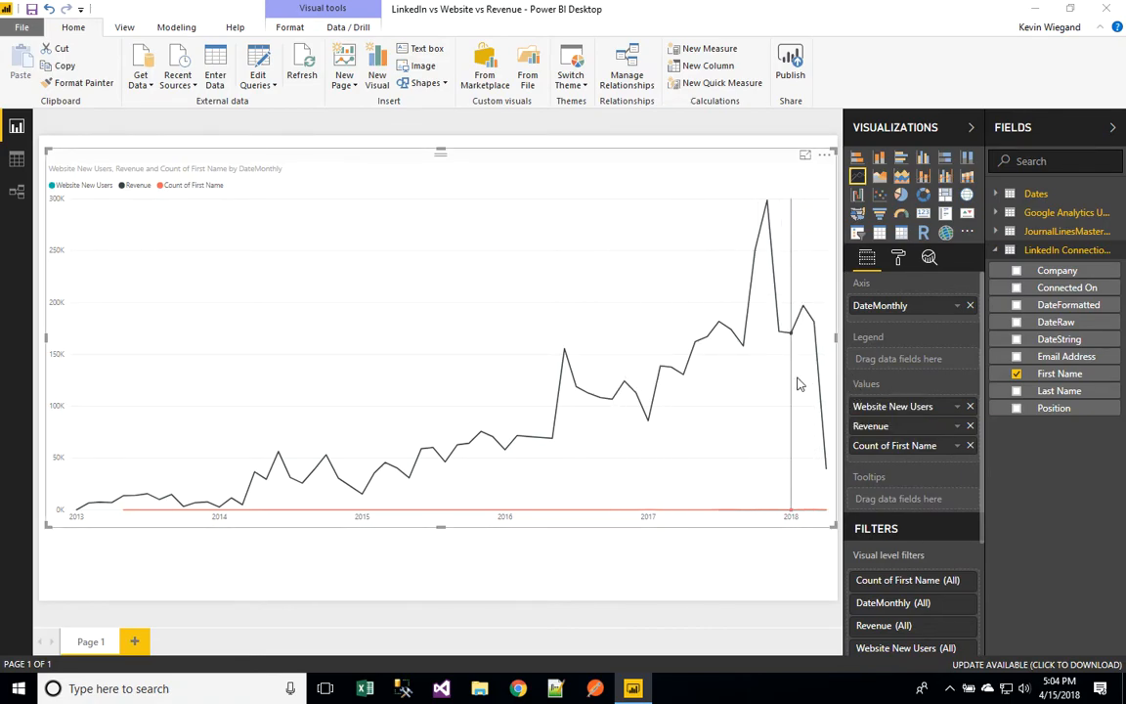
Step: Add the Date field of the Dates table as a page-level filter using advanced filtering with the condition is on or after
scroll(945, 415, down, 3)
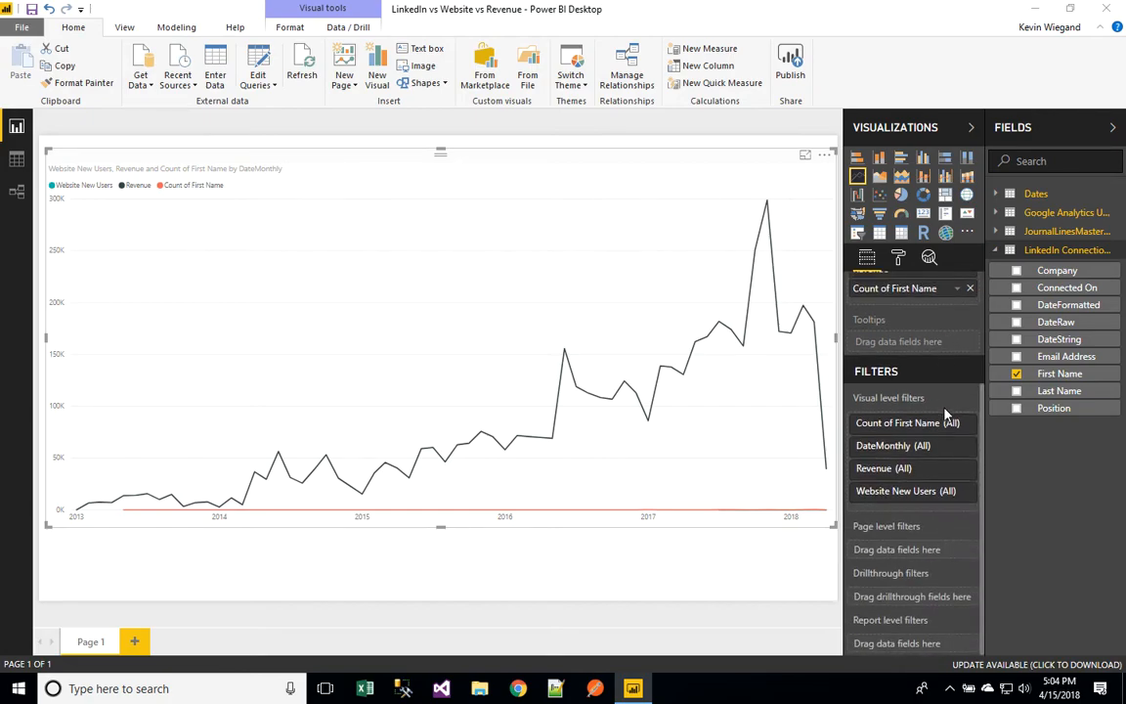
scroll(945, 415, up, 5)
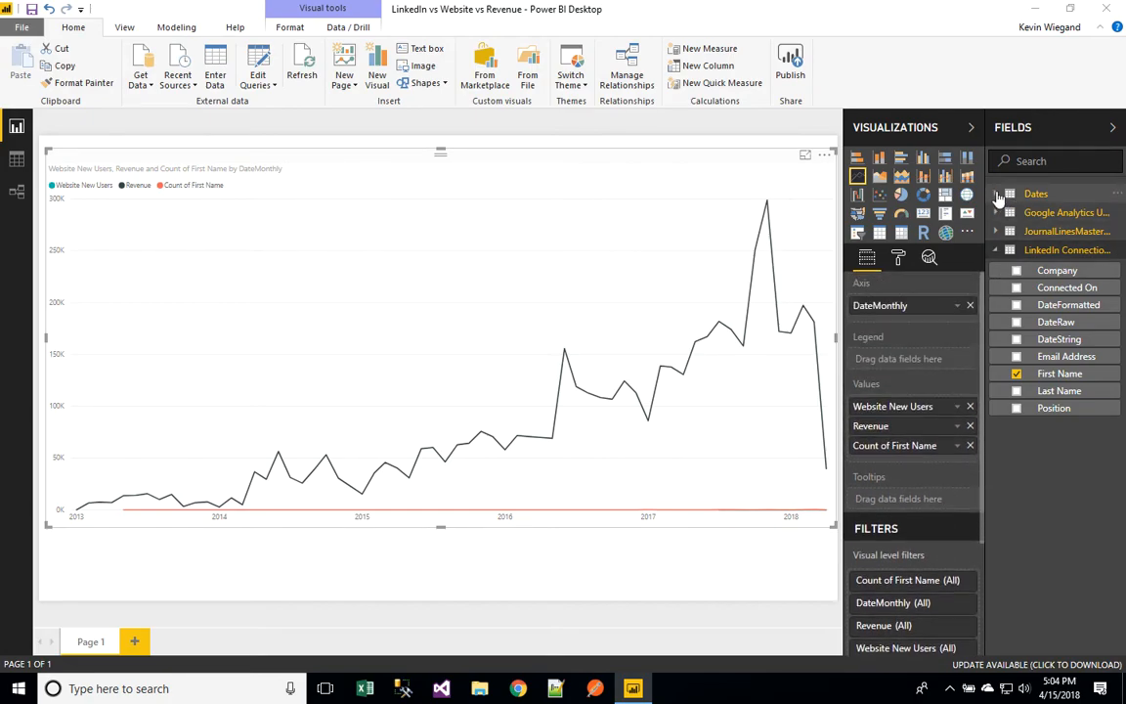
click(1035, 194)
scroll(914, 420, down, 3)
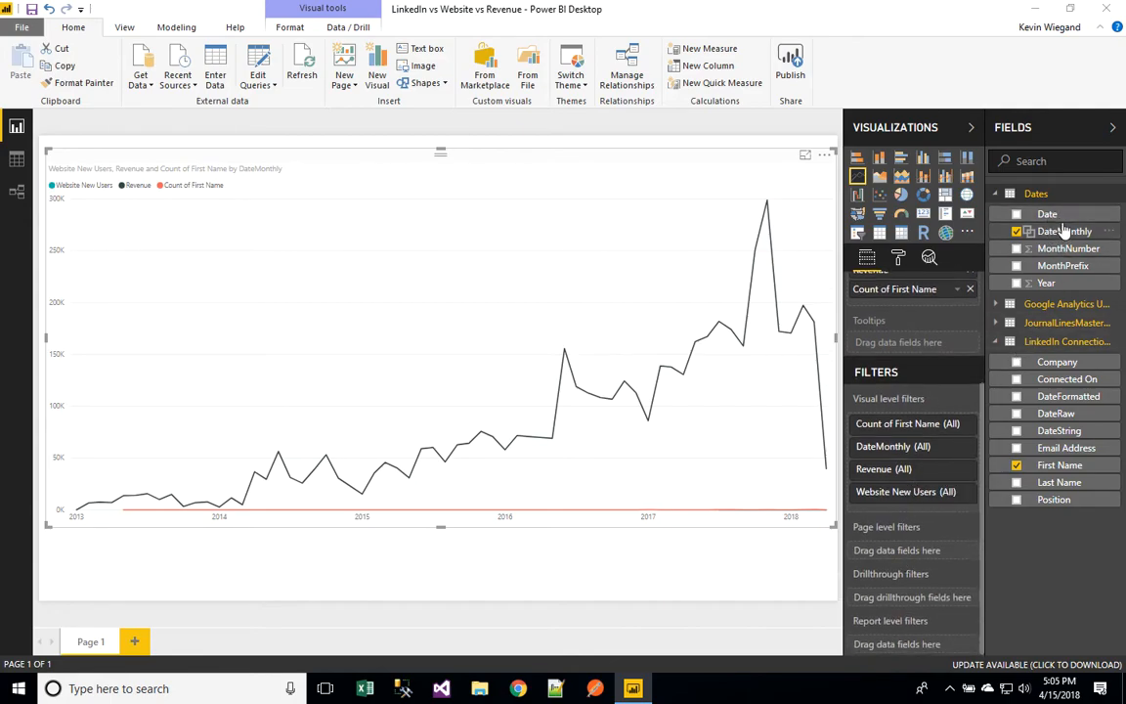
drag(1061, 221, 914, 543)
scroll(914, 543, down, 3)
click(914, 371)
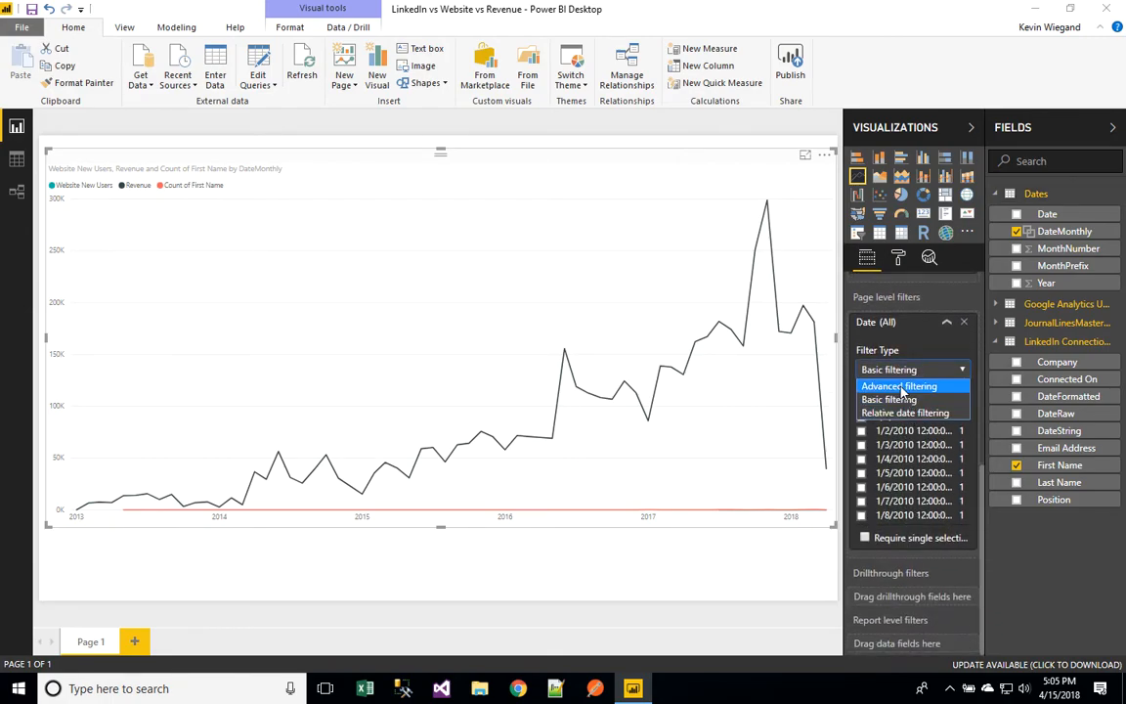
click(899, 386)
click(902, 468)
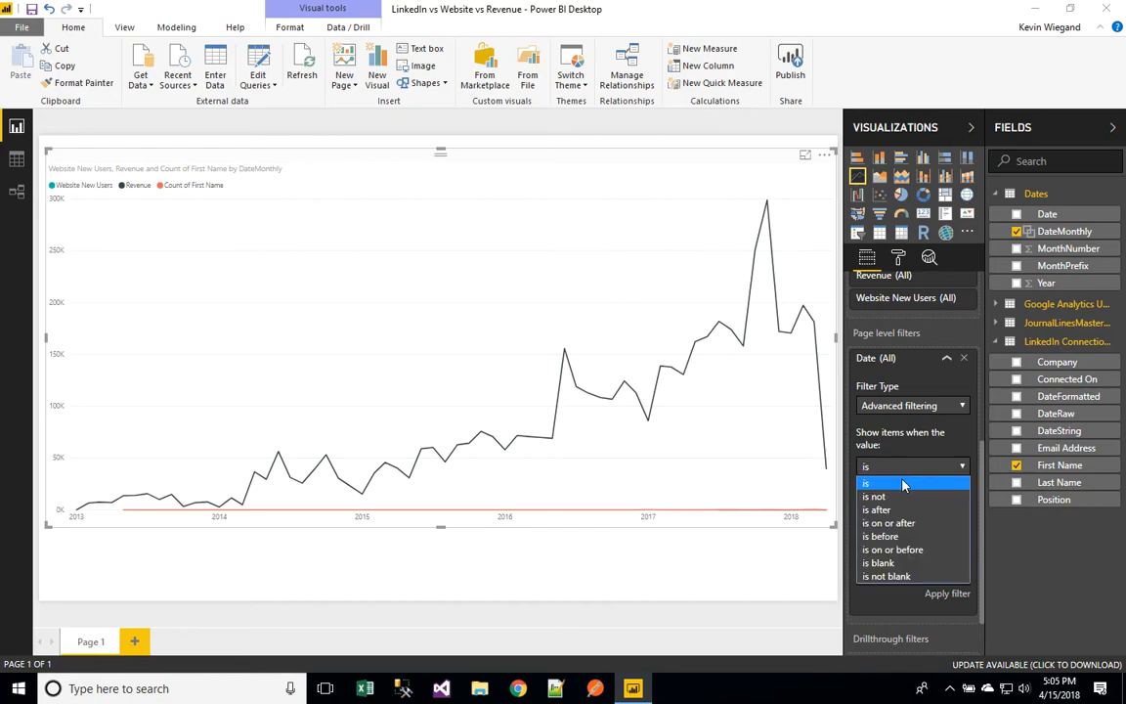
click(888, 522)
Step: Set the page-level Date filter's start date to March 1, 2017, apply it and collapse the filter card
click(961, 487)
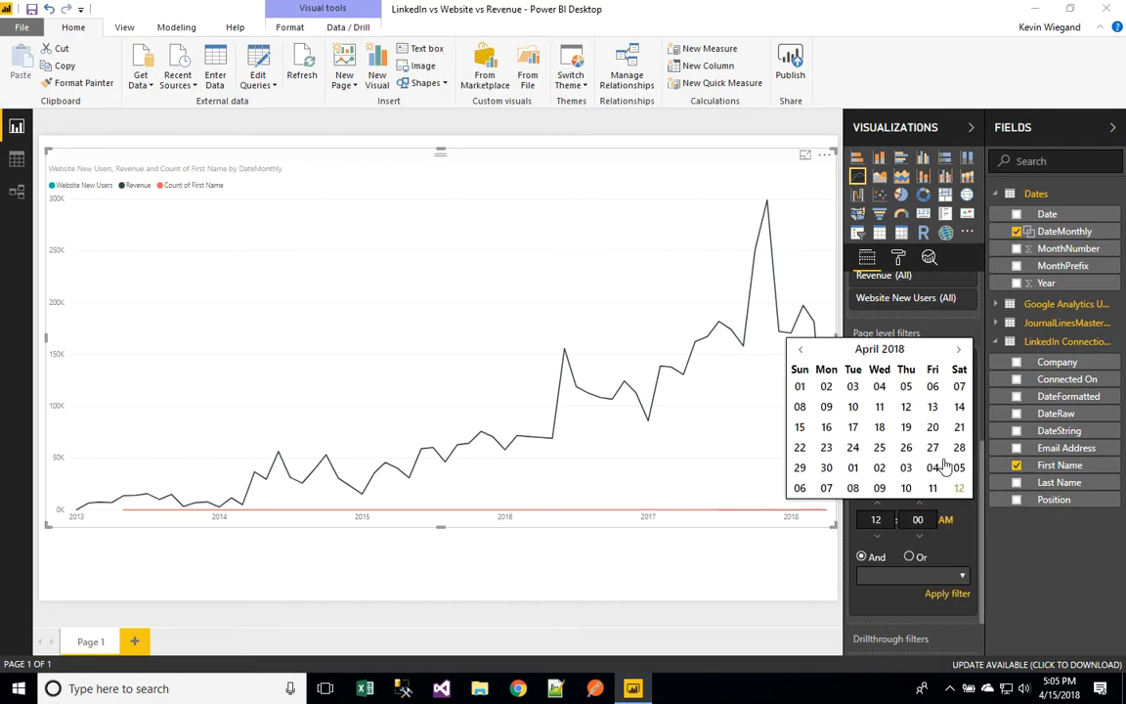
click(802, 350)
click(803, 350)
click(803, 350)
click(803, 350)
click(802, 350)
click(802, 350)
click(802, 349)
click(802, 350)
click(802, 350)
click(802, 350)
click(802, 352)
click(802, 351)
click(802, 352)
click(882, 385)
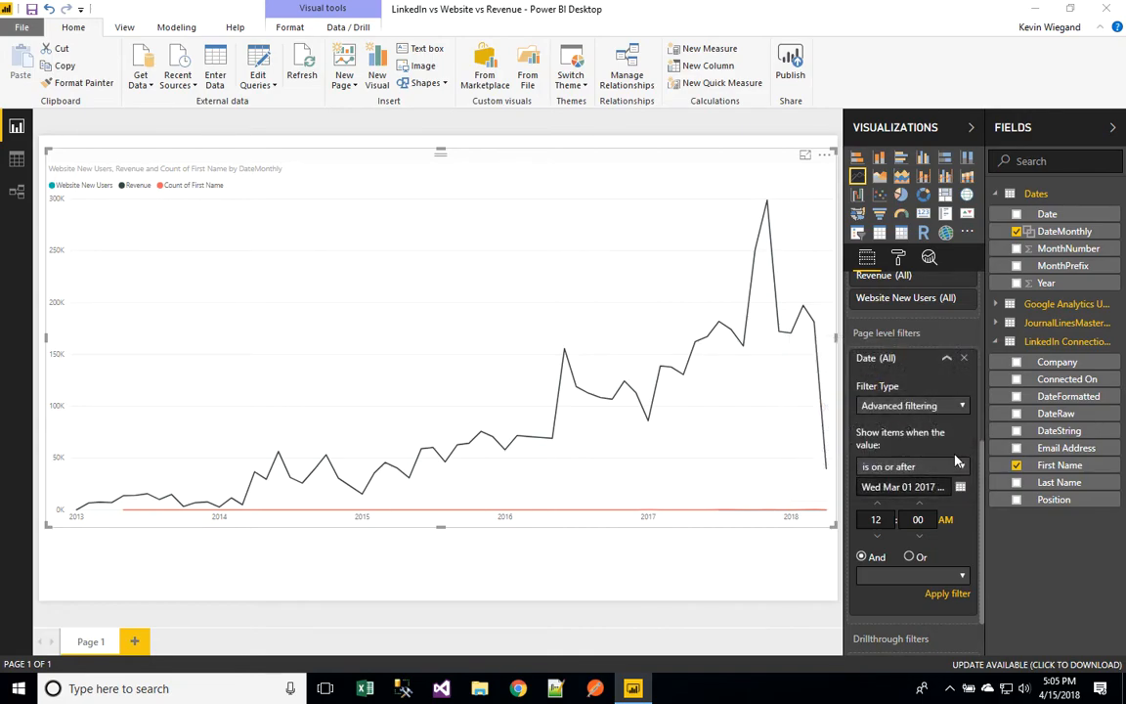
click(952, 595)
click(946, 358)
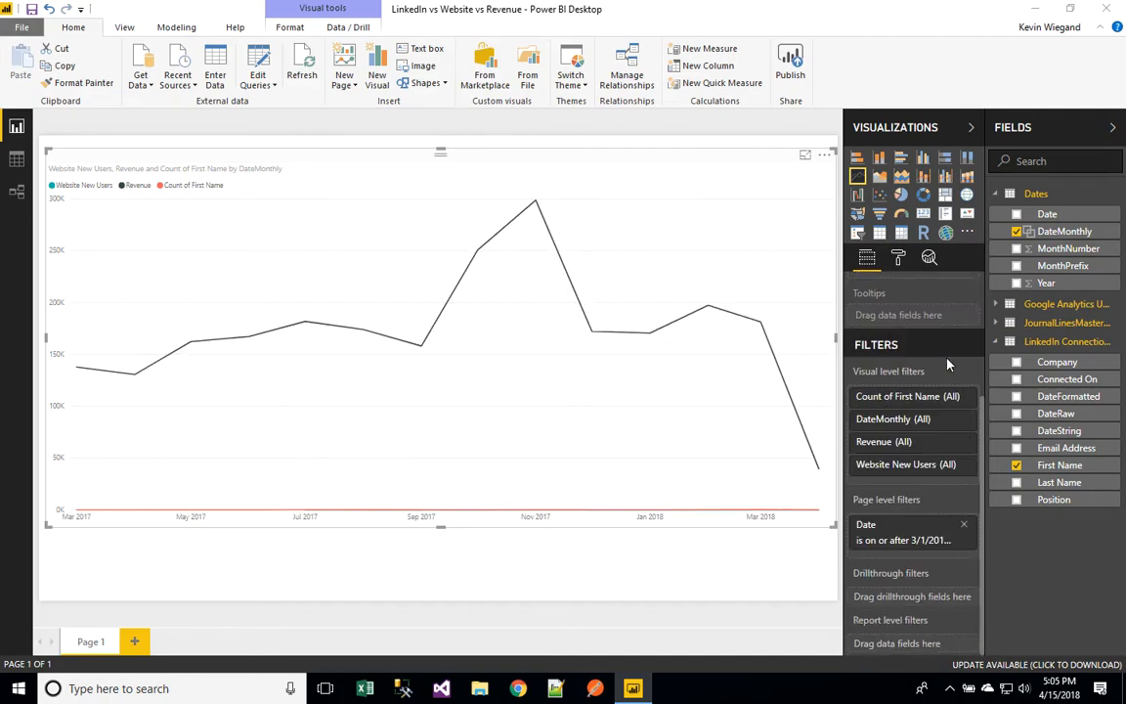
Step: Add XeroOrganisationId from the JournalLinesMasterRevenueOnly table as a page-level filter with basic filtering limited to 23
click(994, 342)
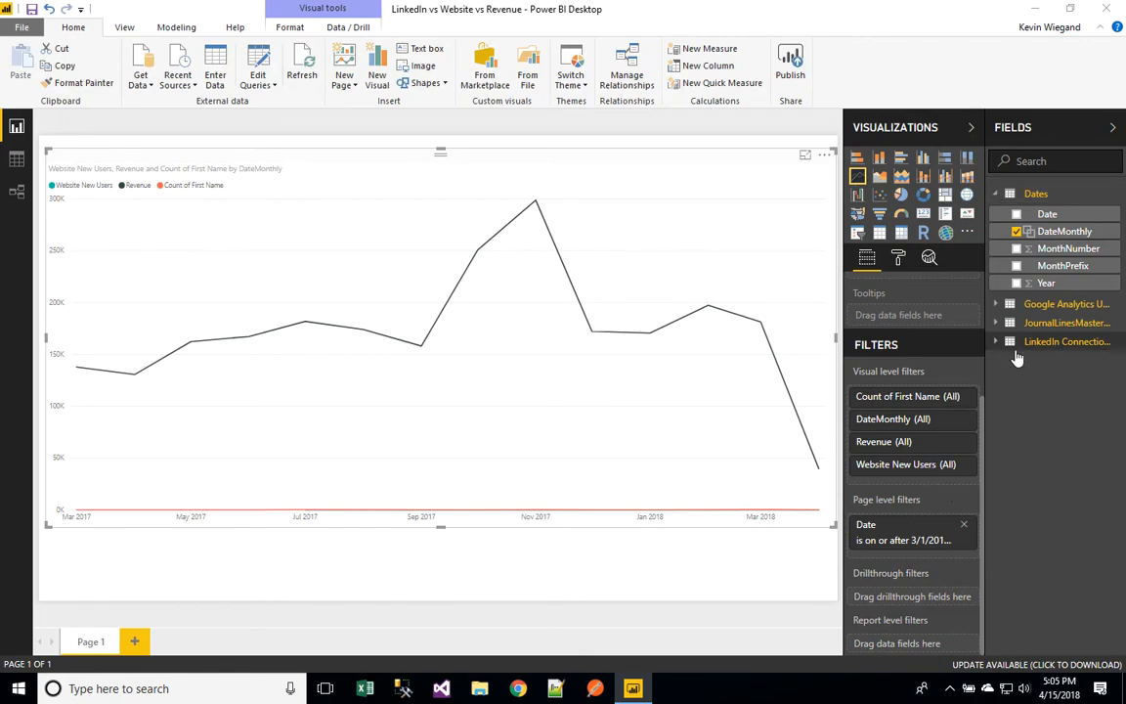
click(1008, 324)
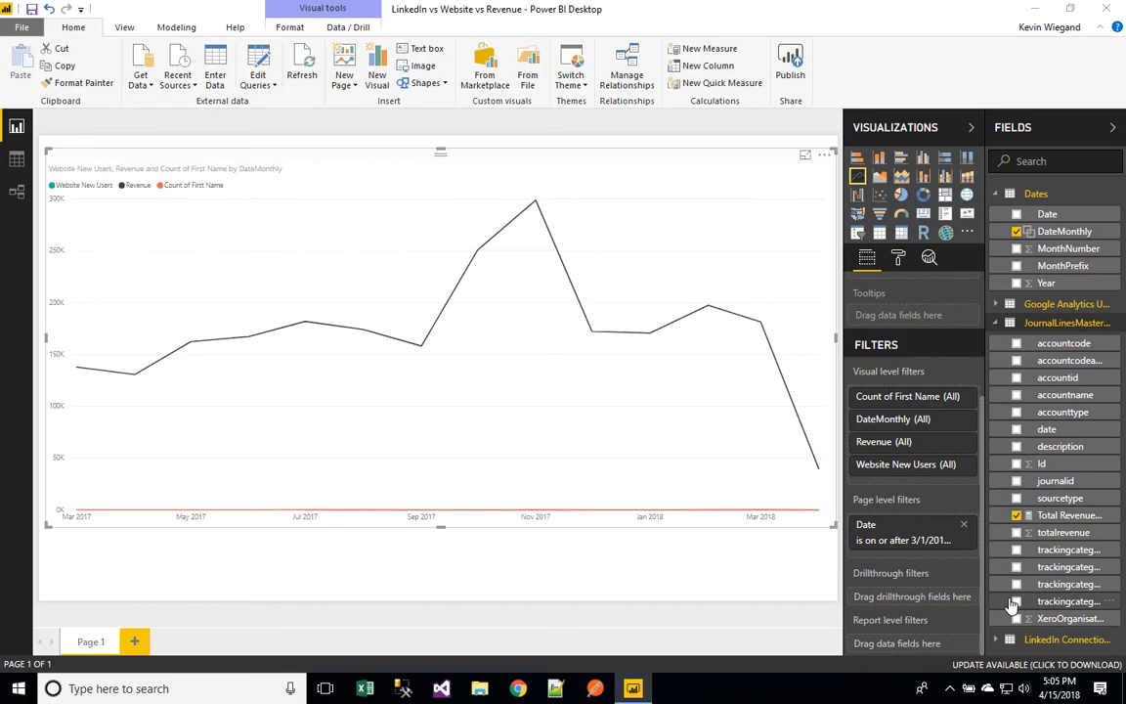
drag(1072, 619, 916, 548)
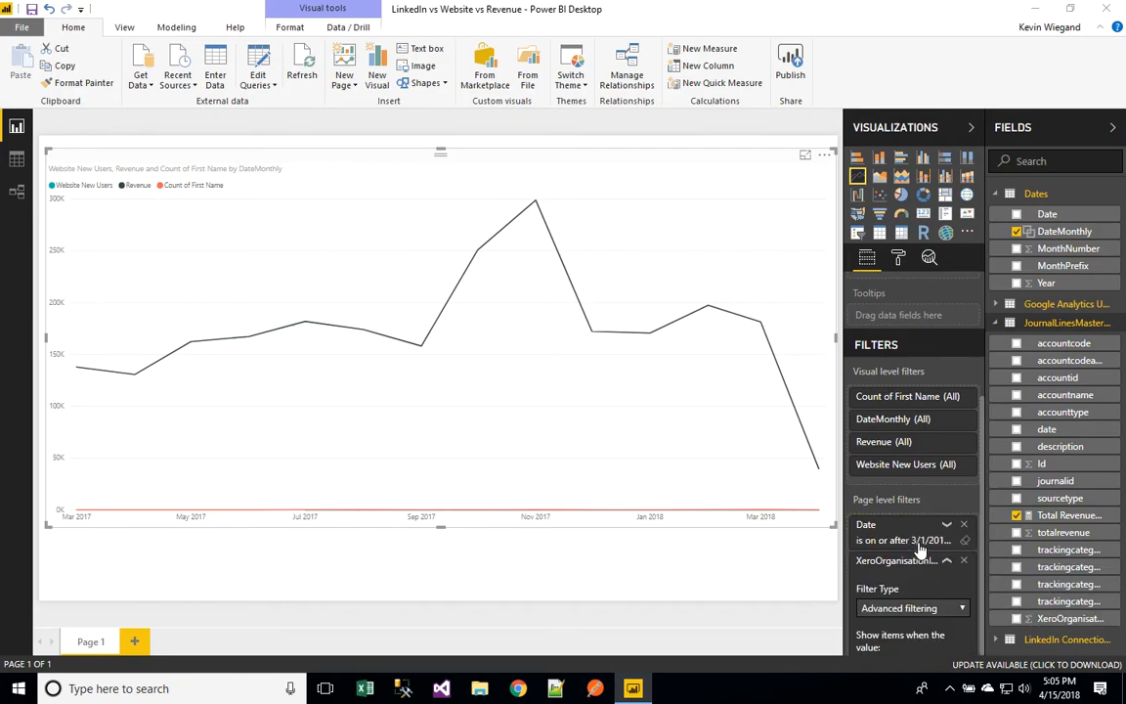
scroll(893, 528, down, 3)
click(899, 363)
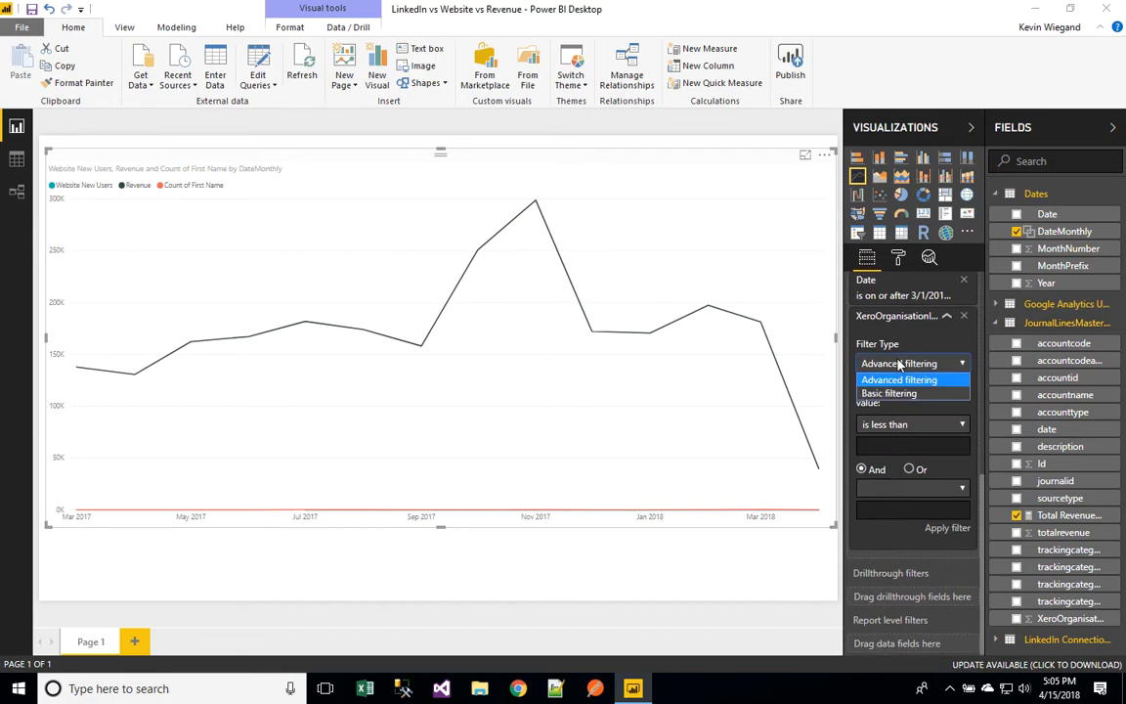
click(890, 392)
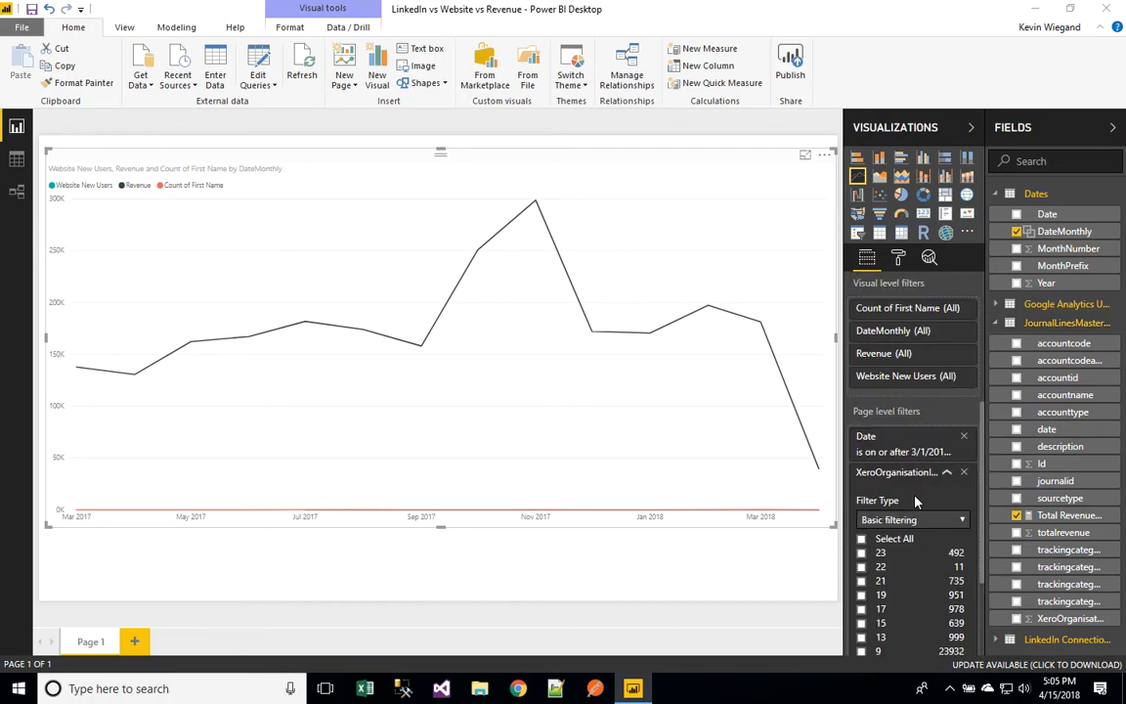
click(861, 553)
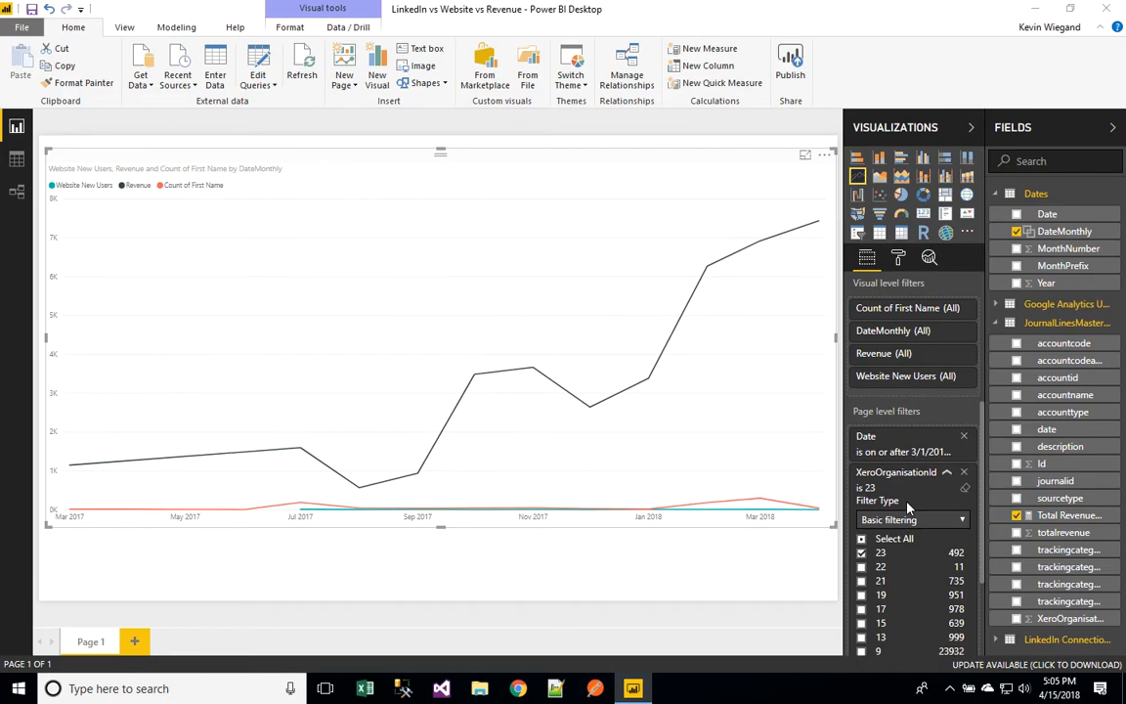
click(946, 472)
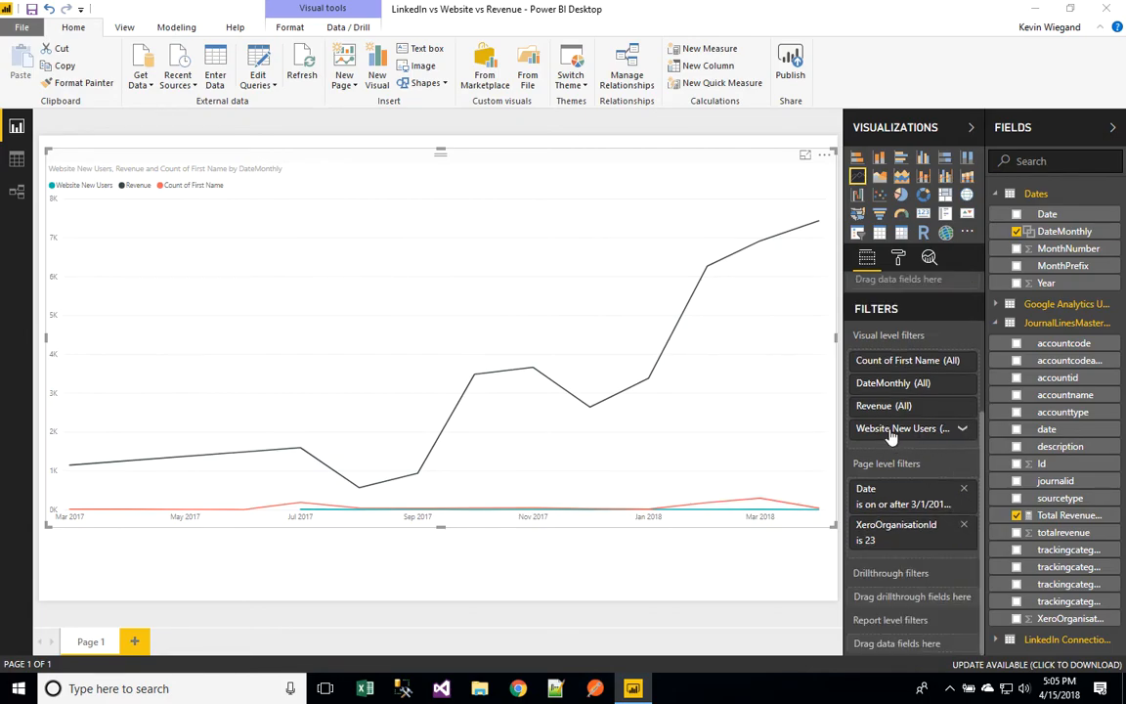
Step: Rename the chart's Count of First Name value as LinkedIn Connections
scroll(928, 430, up, 4)
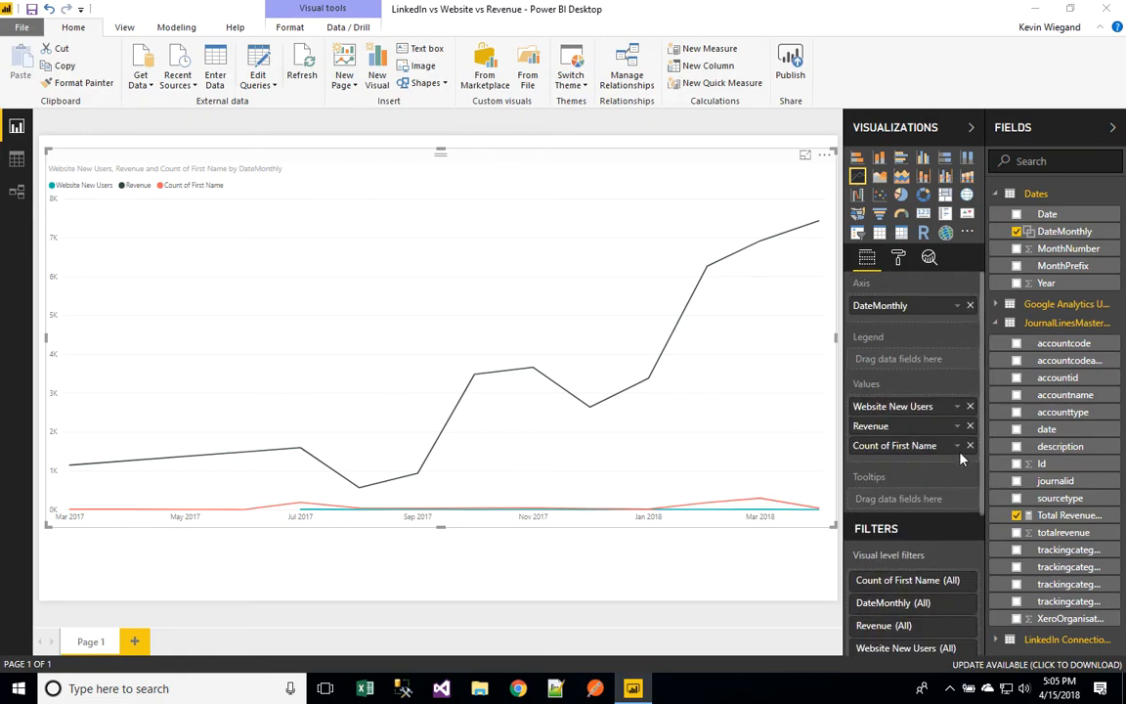
click(957, 445)
click(989, 477)
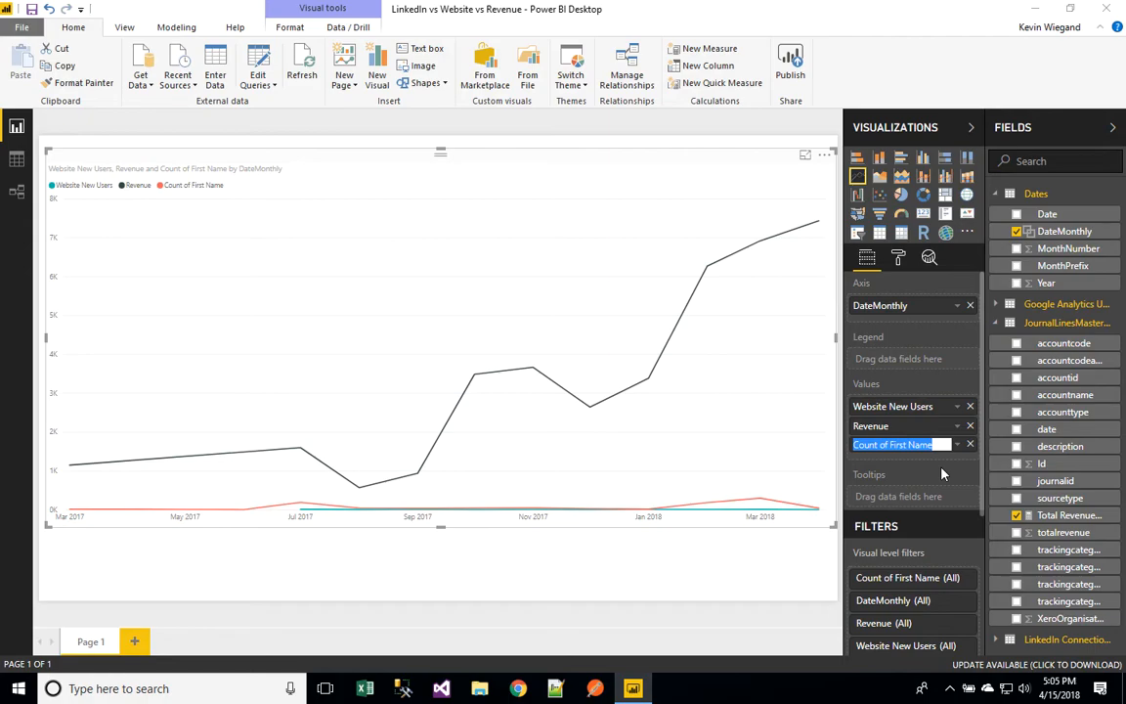
text(Linked)
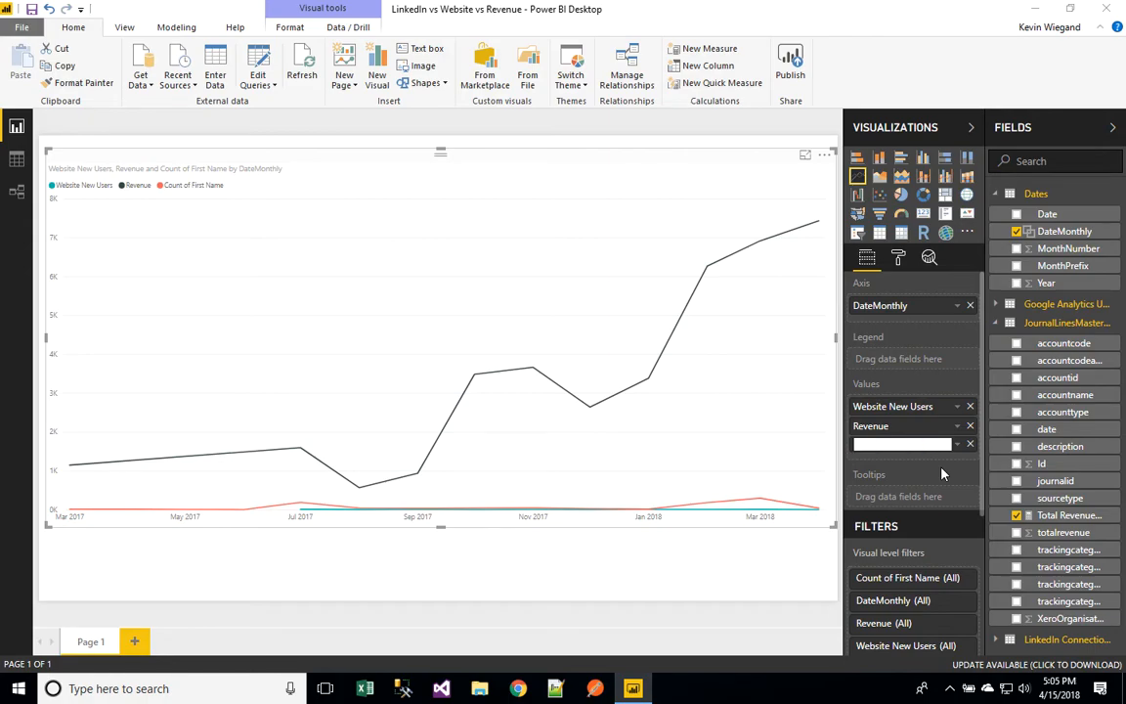
text(In Connections)
key(Return)
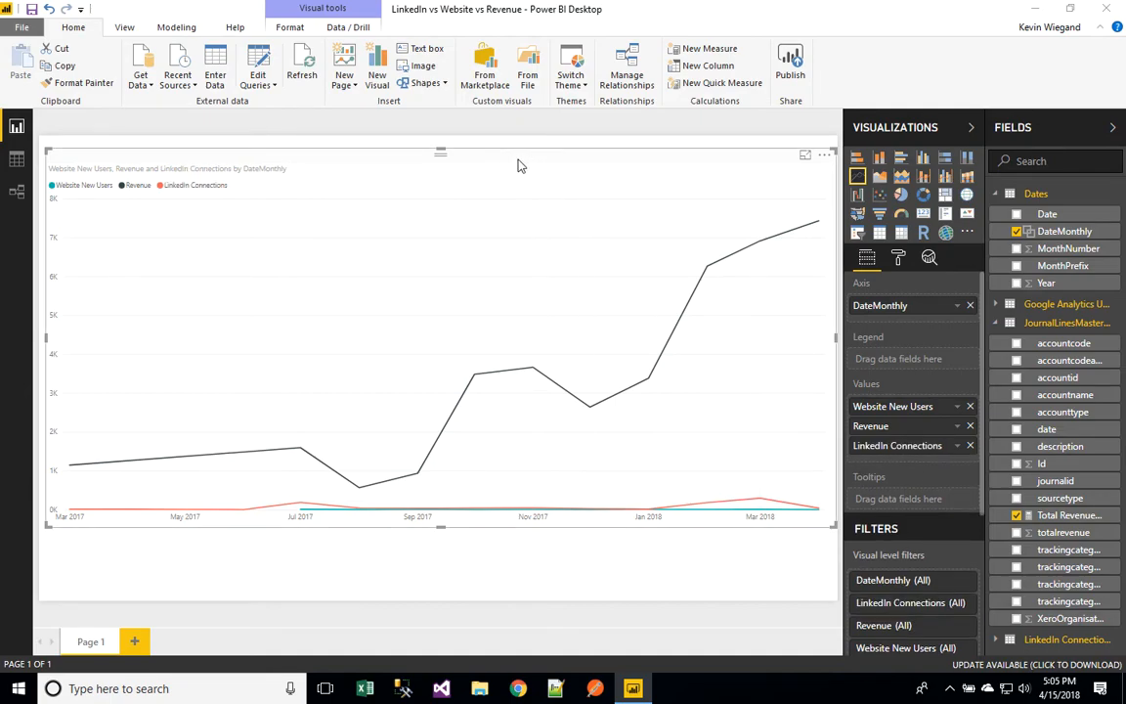
Step: Set the scale type of the line chart's Y-axis to Log in its format settings
click(897, 258)
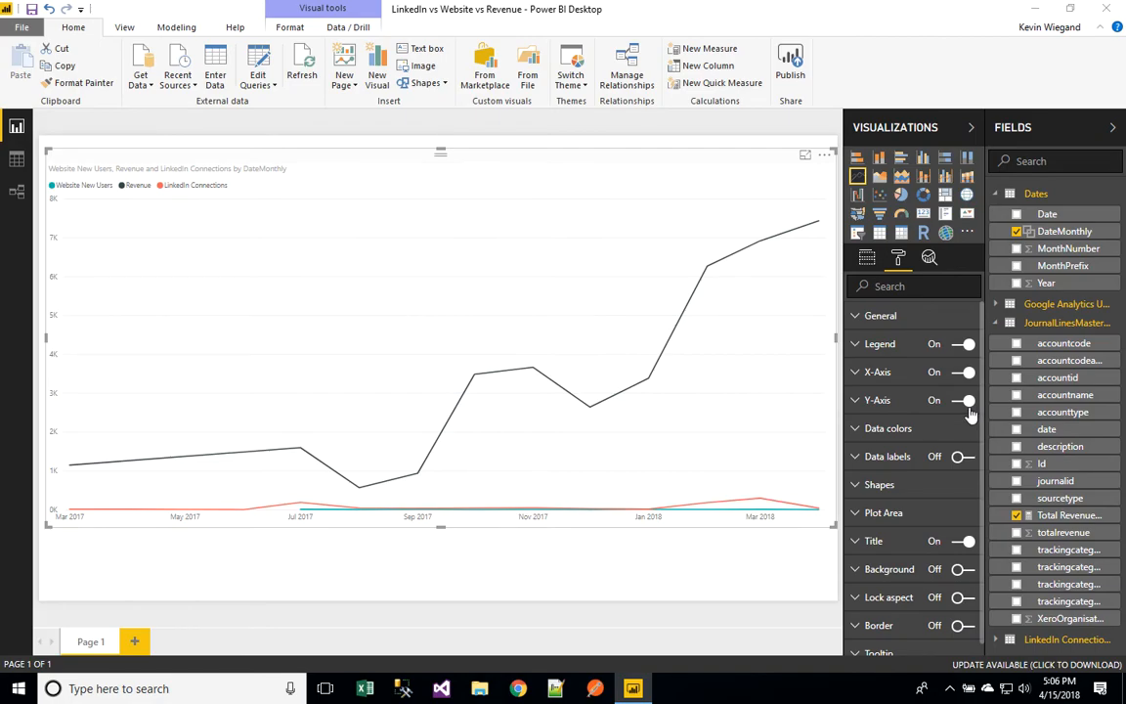
click(877, 400)
click(933, 456)
click(933, 487)
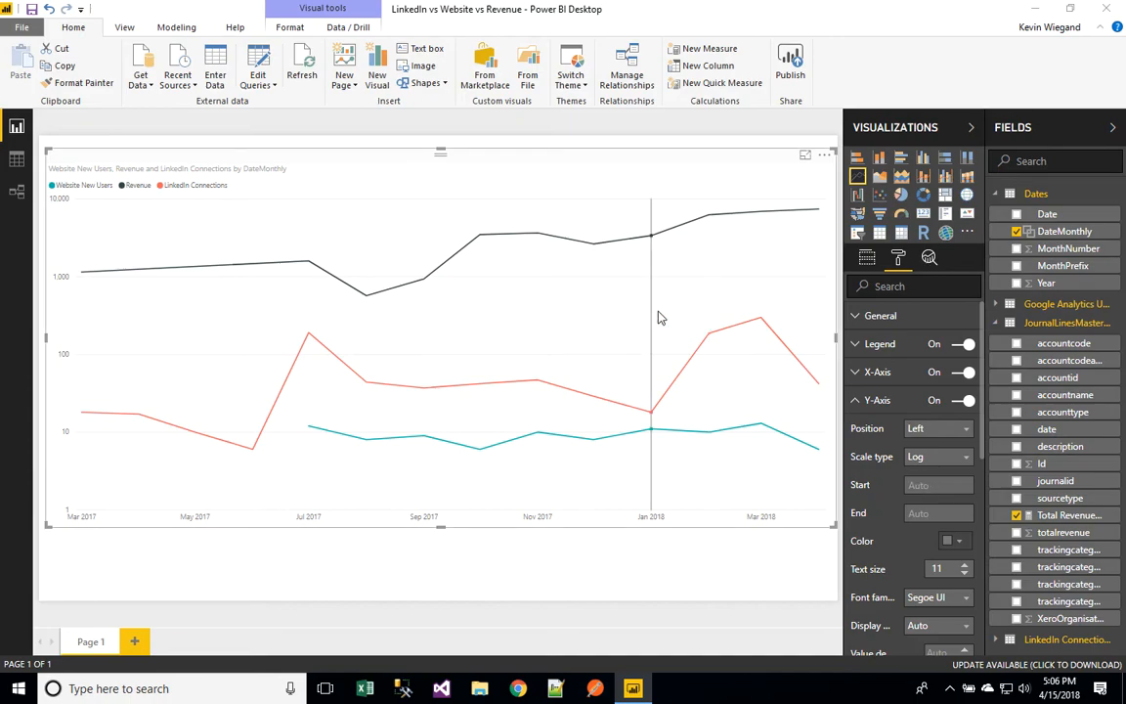
Step: Save the report, and highlight the LinkedIn Connections, Revenue and Website New Users lines one after another from the chart's legend, clearing each highlight
click(32, 14)
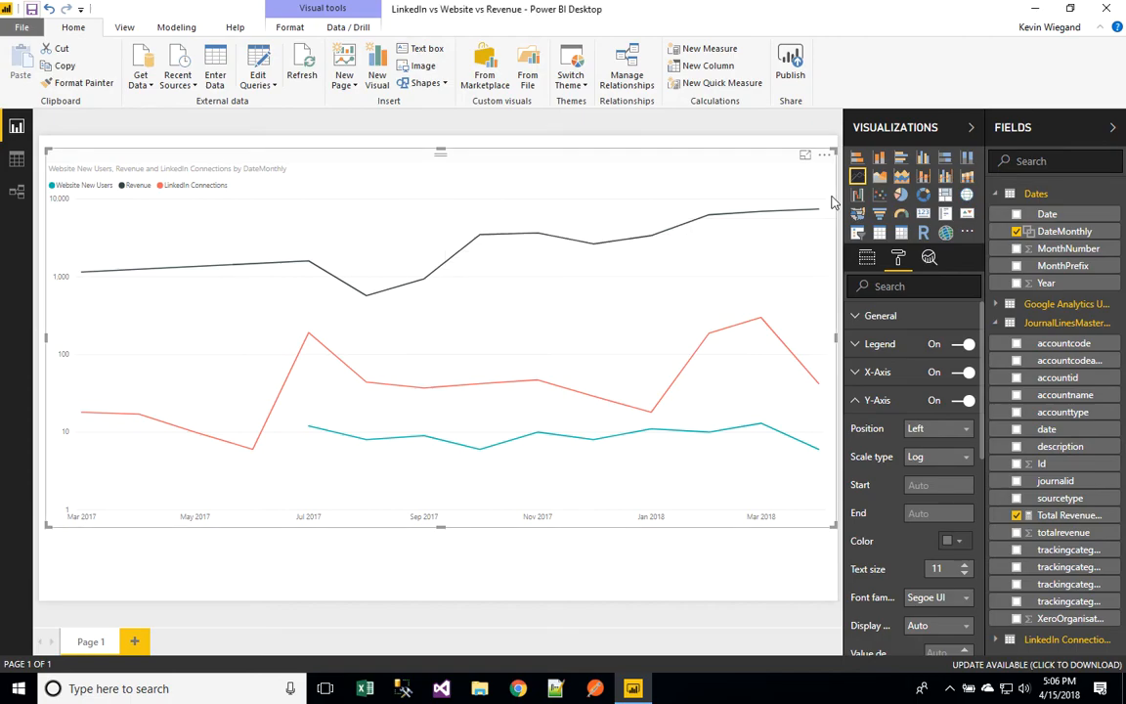
click(173, 188)
click(173, 185)
click(129, 186)
click(129, 186)
click(86, 190)
click(84, 191)
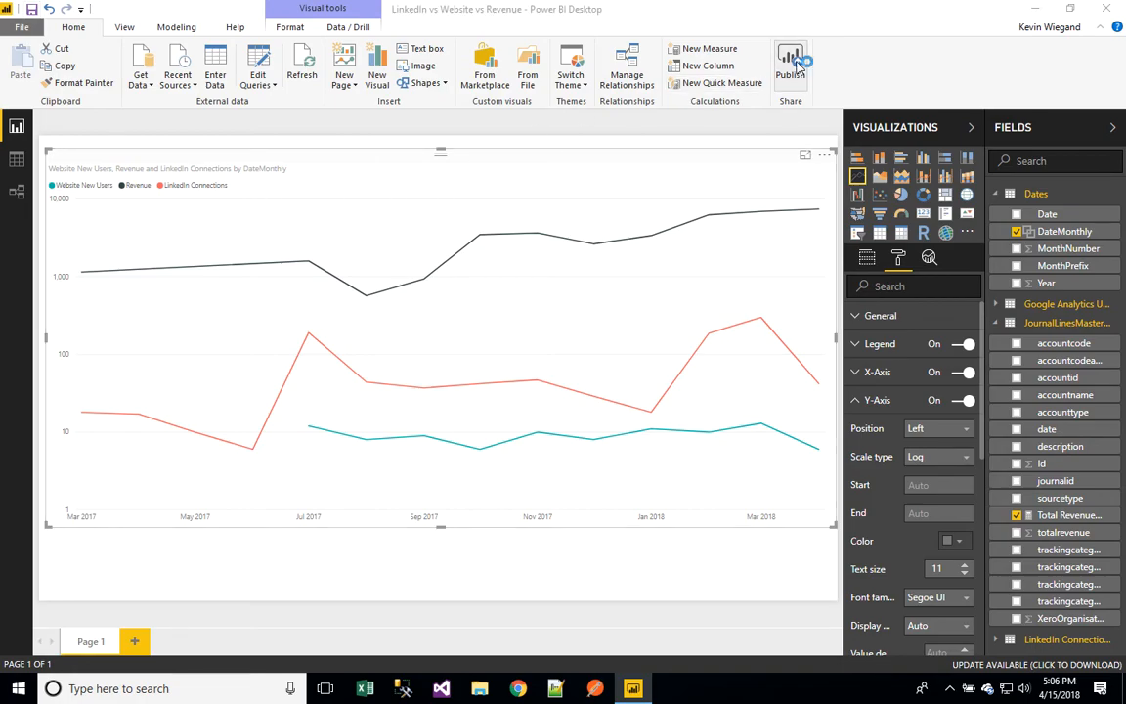
Step: Publish the report to the DataSights CPA Demo workspace
click(436, 368)
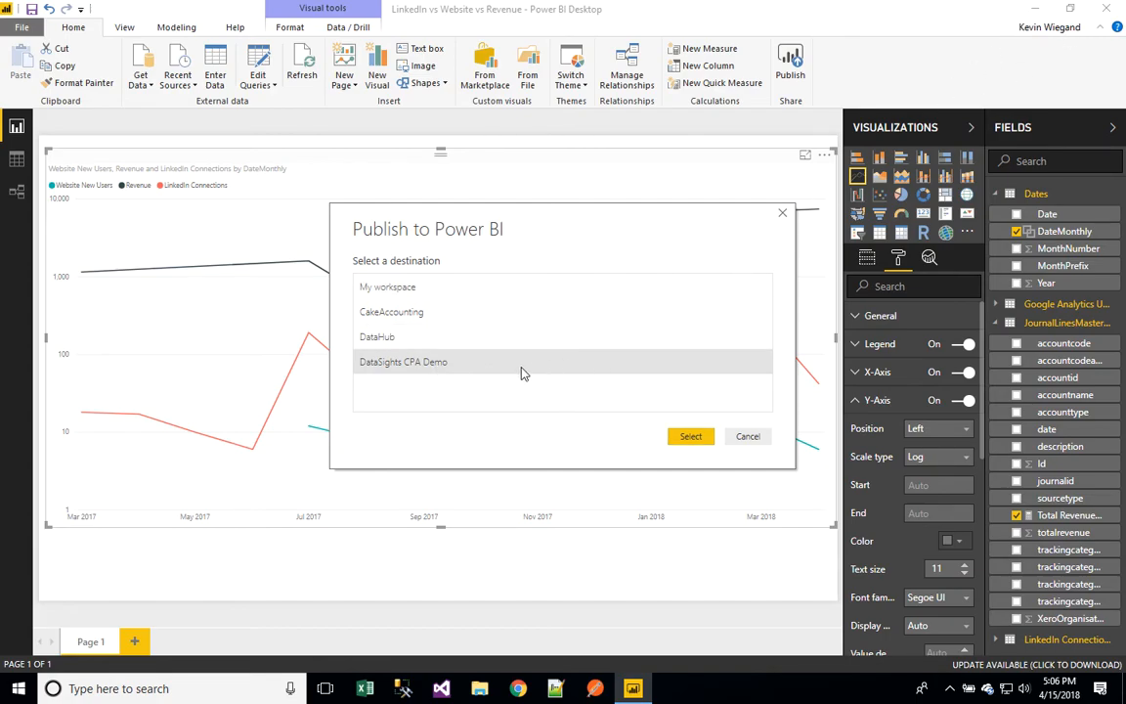
click(691, 437)
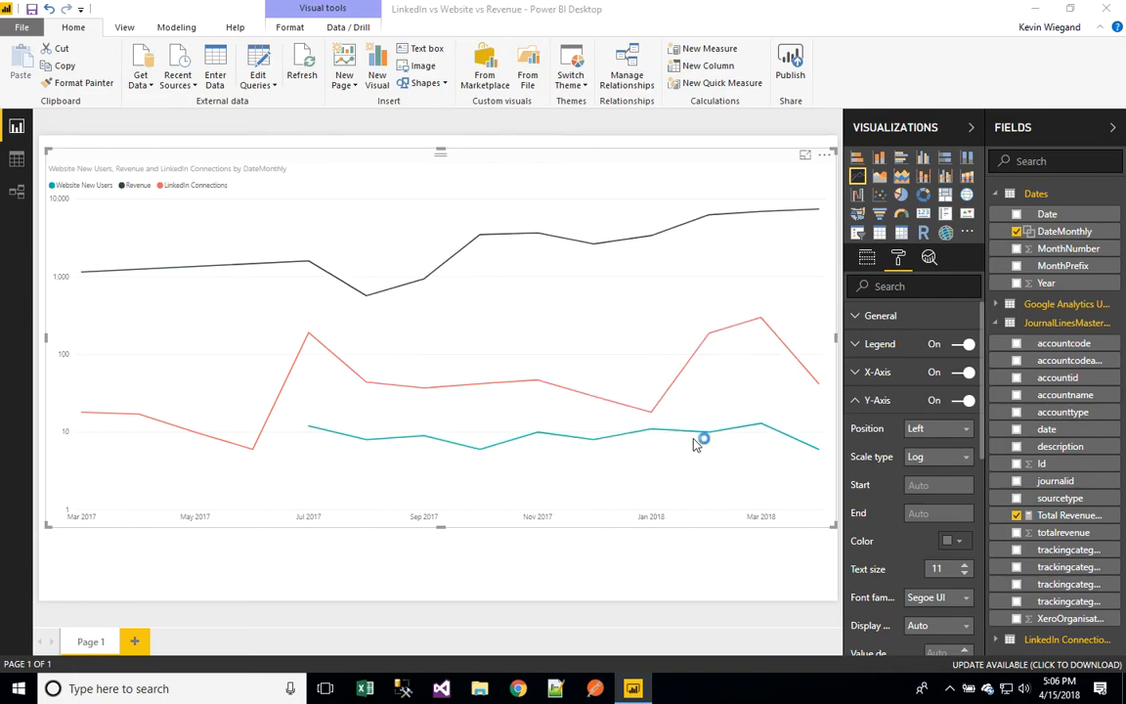
click(635, 384)
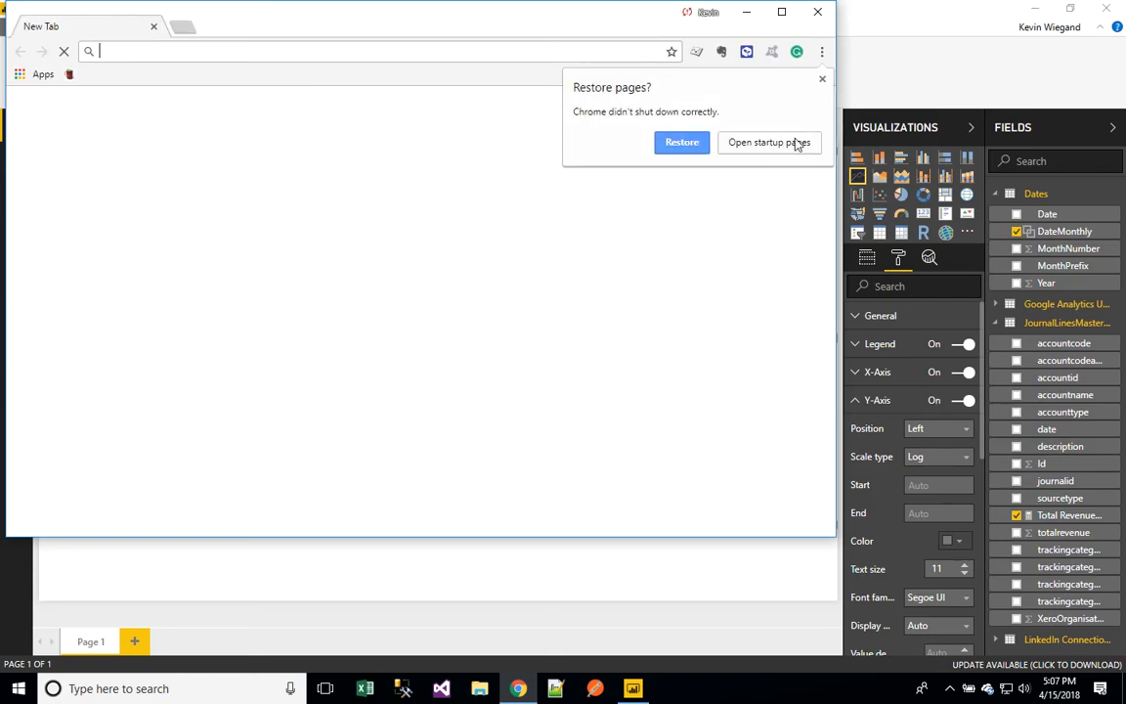
Step: Switch to Chrome, dismiss the page restore offer, go to powerbi.microsoft.com and sign in to the Power BI service
click(822, 82)
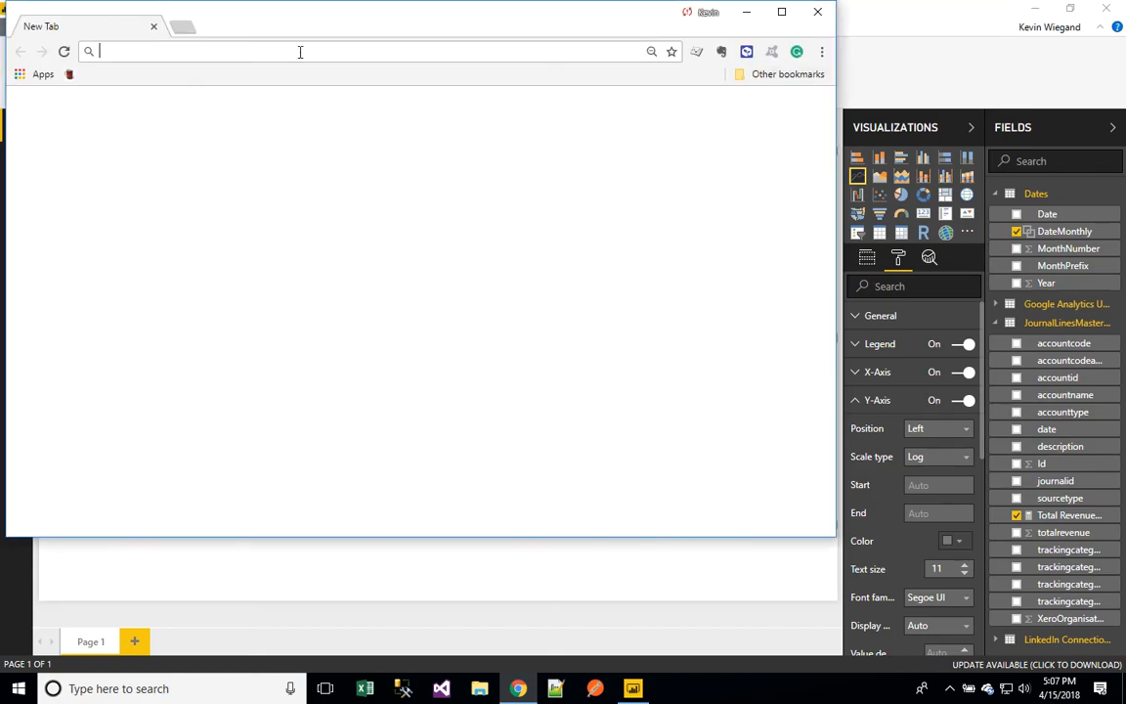
text(powerbi.)
key(Return)
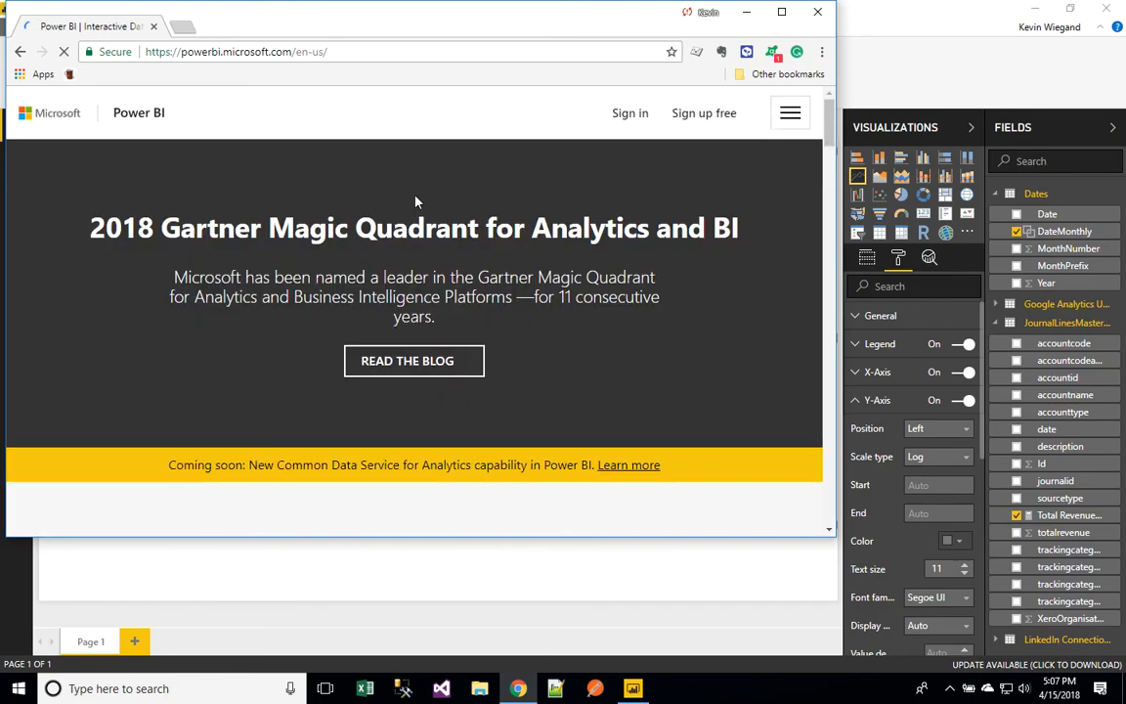
click(631, 113)
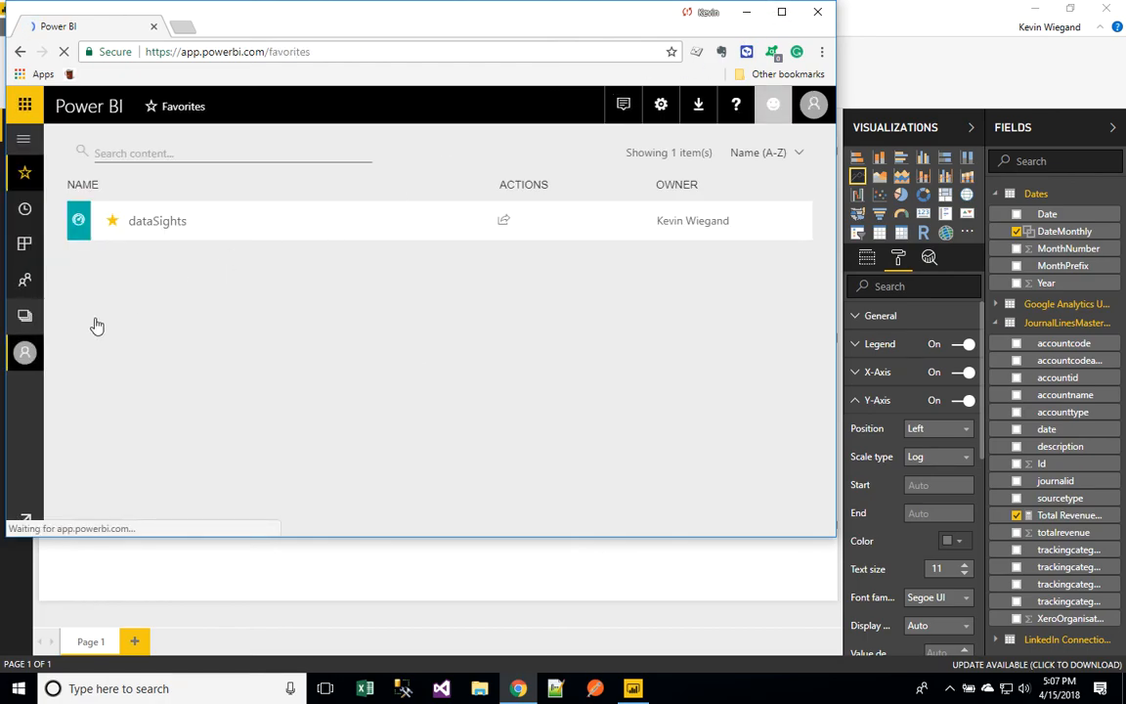
Step: Open the LinkedIn vs Website vs Revenue report from the DataSights CPA Demo workspace in a maximized browser window
click(24, 317)
click(286, 311)
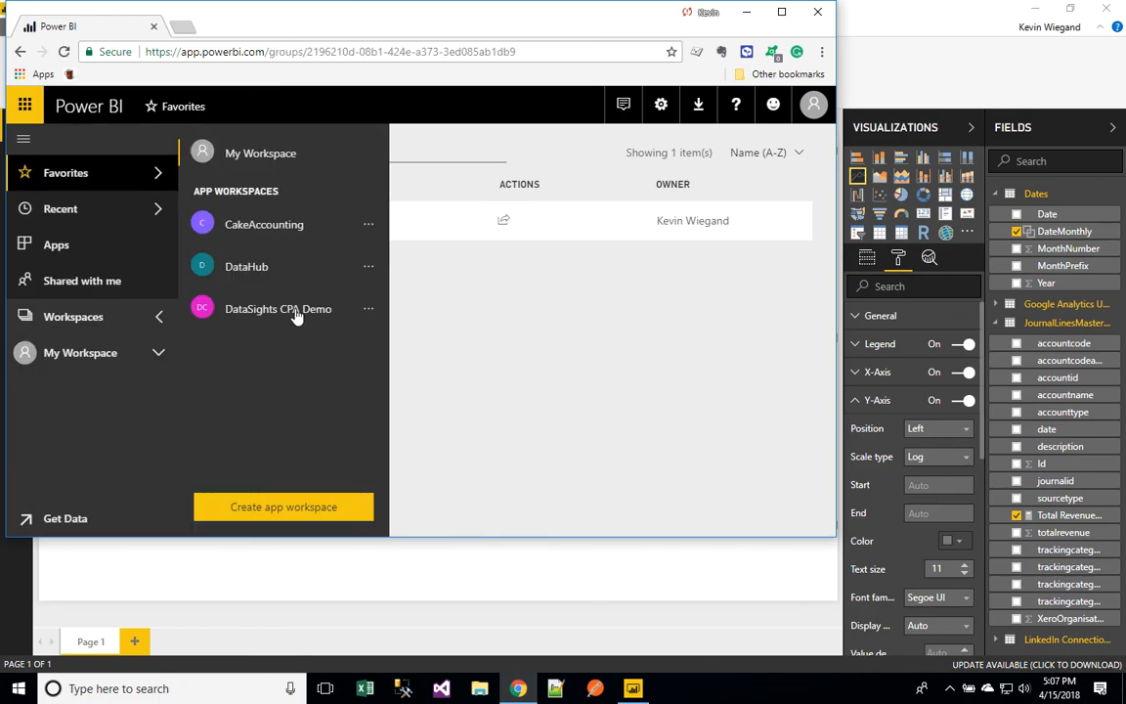
click(780, 11)
click(307, 244)
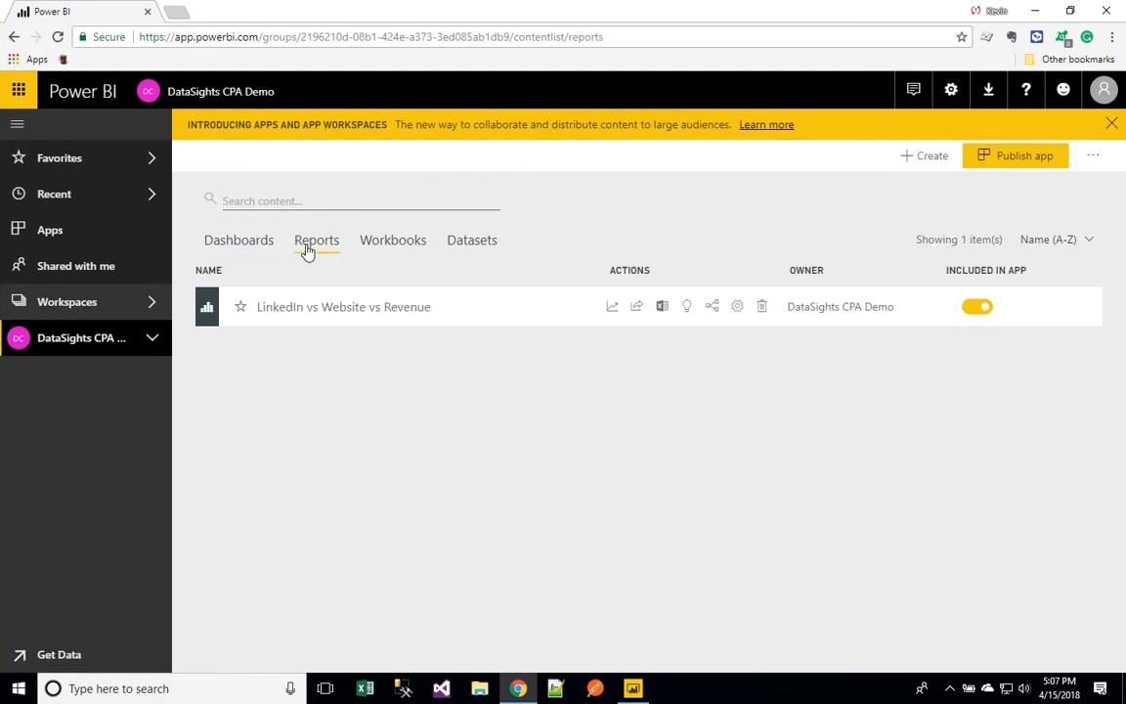
click(379, 309)
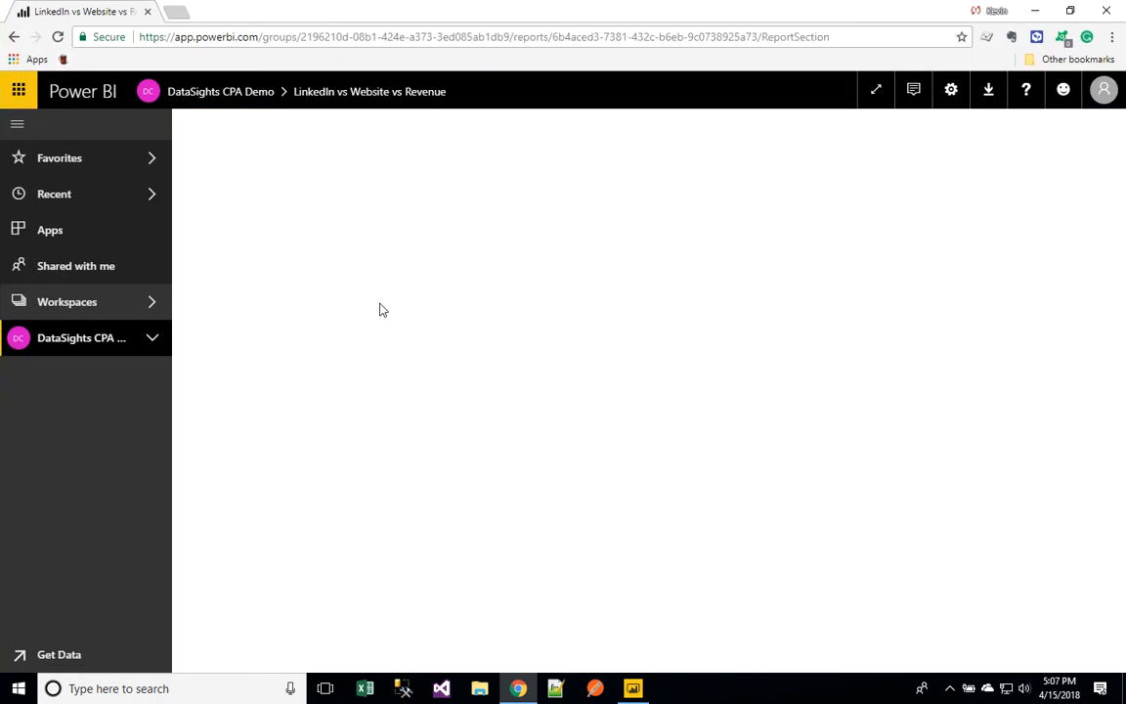